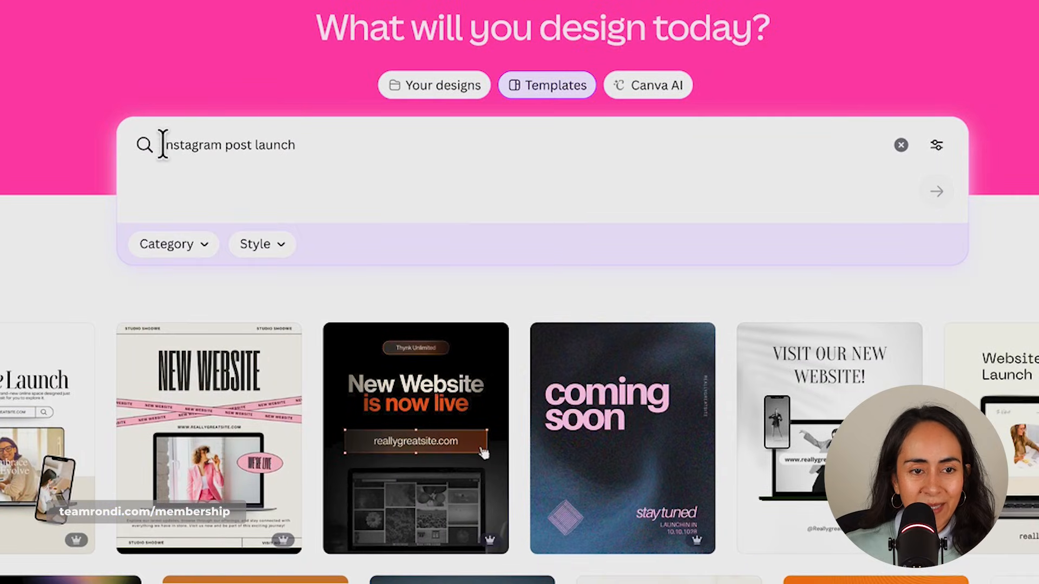
# - Search the templates for "instagram carousel launch" and preview the pages of the first few carousel designs
pyautogui.click(238, 145)
pyautogui.doubleClick(238, 145)
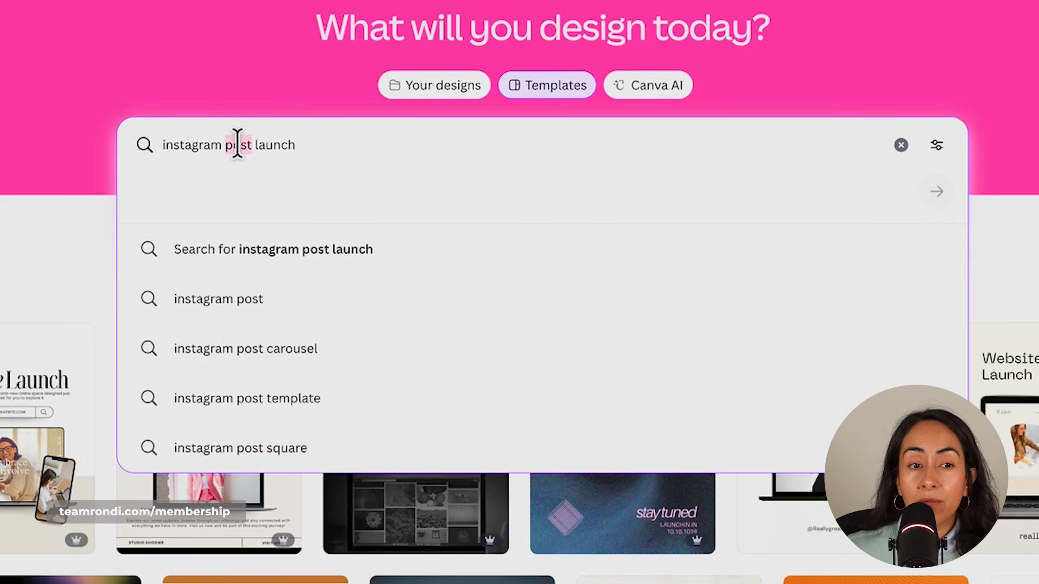
pyautogui.write('carouse')
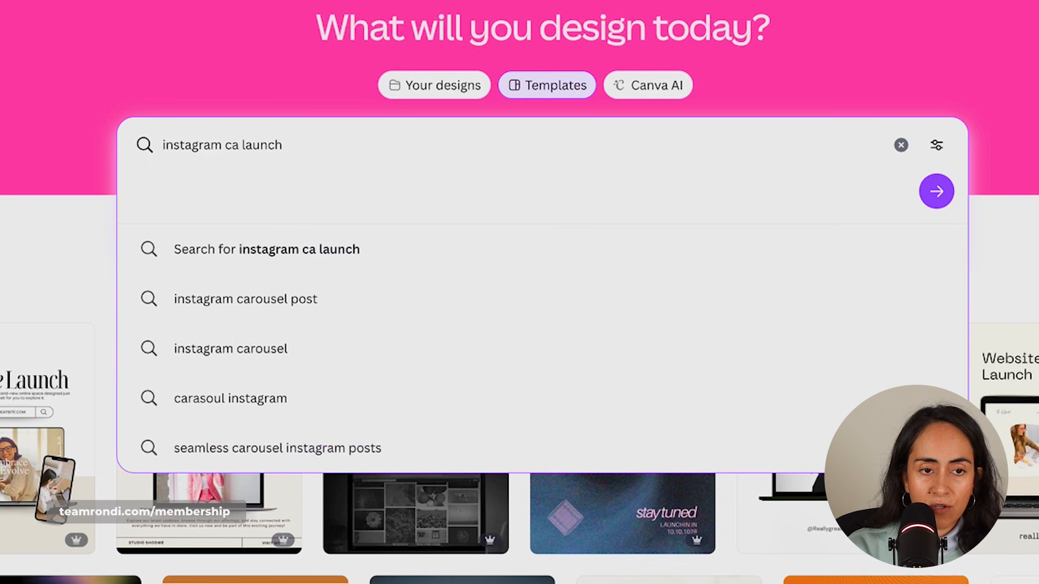
pyautogui.write('l')
pyautogui.press('Return')
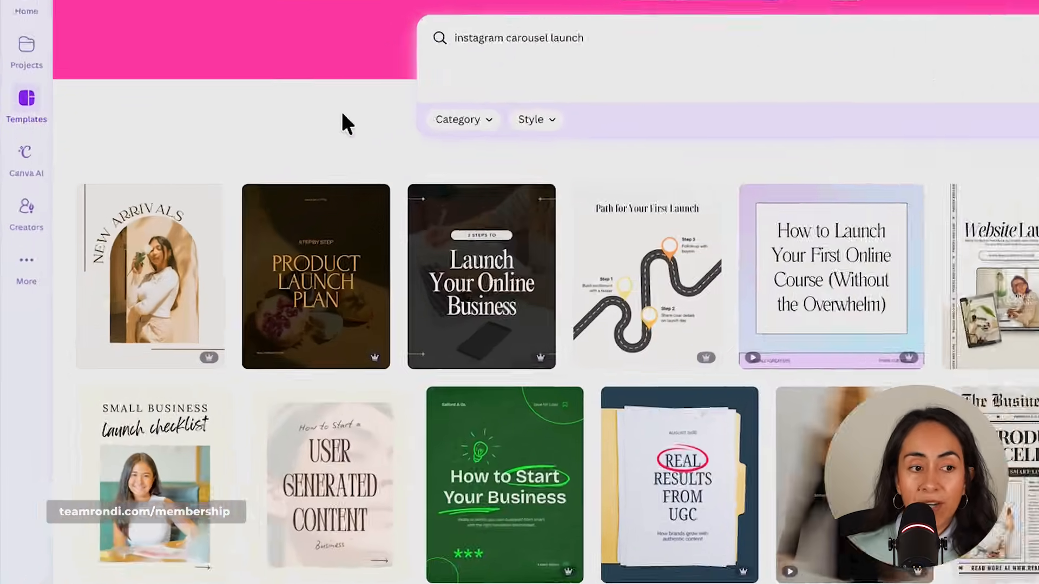
pyautogui.moveTo(138, 263)
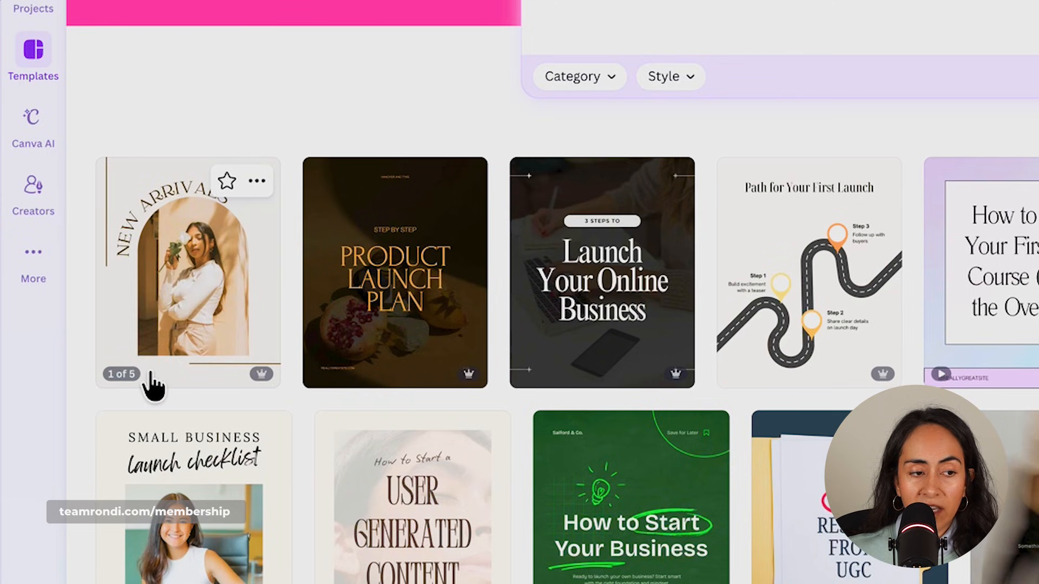
pyautogui.moveTo(420, 293)
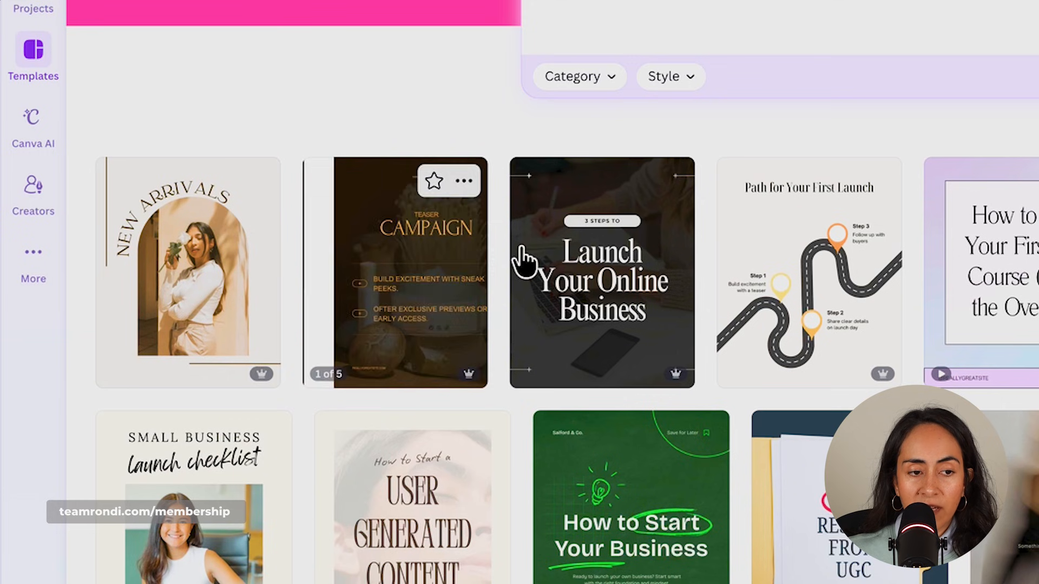
pyautogui.moveTo(569, 381)
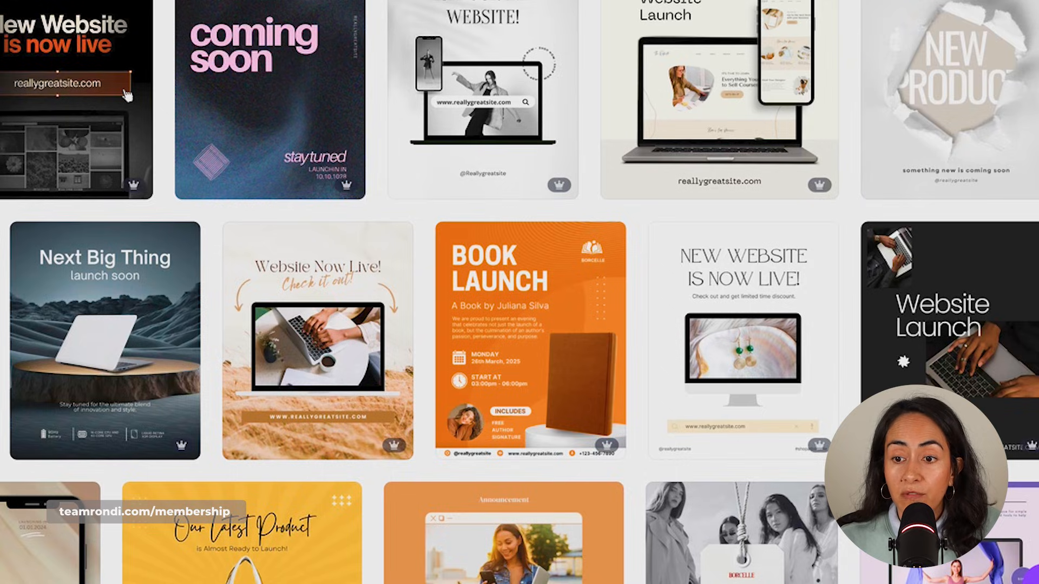
# - Browse the "instagram post launch" template results for a suitable launch post design
pyautogui.scroll(3, 582, 236)
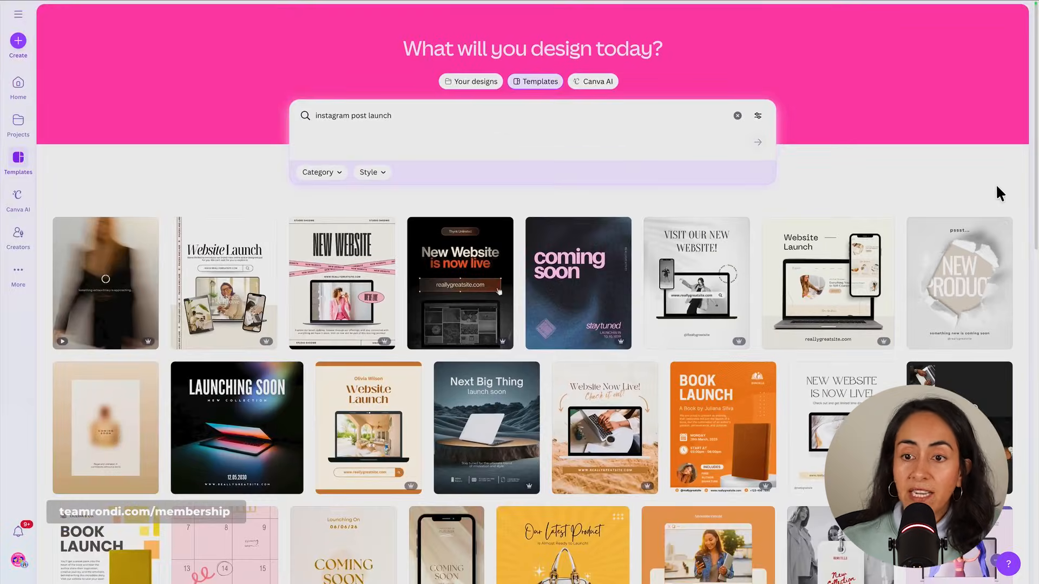
pyautogui.scroll(-3, 1006, 197)
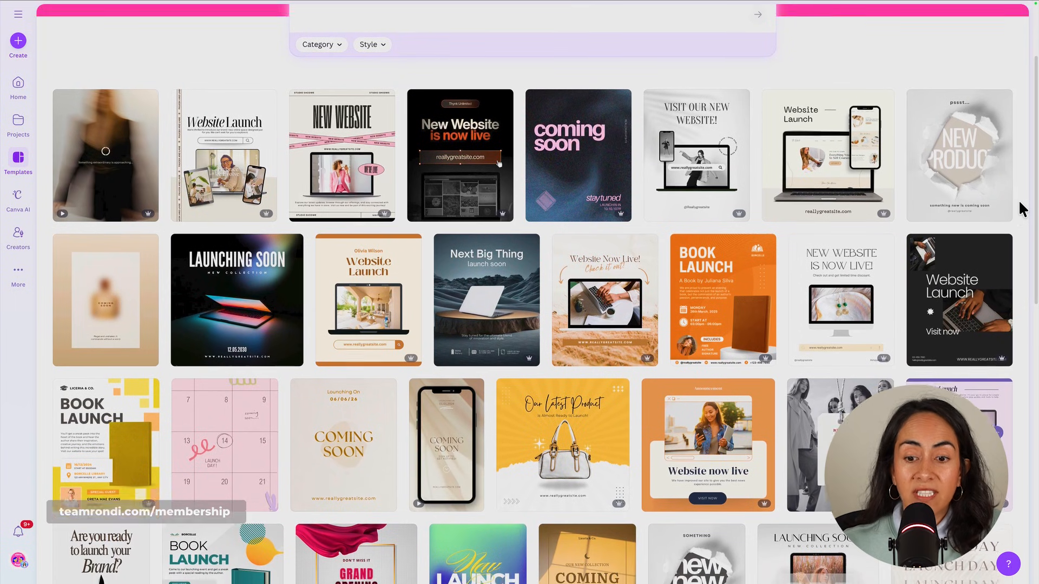
pyautogui.scroll(-8, 1019, 204)
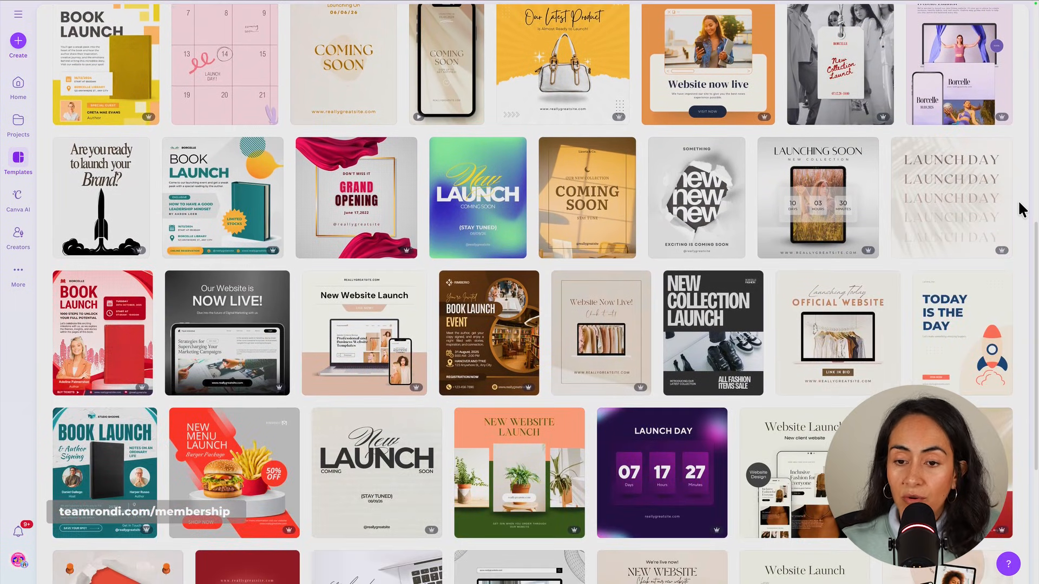
pyautogui.scroll(-2, 1018, 200)
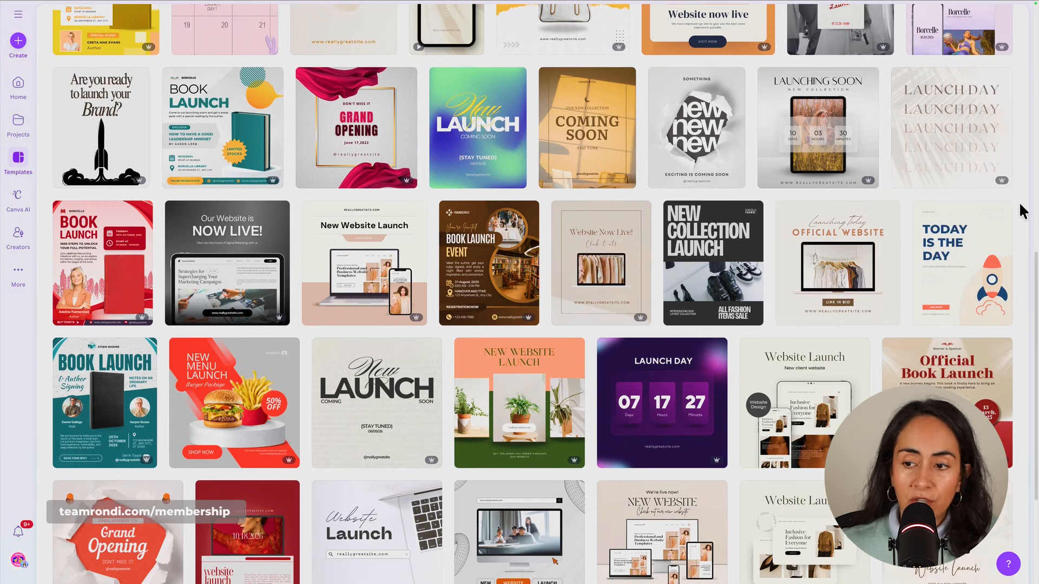
pyautogui.scroll(-2, 1019, 204)
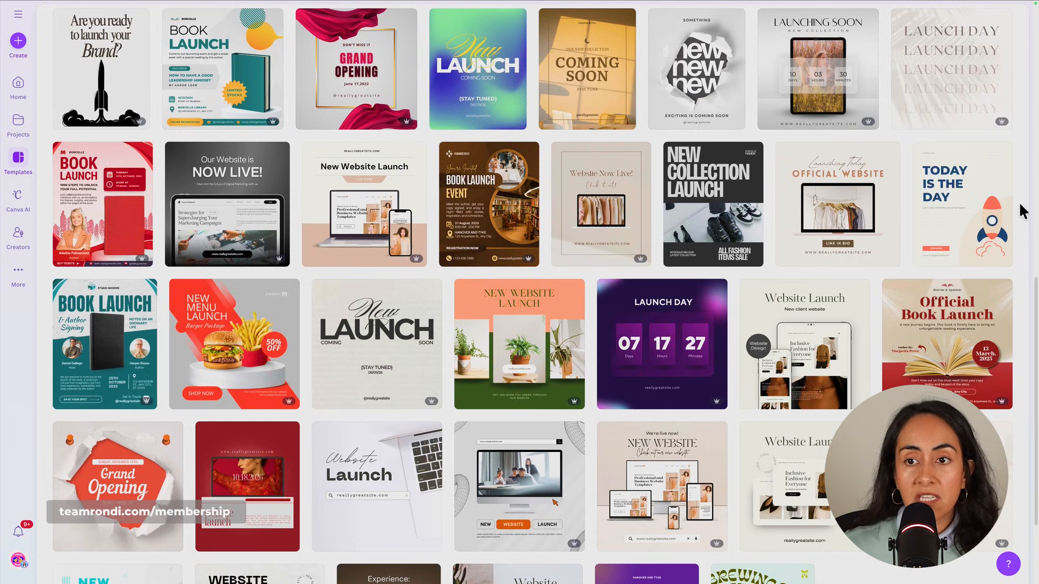
pyautogui.scroll(-1, 1023, 211)
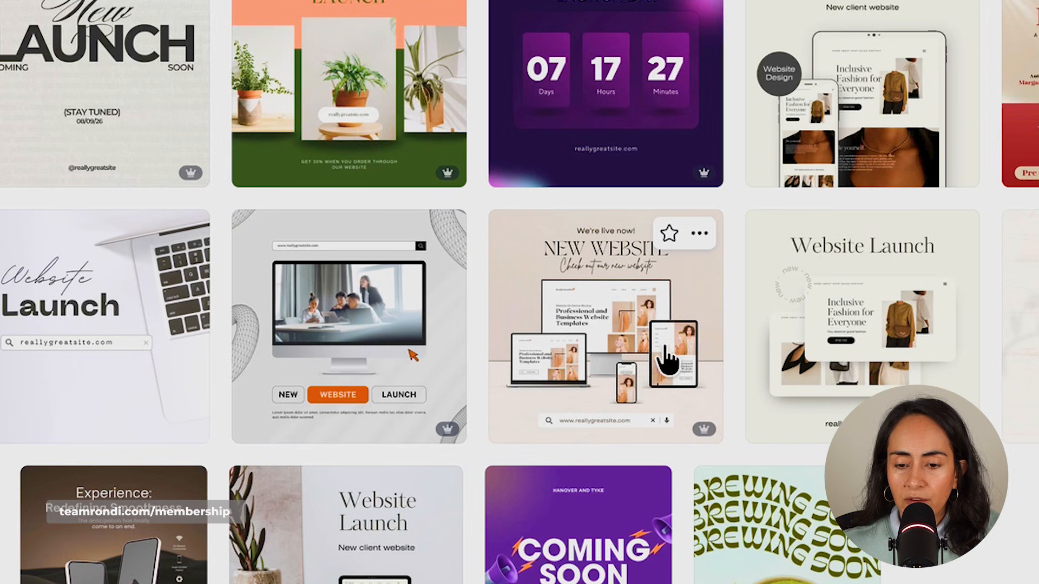
pyautogui.scroll(-3, 405, 353)
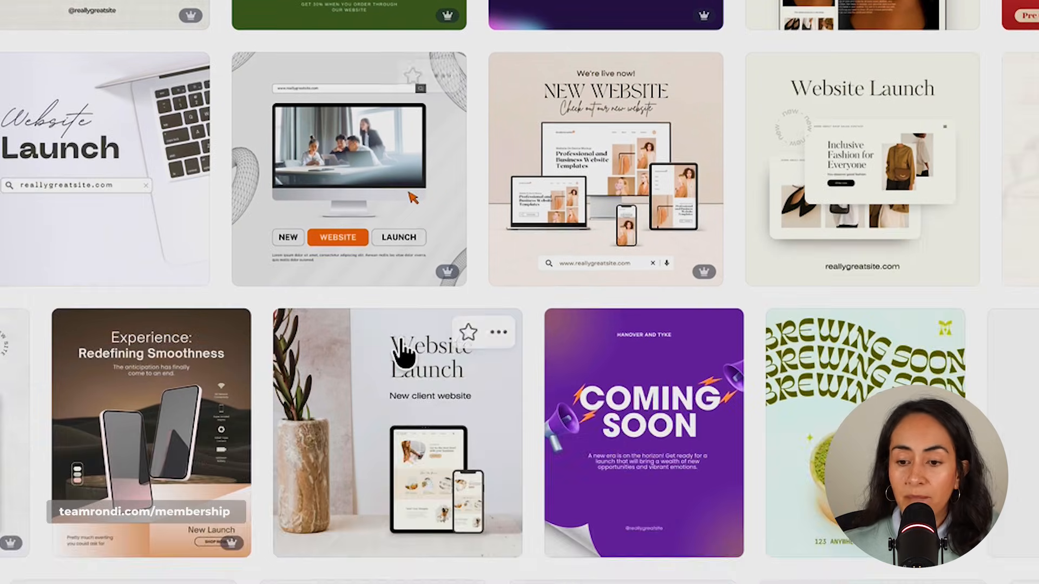
pyautogui.scroll(-3, 807, 297)
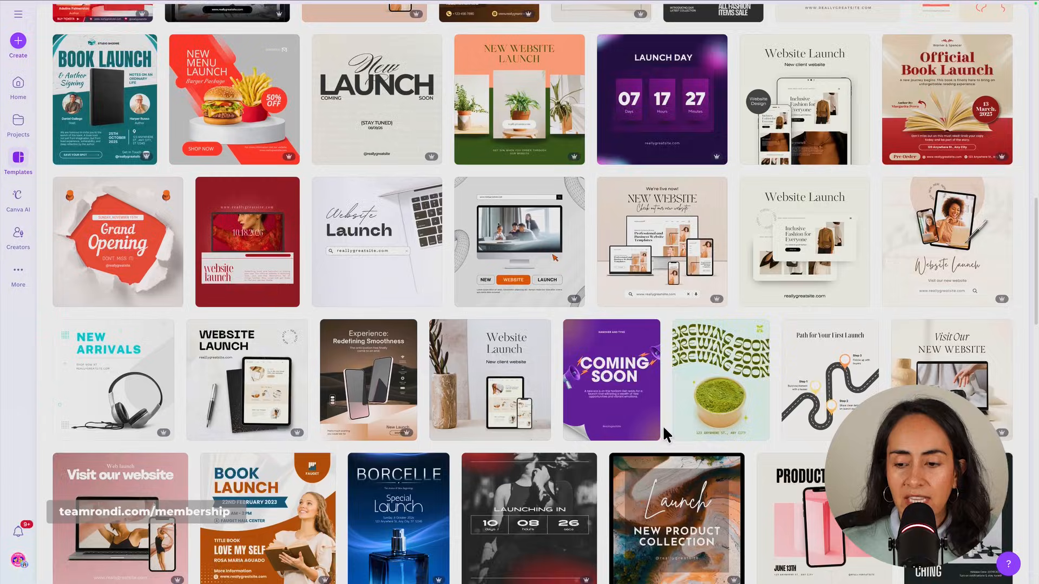
pyautogui.scroll(7, 611, 301)
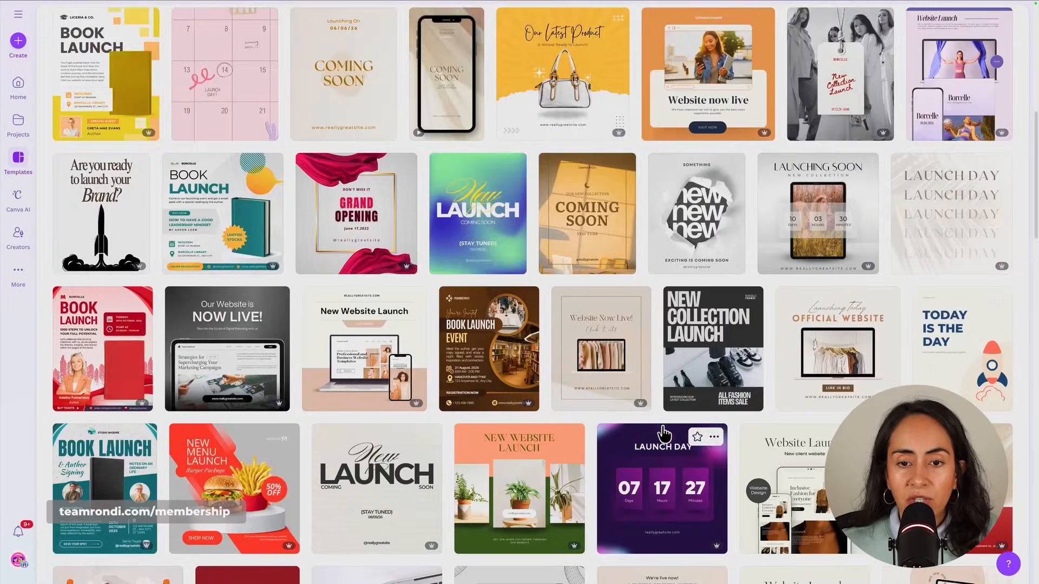
pyautogui.scroll(8, 663, 433)
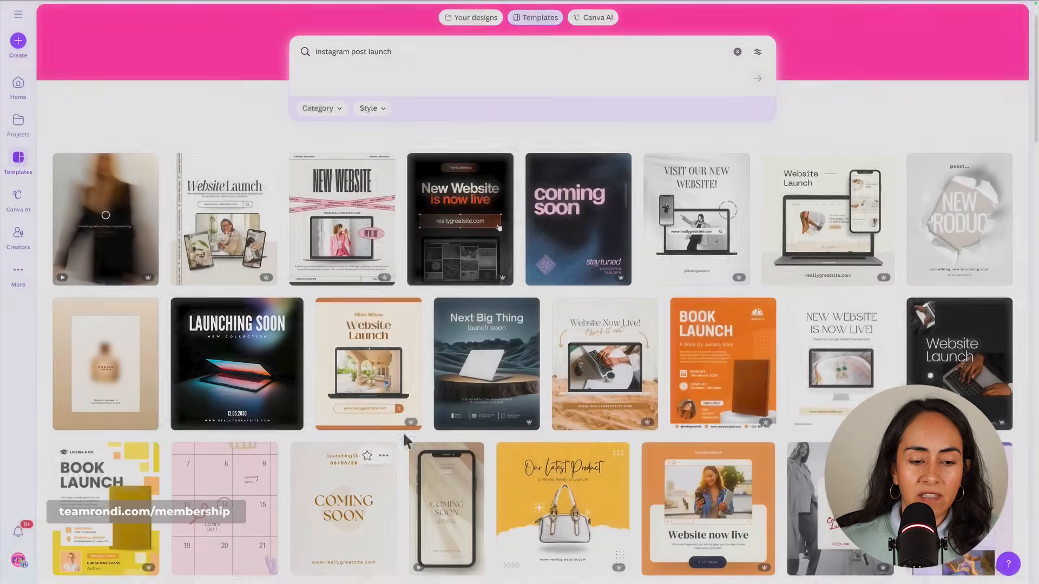
pyautogui.scroll(-1, 901, 244)
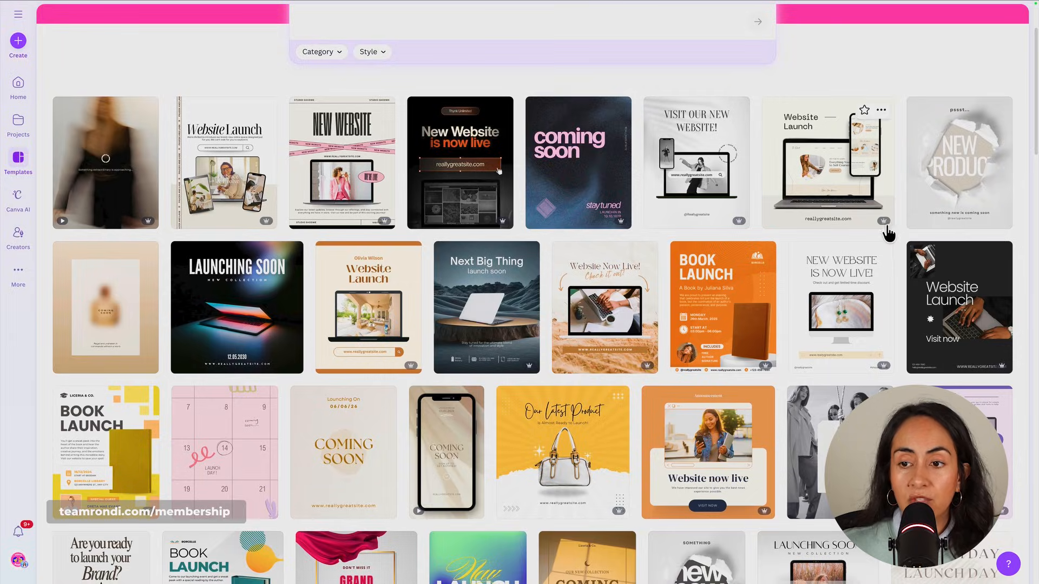
pyautogui.moveTo(883, 223)
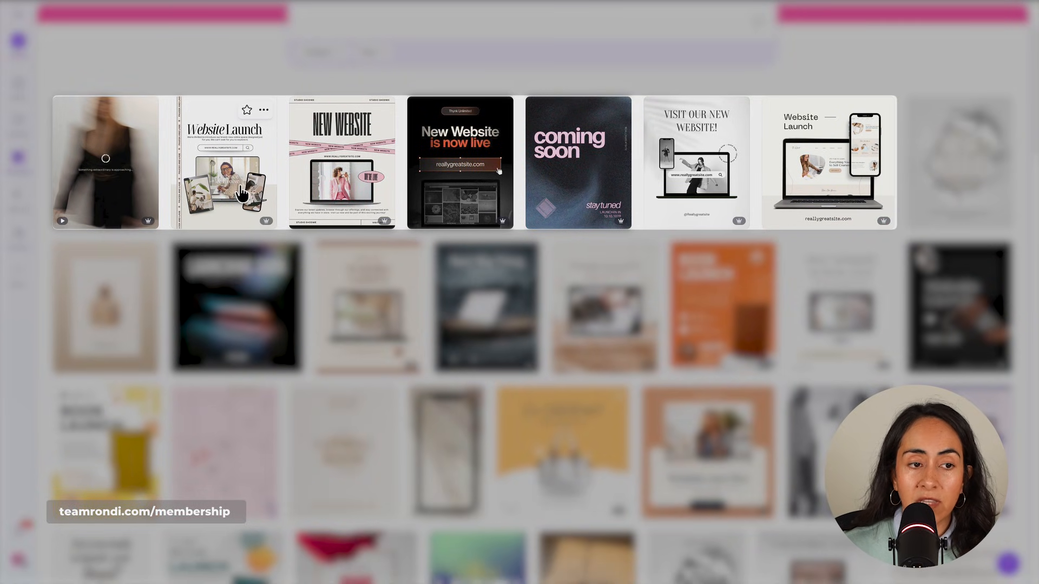
pyautogui.scroll(1, 622, 254)
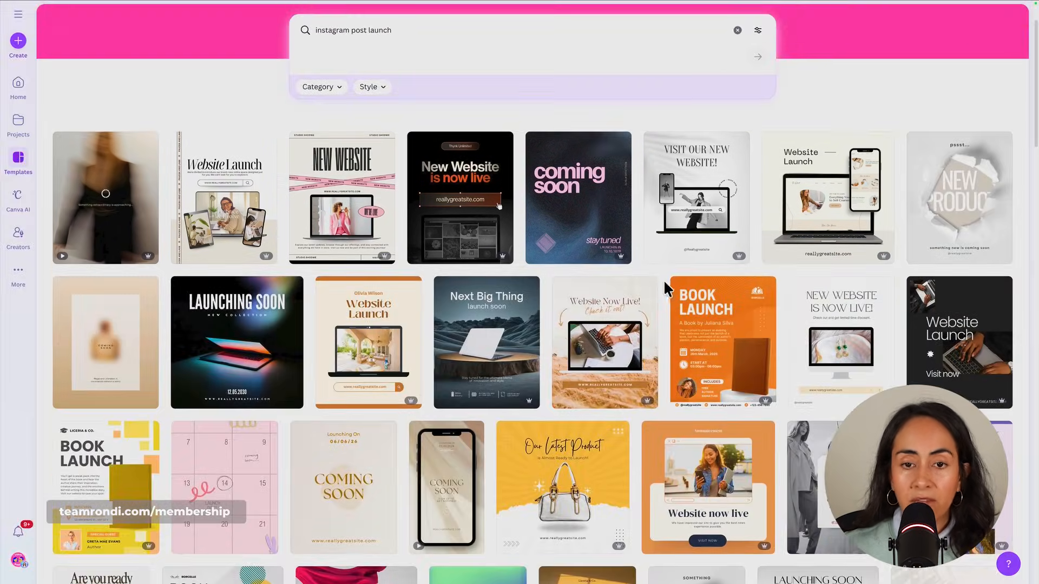
# - Start a design from the Pink and Black Modern Launch Instagram Post template and show the available design styles
pyautogui.click(587, 202)
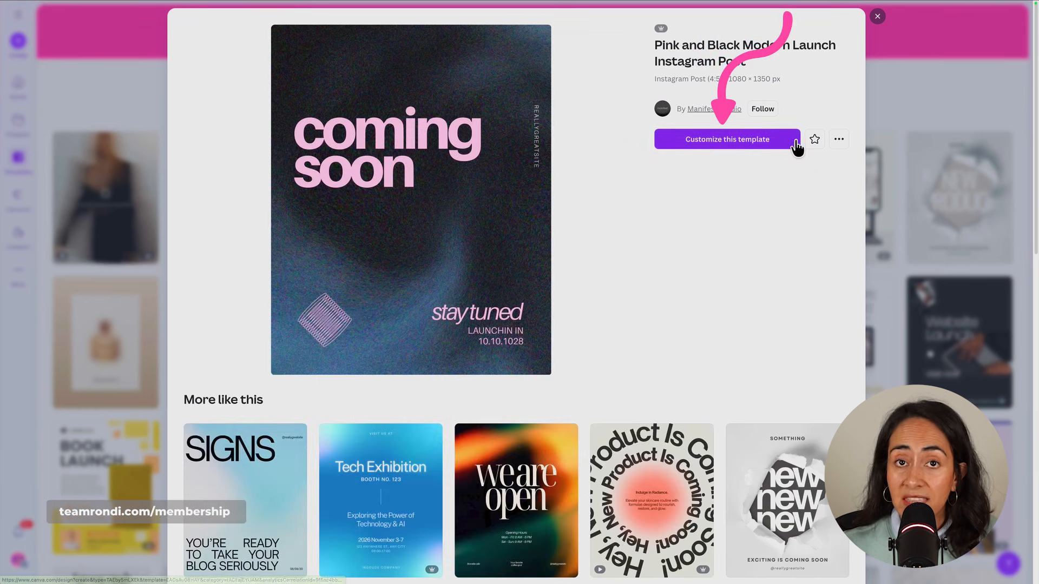
pyautogui.click(757, 141)
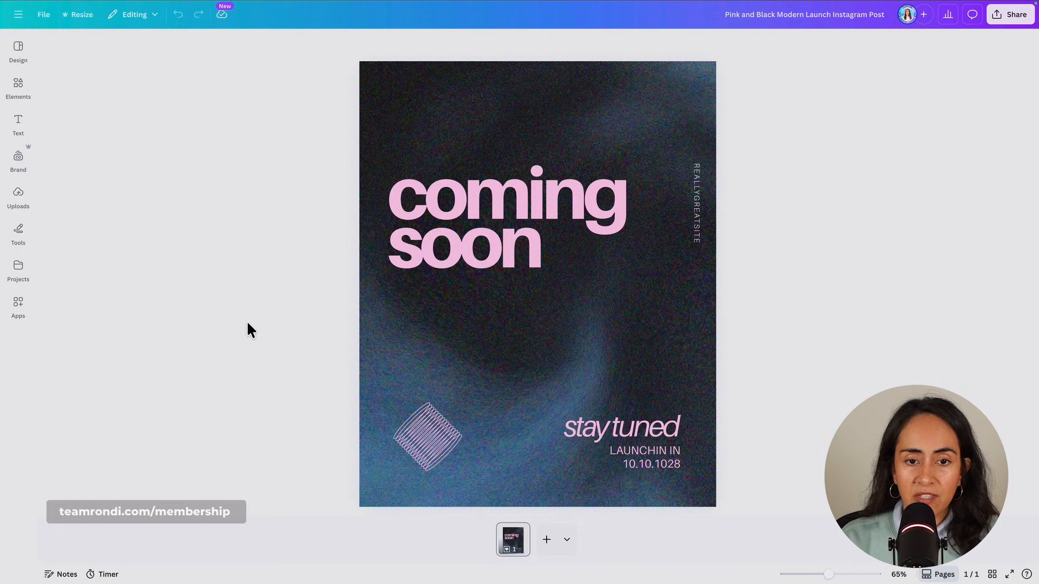
pyautogui.click(21, 53)
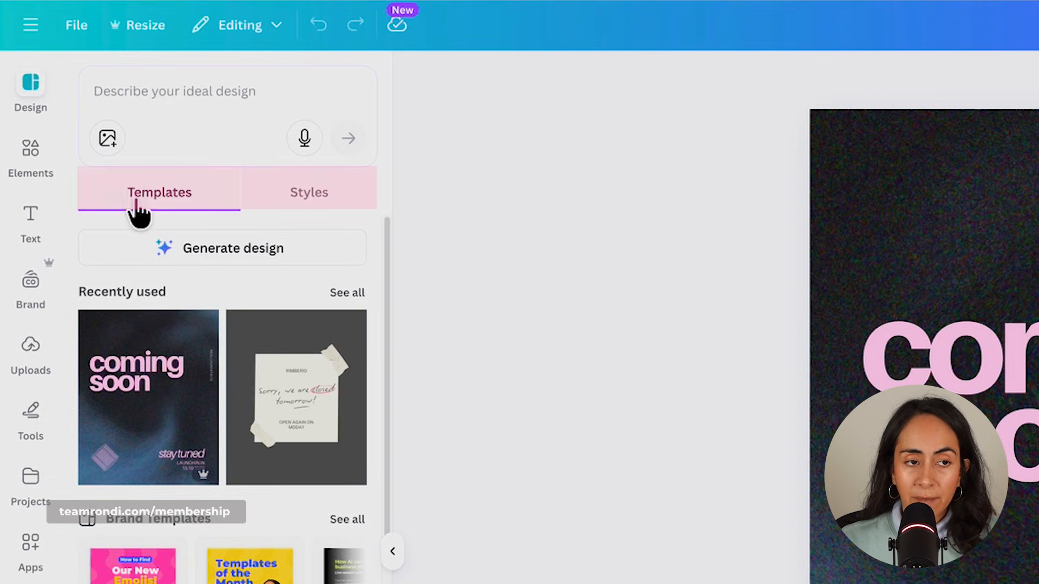
pyautogui.click(325, 203)
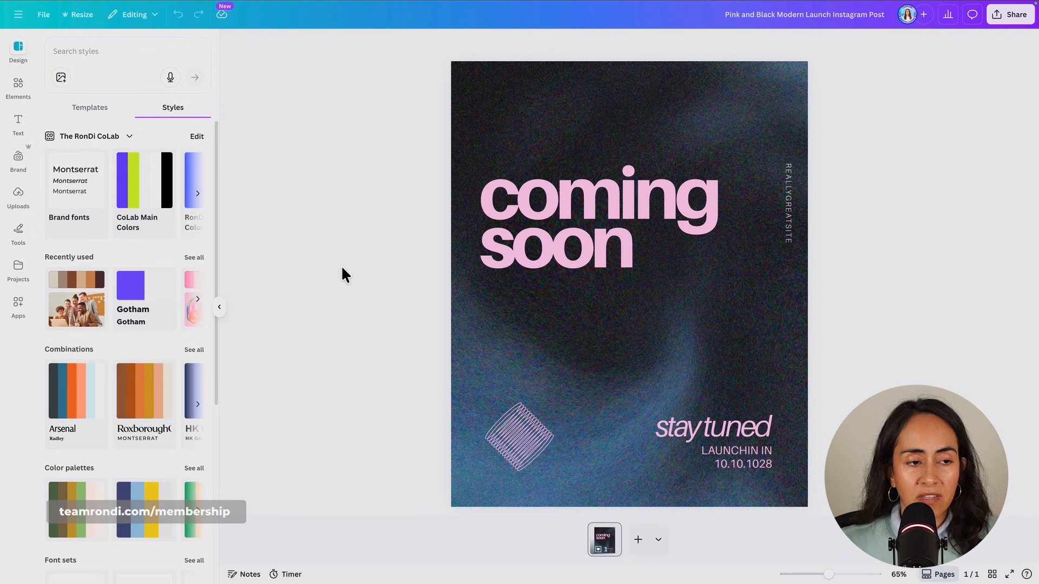
# - Try The RonDi CoLab's Montserrat brand fonts on the design, inspect the text boxes, and undo the font change
pyautogui.click(92, 185)
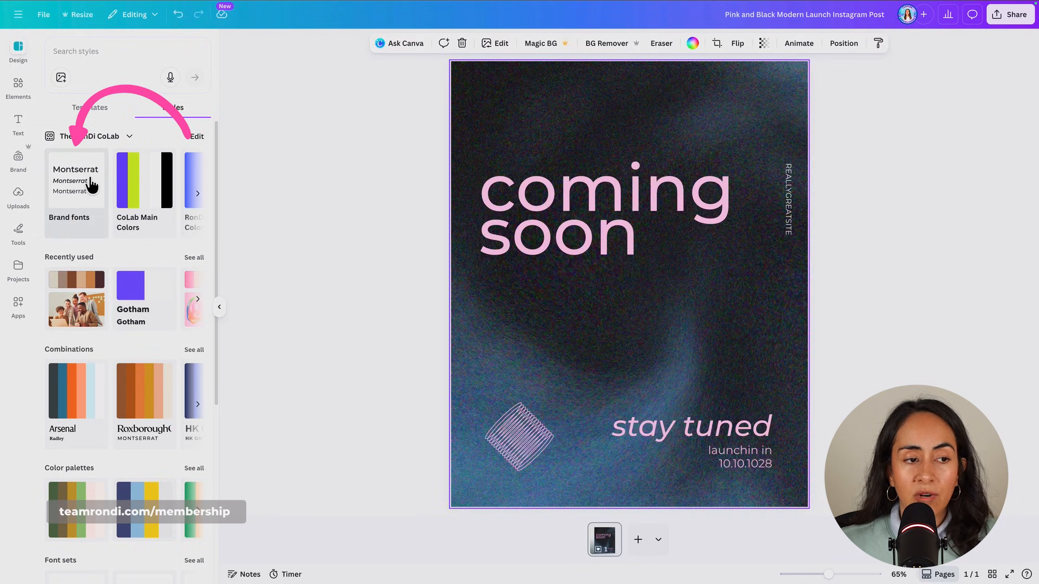
pyautogui.click(789, 197)
pyautogui.click(617, 217)
pyautogui.click(760, 428)
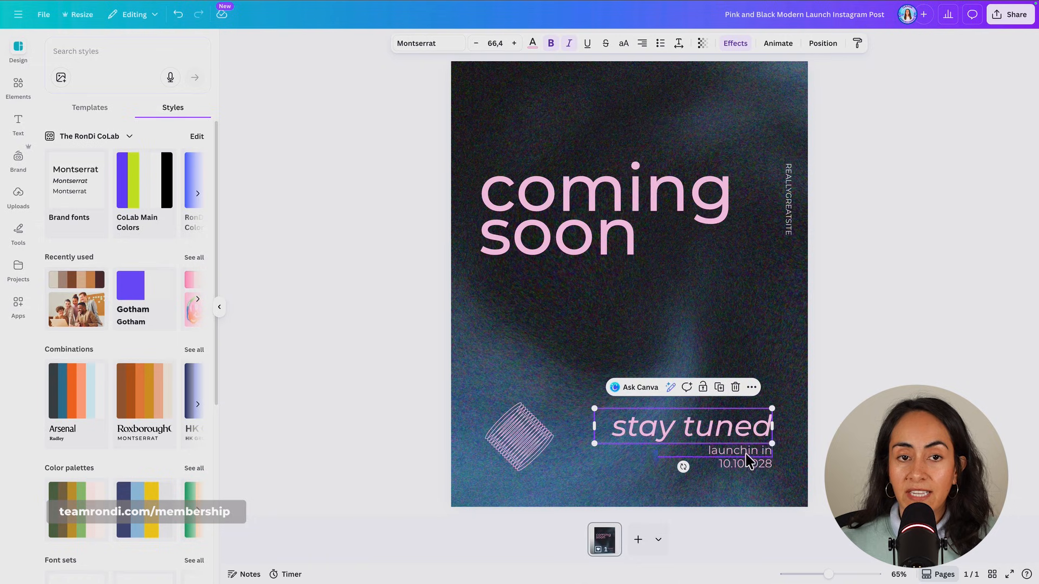
pyautogui.hotkey('ctrl', 'z')
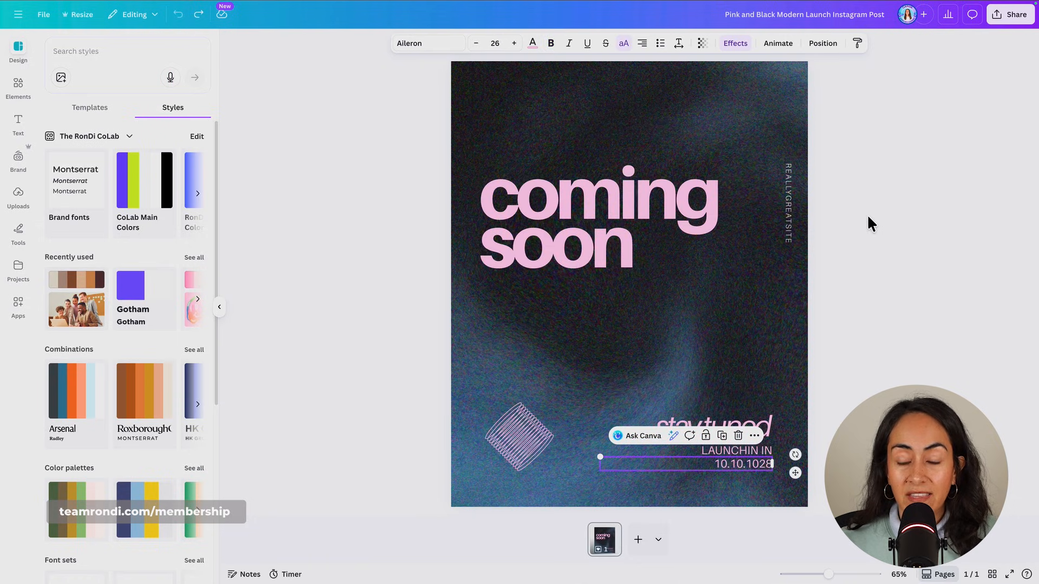
# - Check the original font of the "coming soon" heading, the vertical site text, "stay tuned" and the launch date lines
pyautogui.click(619, 190)
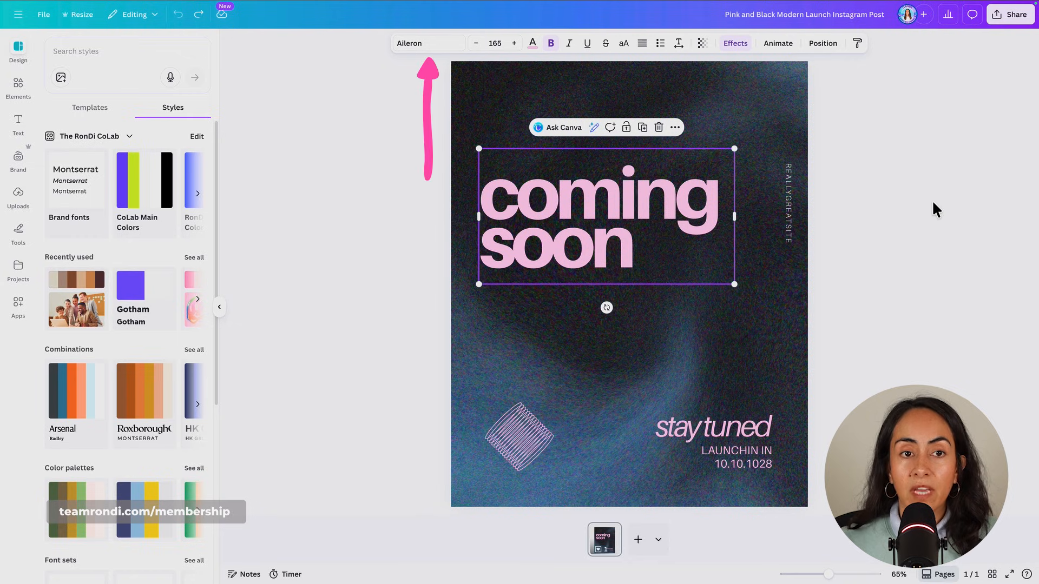
pyautogui.click(788, 216)
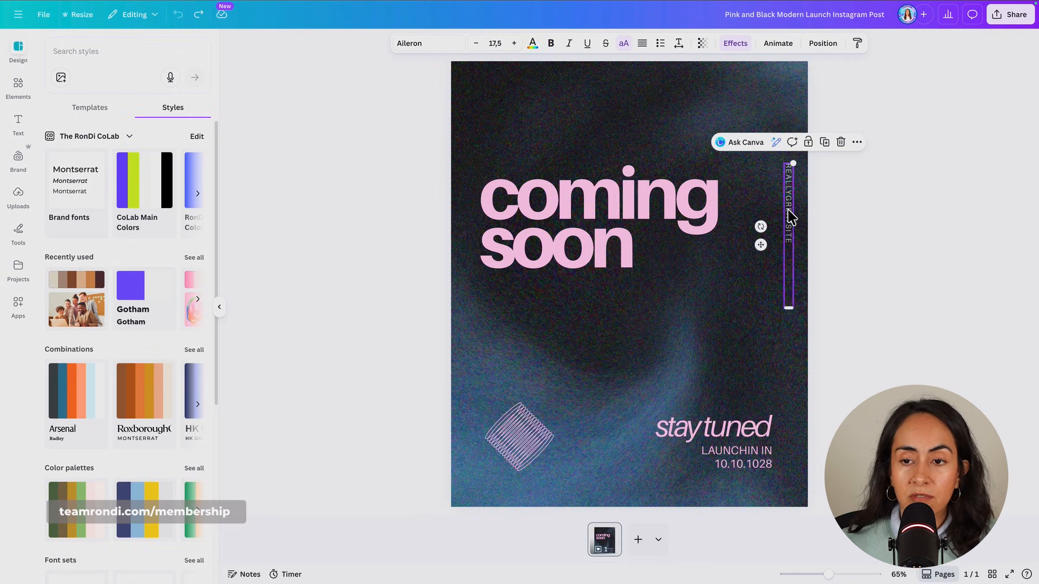
pyautogui.click(739, 433)
pyautogui.click(740, 461)
pyautogui.click(737, 451)
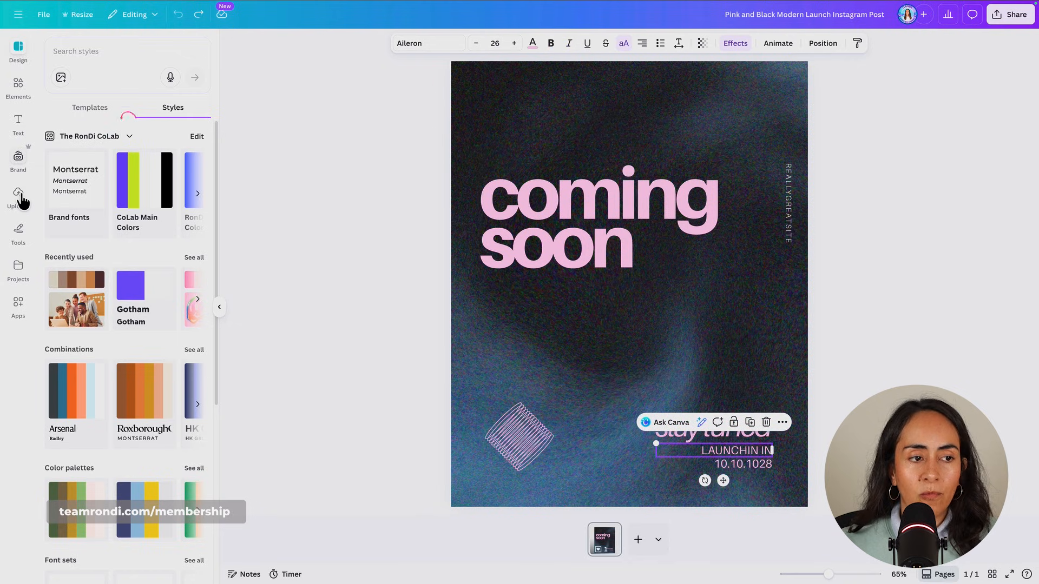
# - Apply The RonDi CoLab's Montserrat brand fonts to the design and check the font of each text box
pyautogui.click(70, 187)
pyautogui.click(681, 232)
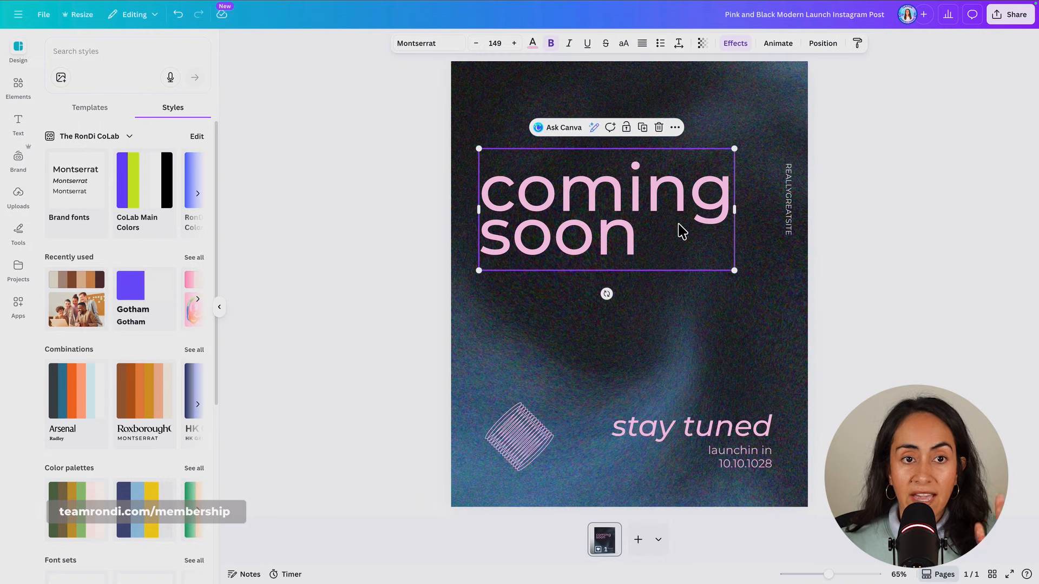
pyautogui.click(788, 219)
pyautogui.click(746, 430)
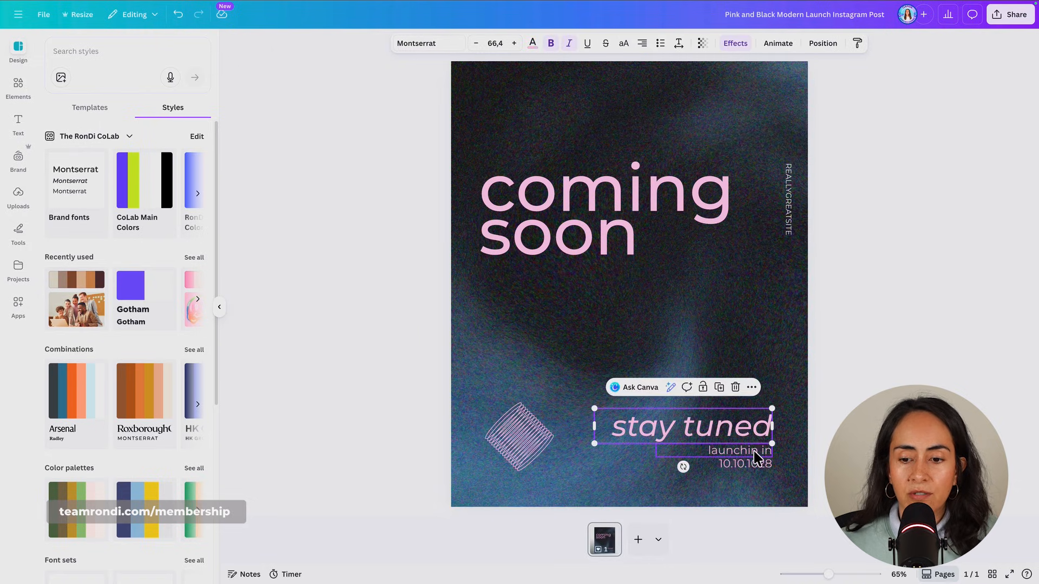
pyautogui.click(756, 465)
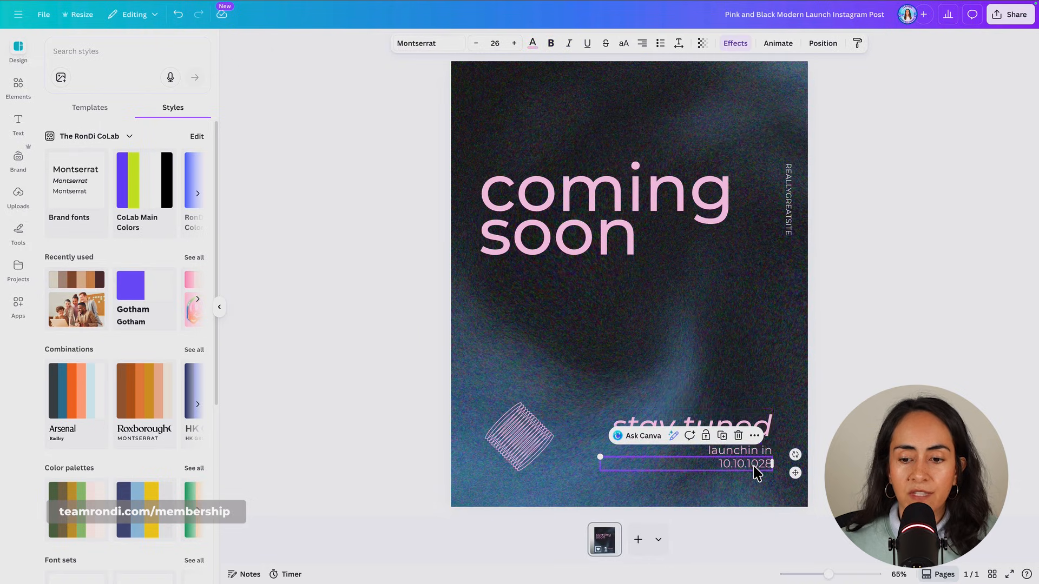
# - Apply the CoLab Main Colors palette to the design and shuffle it until the text is white and the diamond graphic black
pyautogui.click(144, 205)
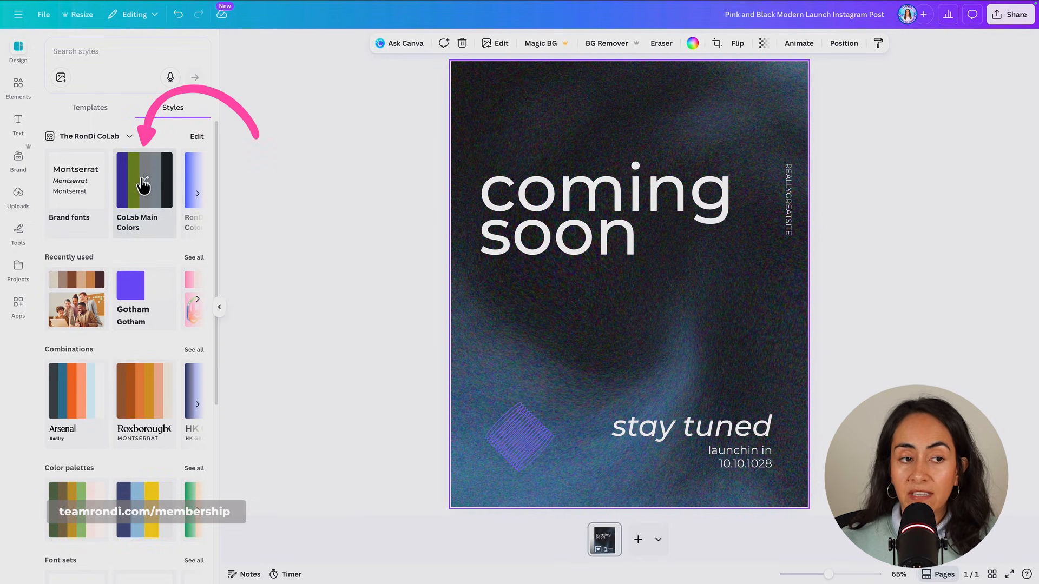
pyautogui.click(144, 185)
pyautogui.click(143, 184)
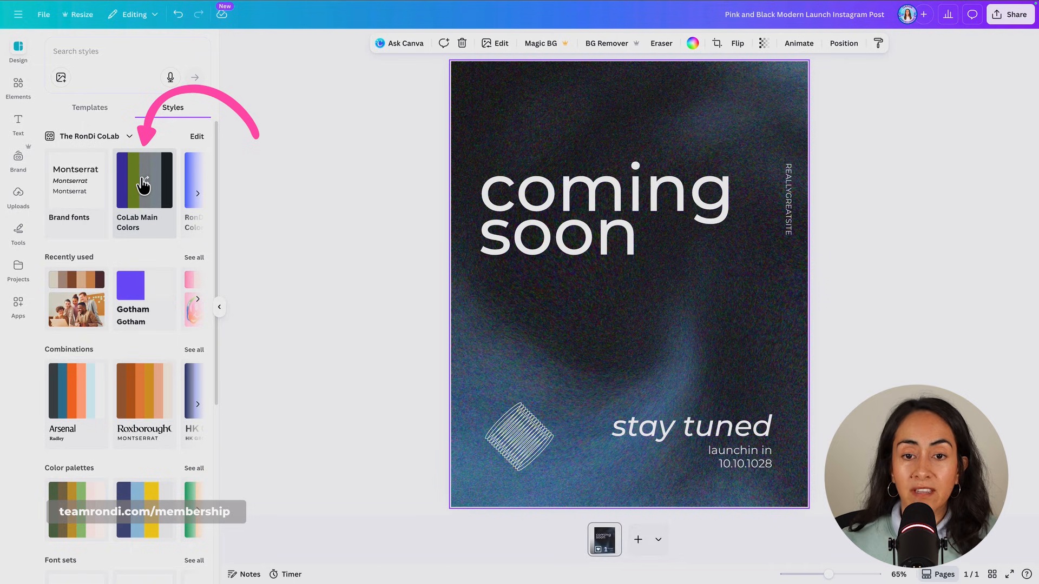
pyautogui.click(144, 184)
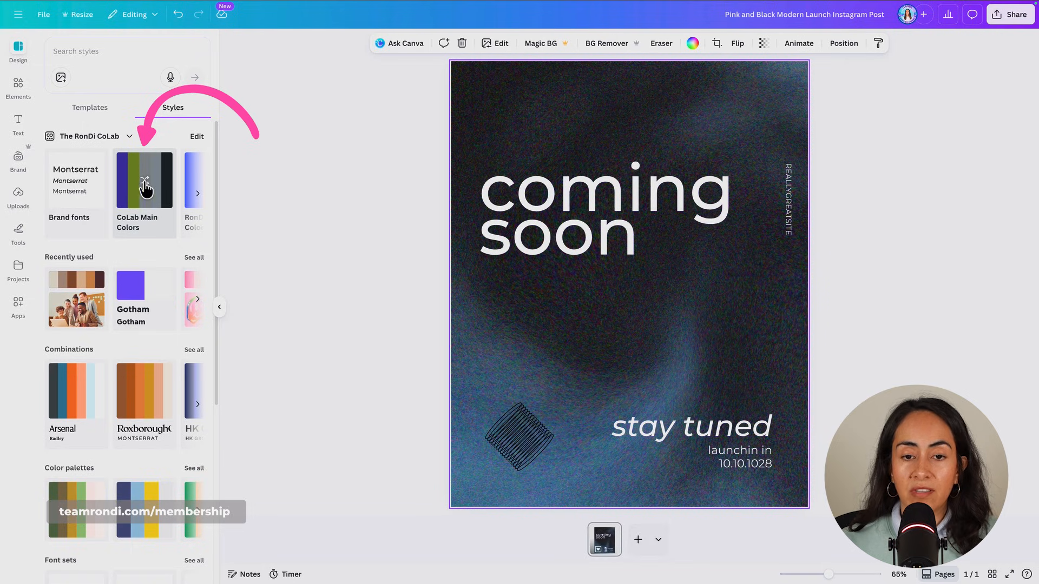
# - Shuffle the CoLab Main Colors palette until the diamond graphic is white, and delete the design's background image
pyautogui.click(144, 185)
pyautogui.click(144, 185)
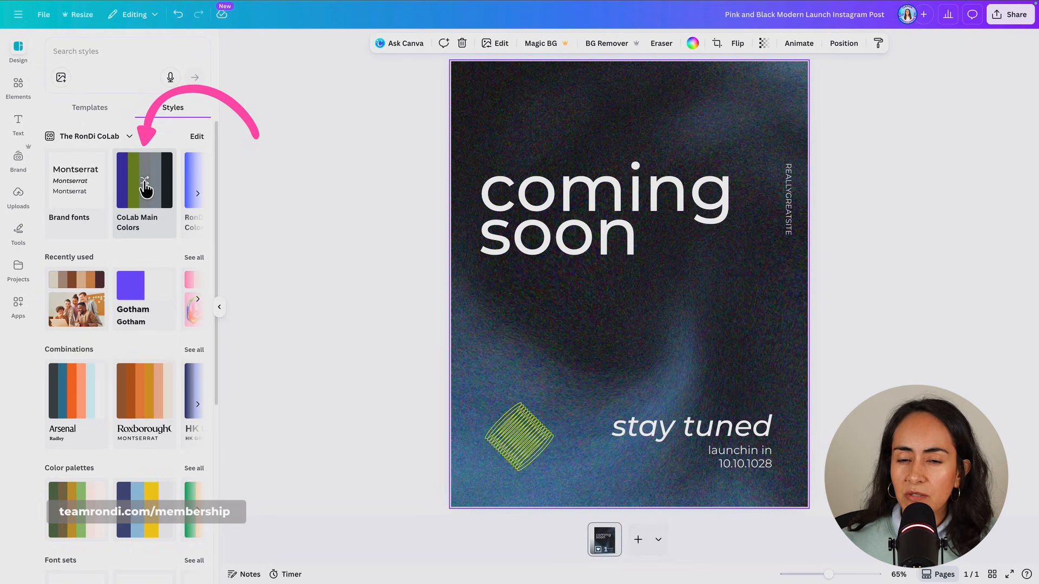
pyautogui.click(144, 184)
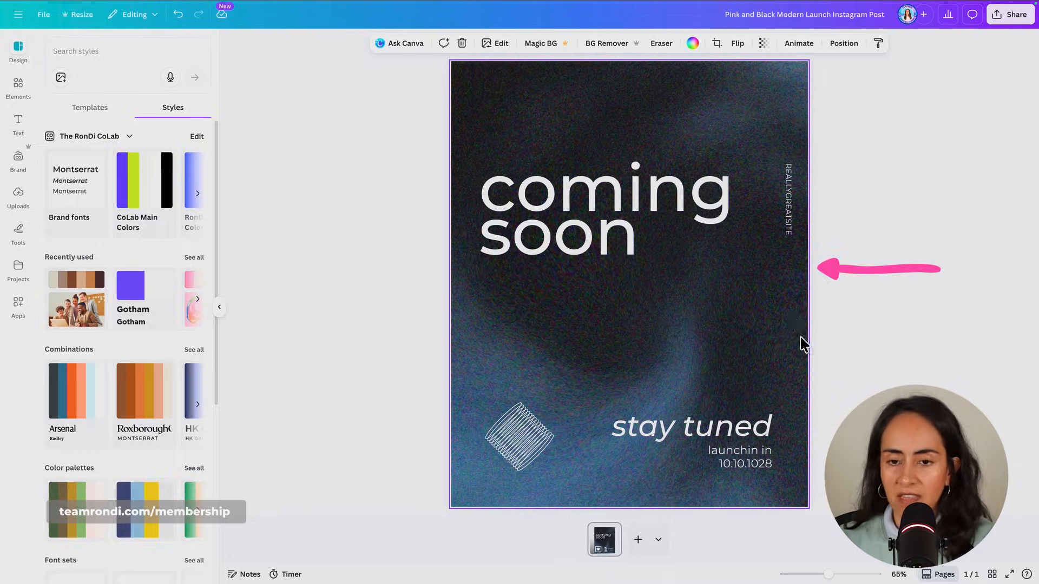
pyautogui.press('Delete')
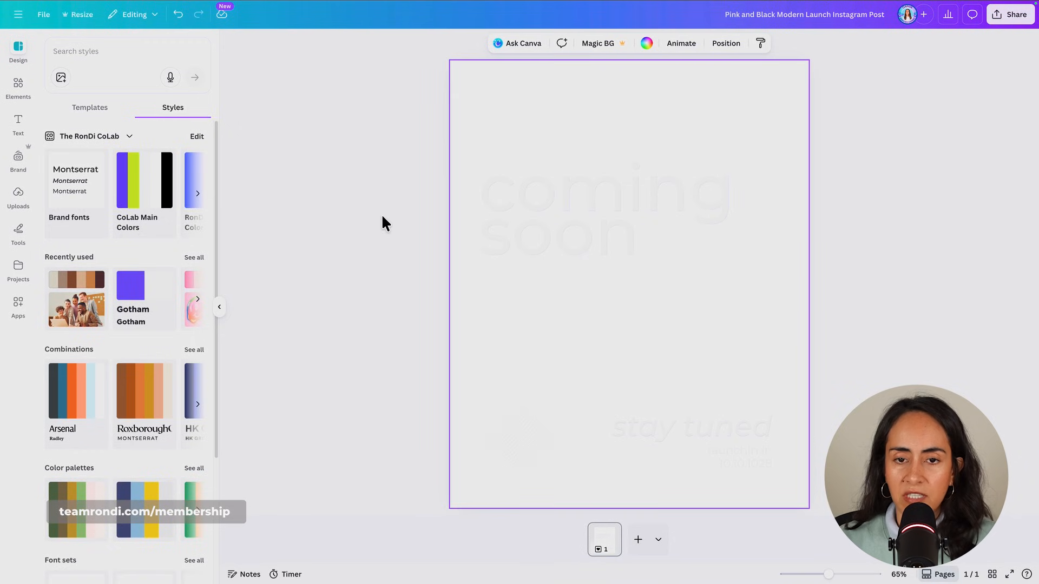
# - Apply the CoLab Main Colors palette to the image-free design and shuffle its background and text color combinations
pyautogui.click(146, 181)
pyautogui.click(148, 184)
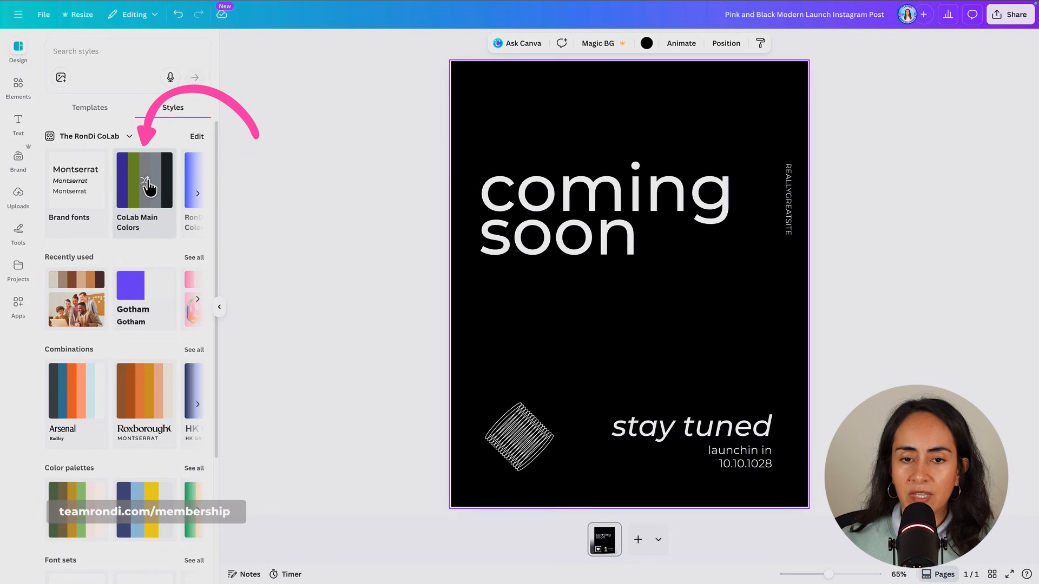
pyautogui.click(146, 184)
pyautogui.click(146, 185)
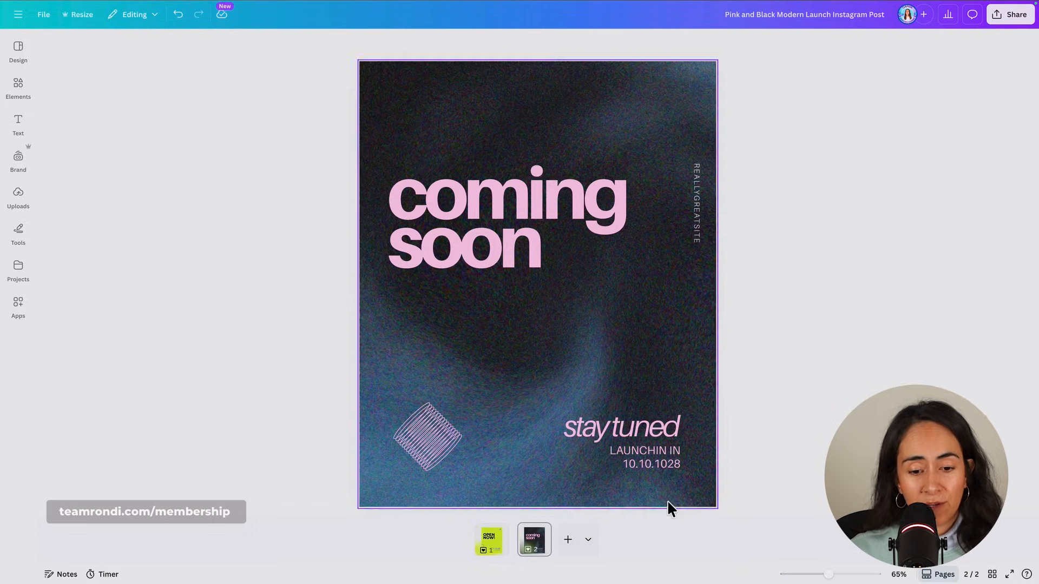
# - Compare the branded "OPEN NOW!" page with the original "coming soon" template page, and delete the original template page
pyautogui.click(491, 549)
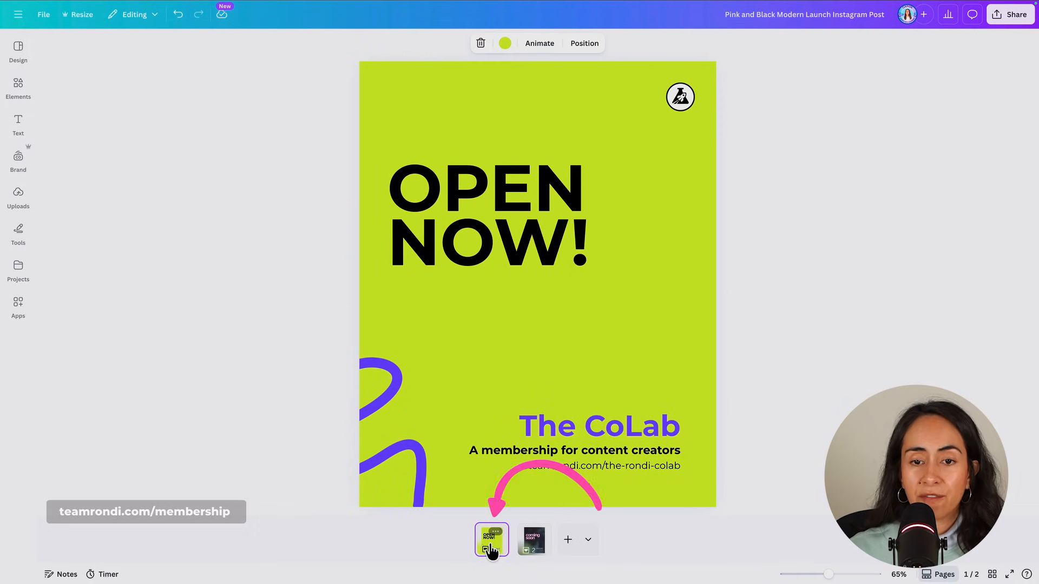
pyautogui.click(537, 546)
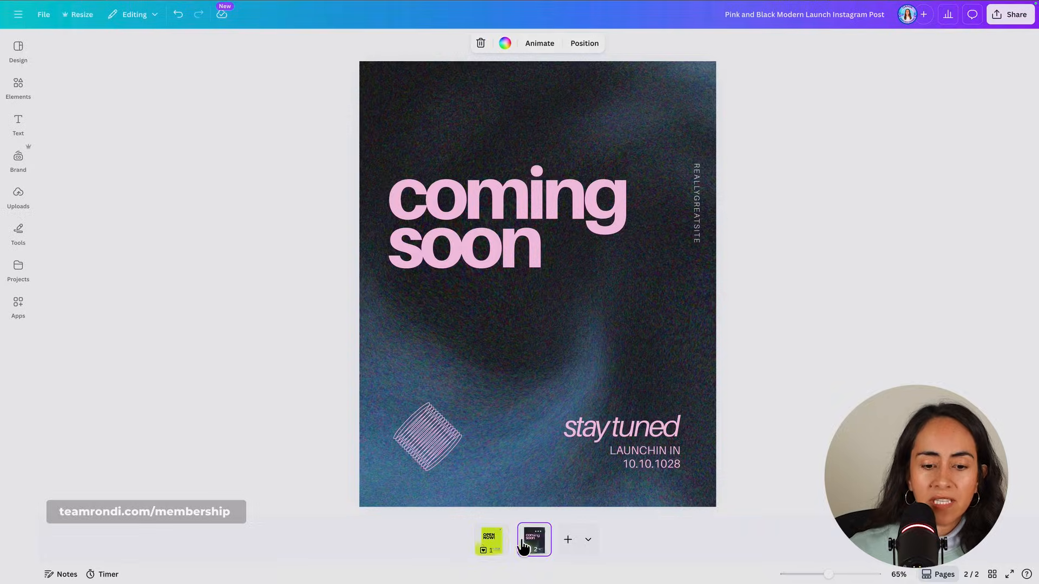
pyautogui.click(496, 548)
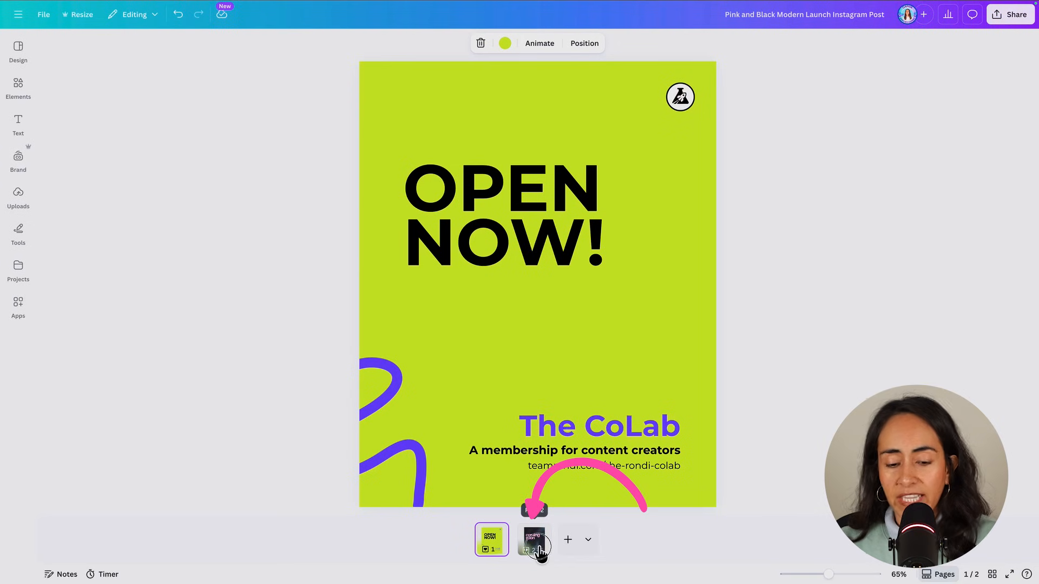
pyautogui.click(539, 548)
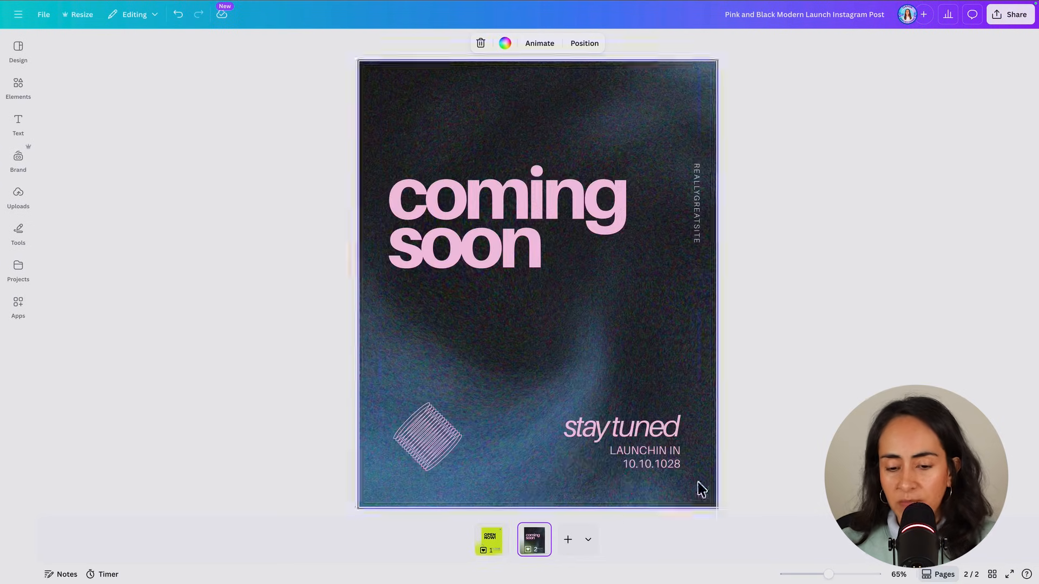
pyautogui.press('Delete')
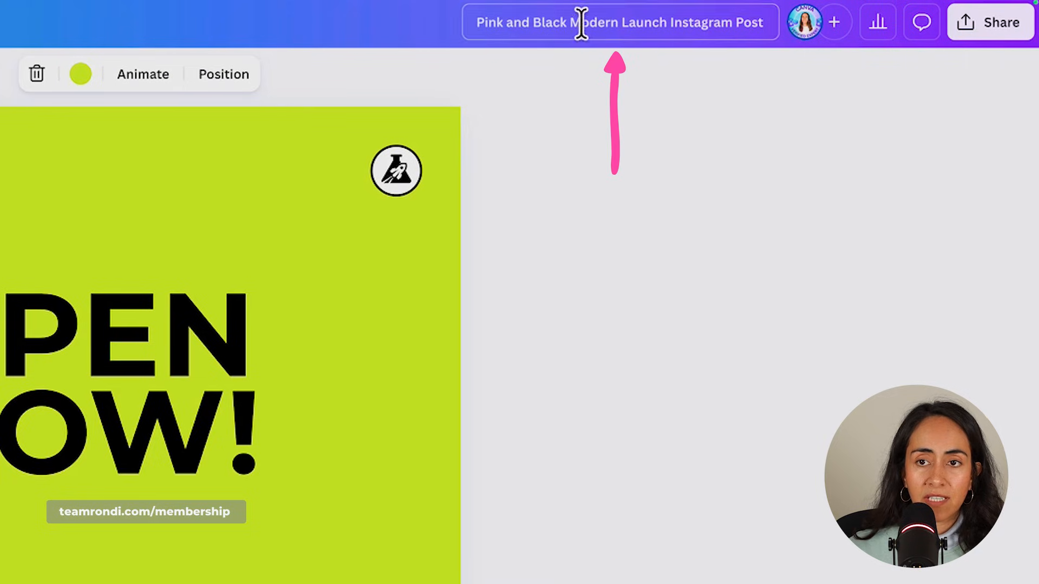
# - Rename the design as "The CoLab Launch"
pyautogui.click(620, 22)
pyautogui.hotkey('shift', 'Home')
pyautogui.write('The D')
pyautogui.press('BackSpace')
pyautogui.write('CoLab')
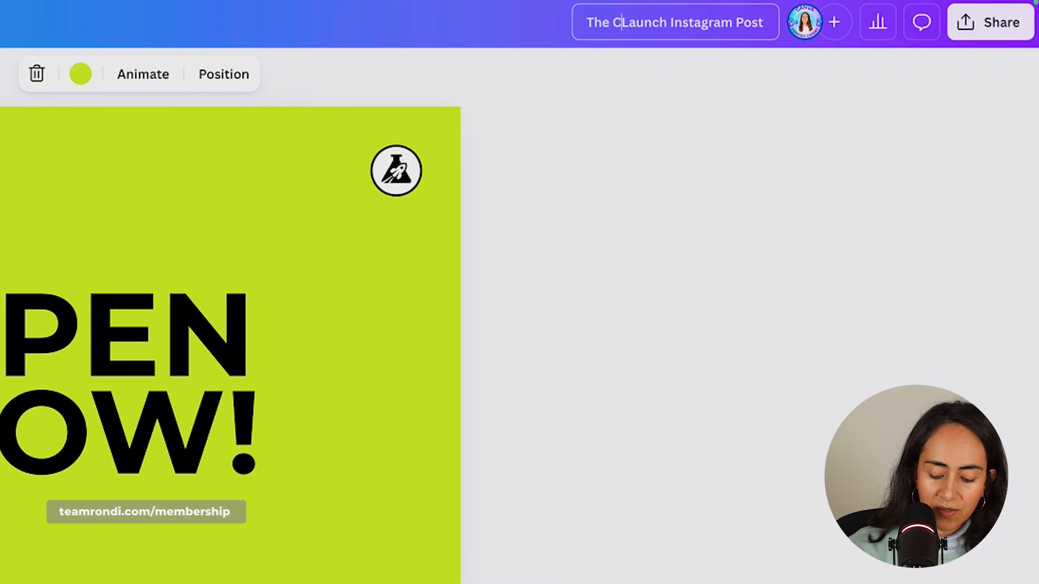
pyautogui.moveTo(671, 23); pyautogui.dragTo(766, 27)
pyautogui.press('BackSpace')
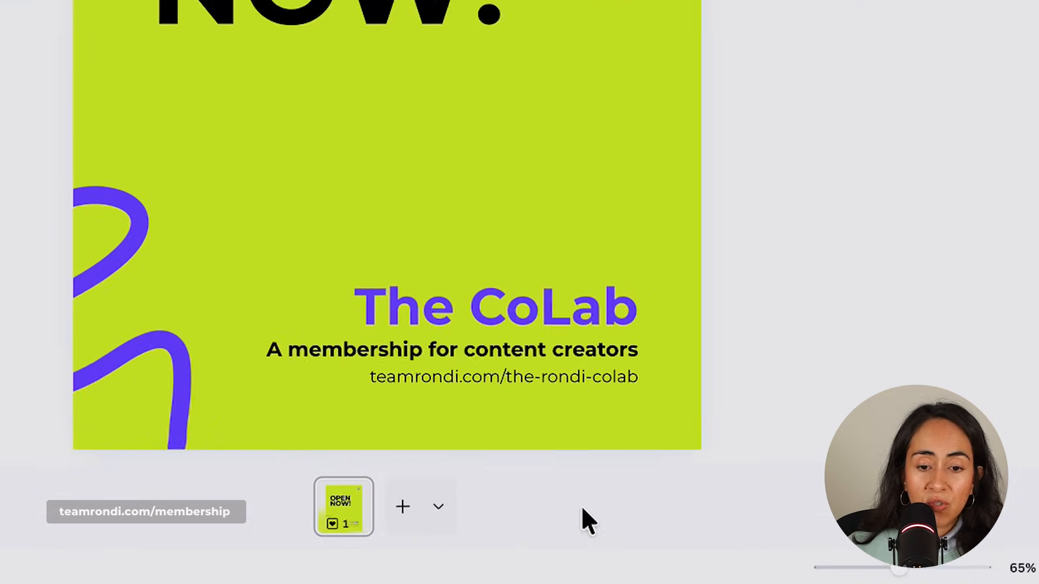
# - Search the other page types for "youtube thumb" and add a YouTube Thumbnail page of 1280 × 720 px
pyautogui.click(432, 508)
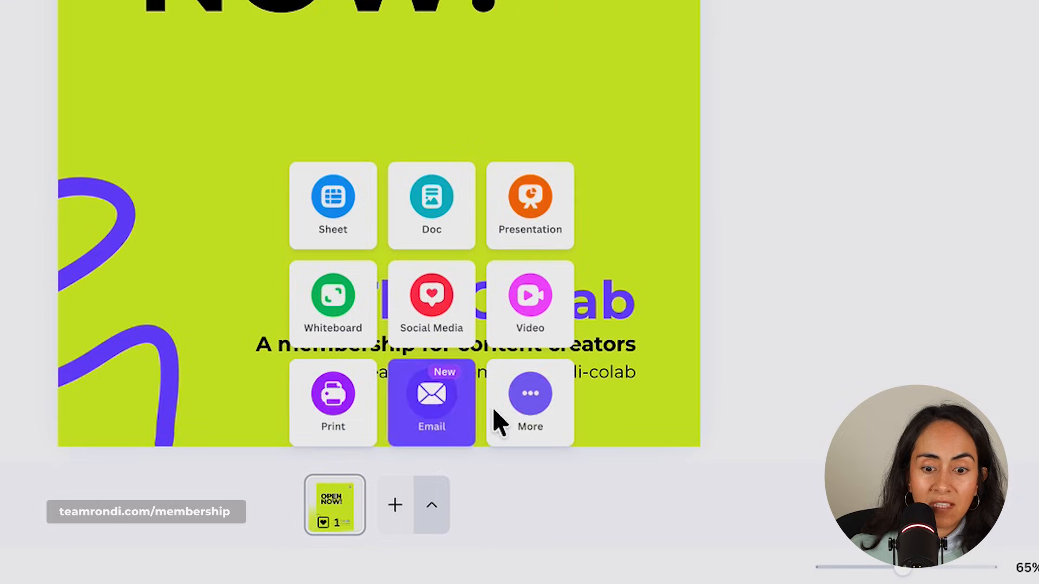
pyautogui.click(532, 418)
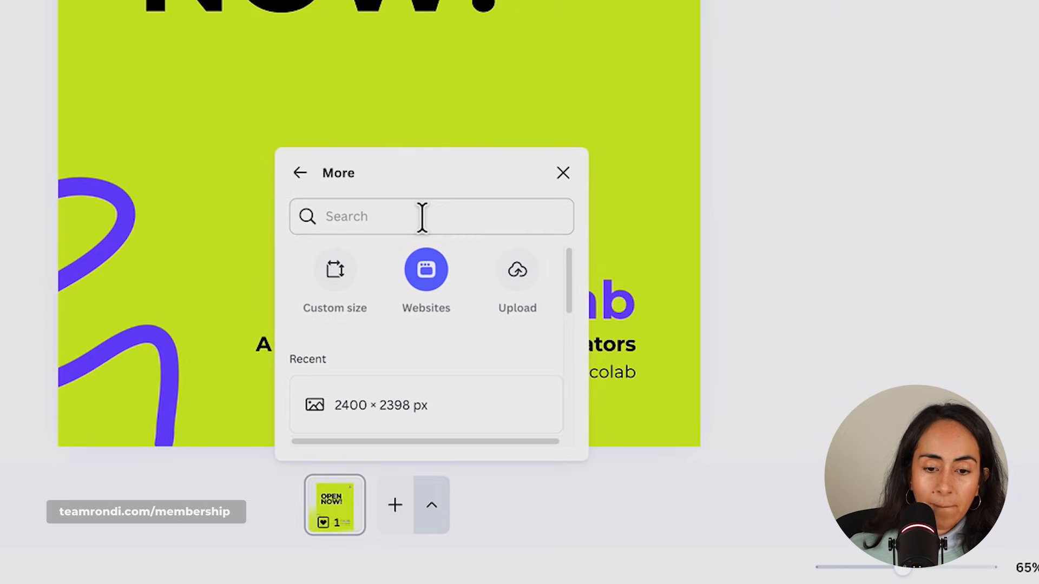
pyautogui.click(422, 218)
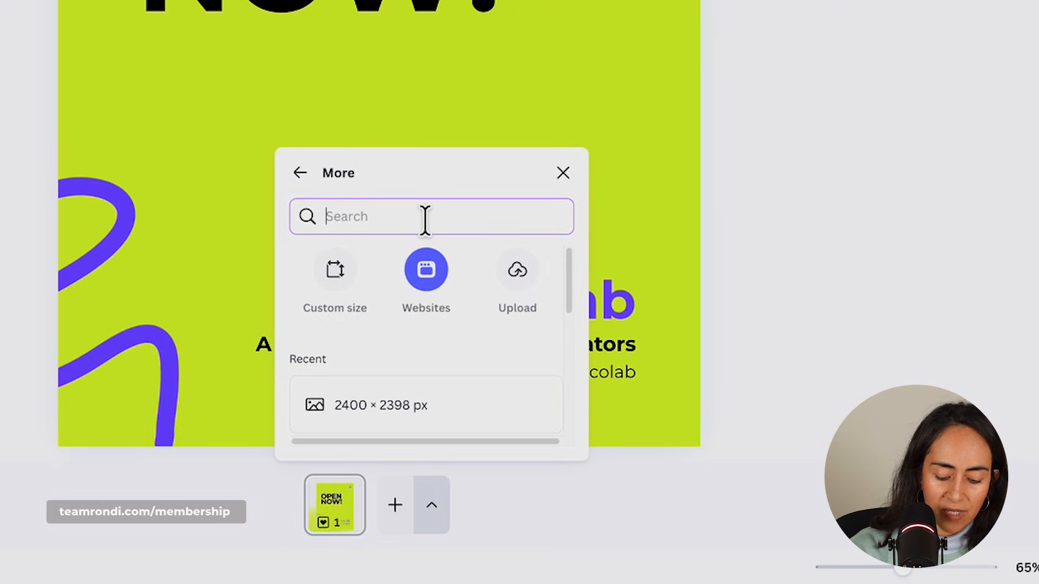
pyautogui.write('youtube thum')
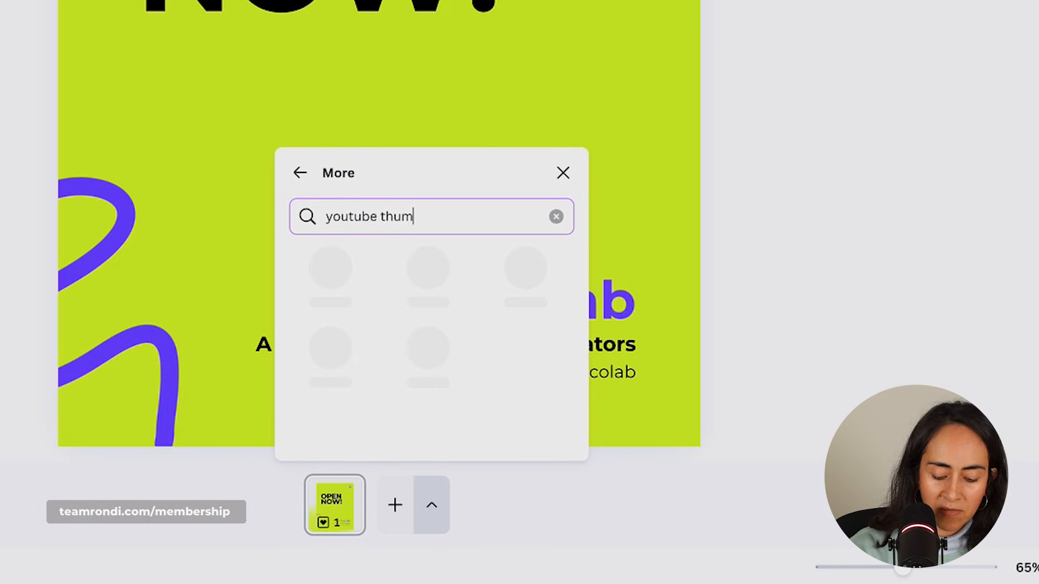
pyautogui.write('b')
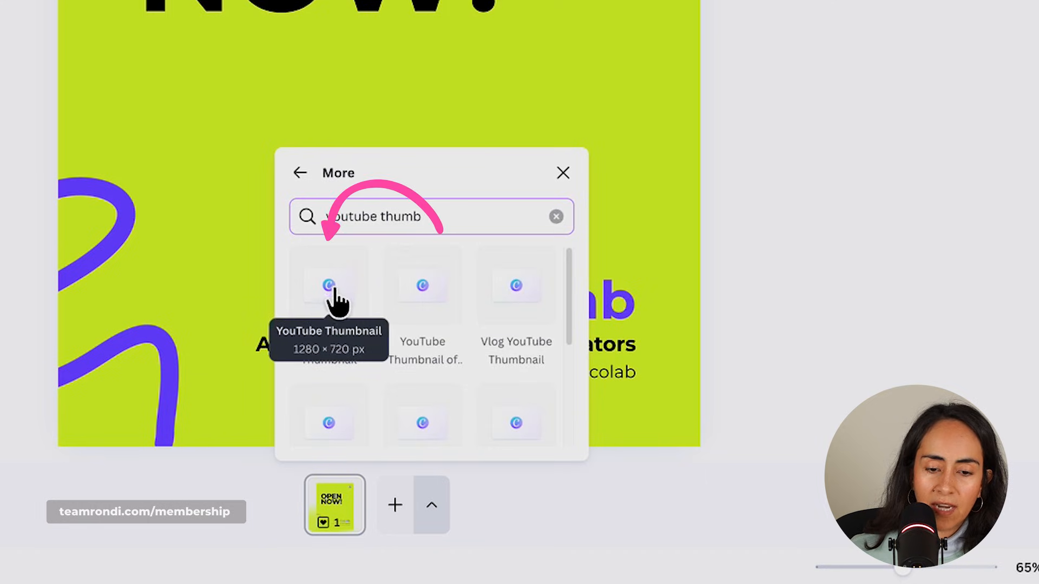
pyautogui.click(332, 292)
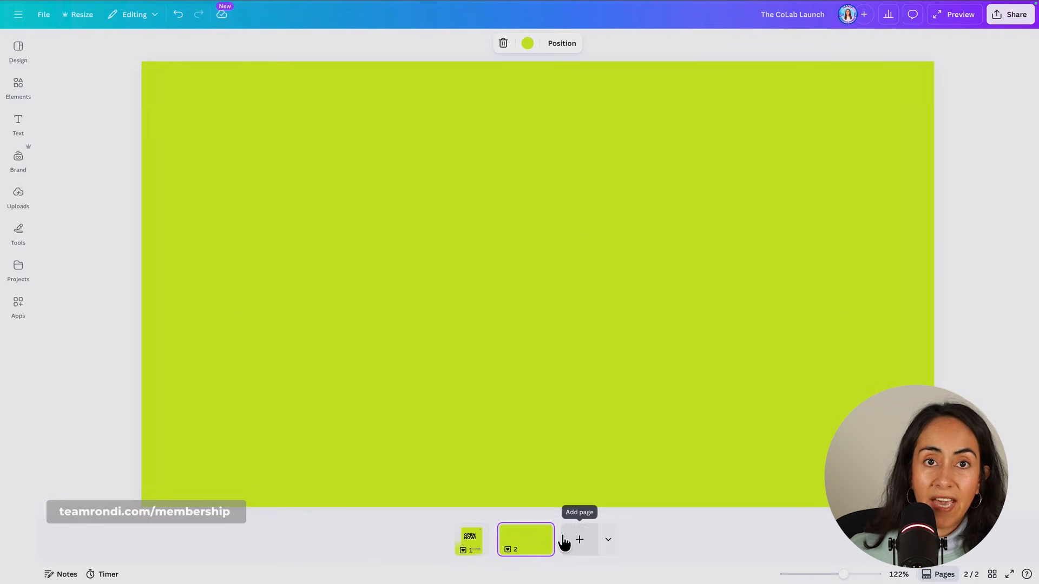
# - Browse the thumbnail templates for the blank second page and apply the "How to read more books" template to it
pyautogui.click(470, 539)
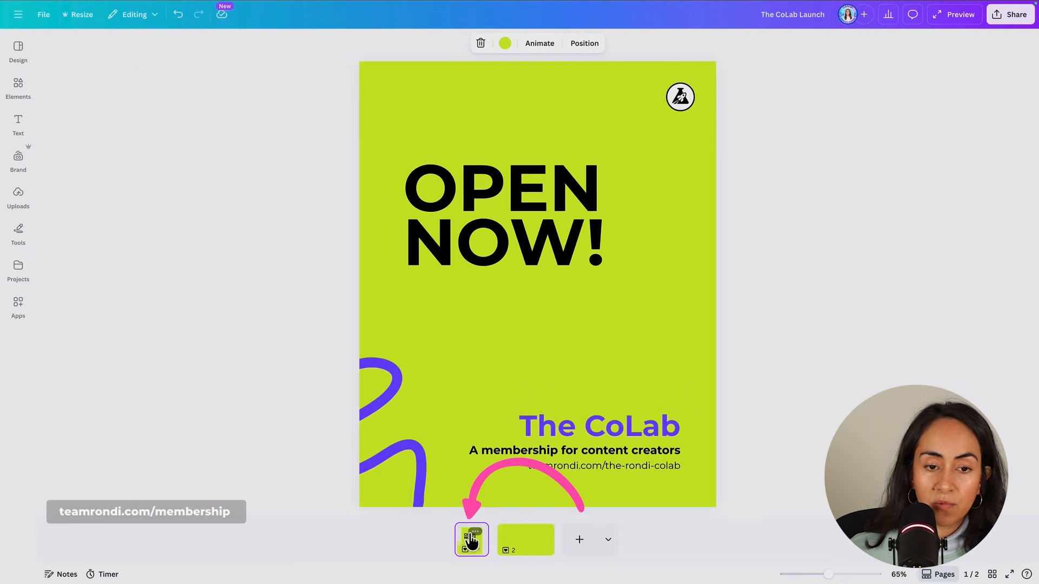
pyautogui.click(515, 538)
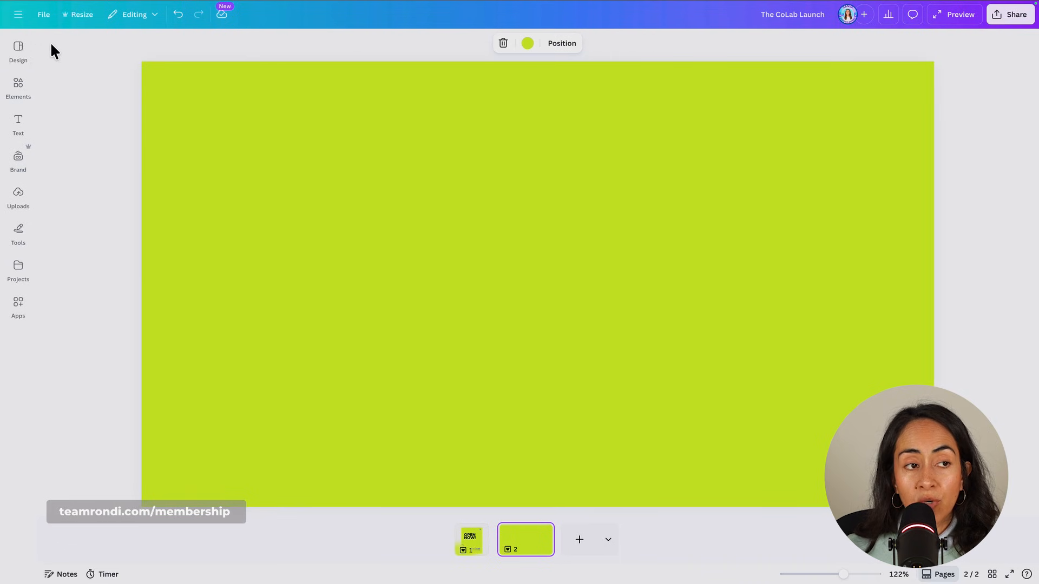
pyautogui.click(18, 50)
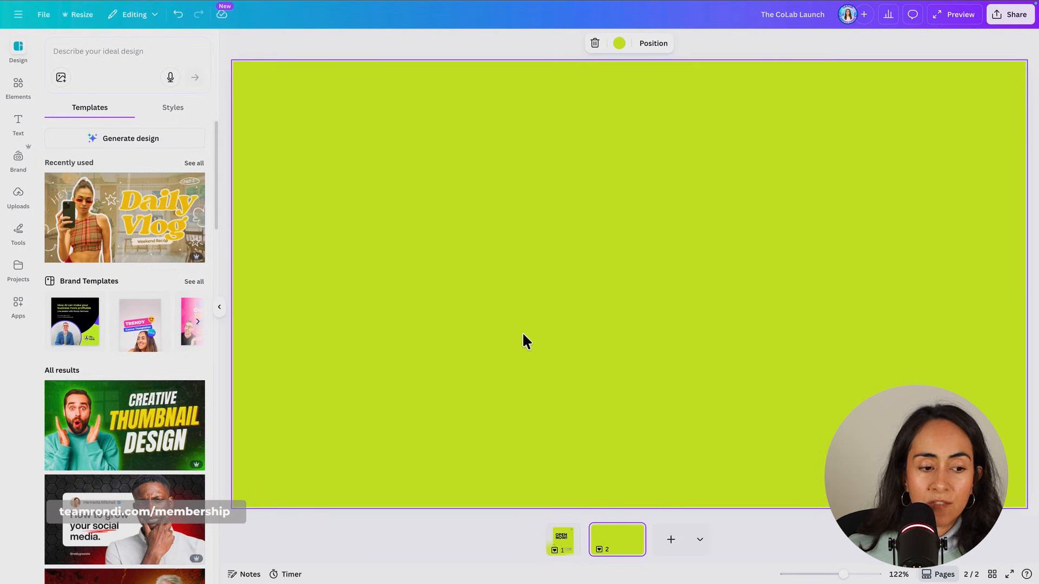
pyautogui.scroll(-3, 148, 355)
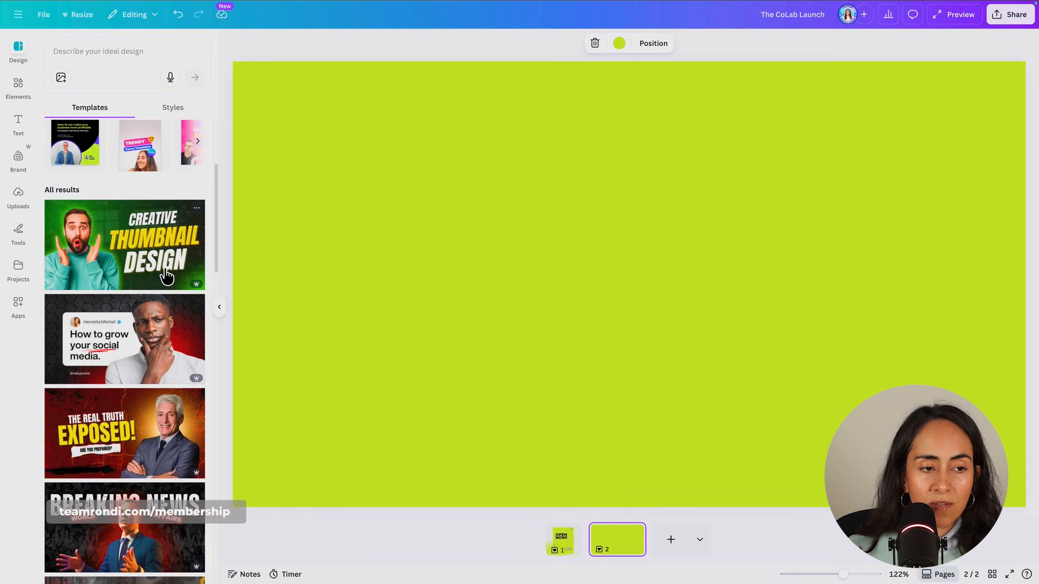
pyautogui.scroll(-8, 162, 274)
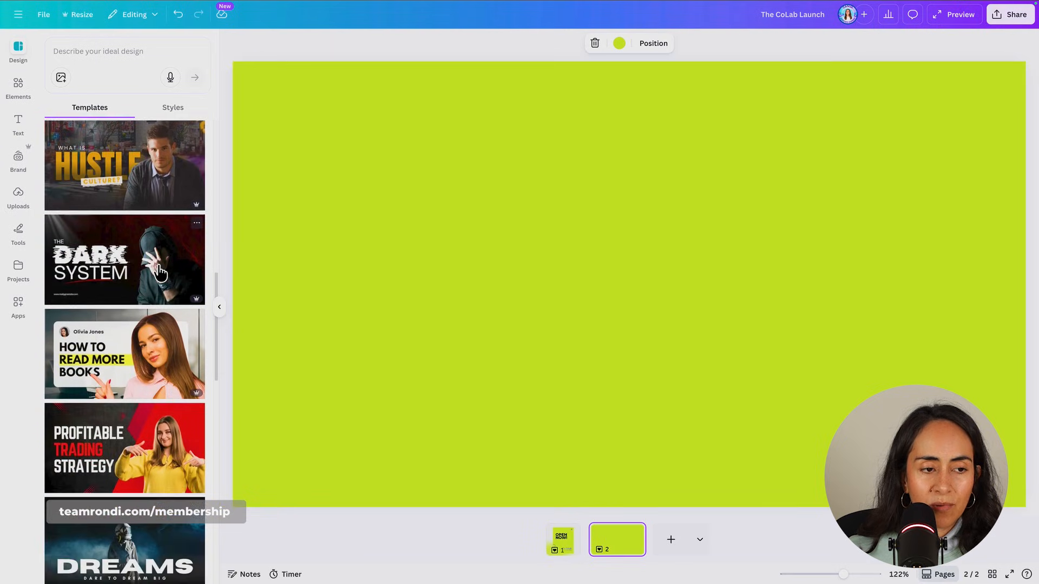
pyautogui.scroll(-2, 160, 274)
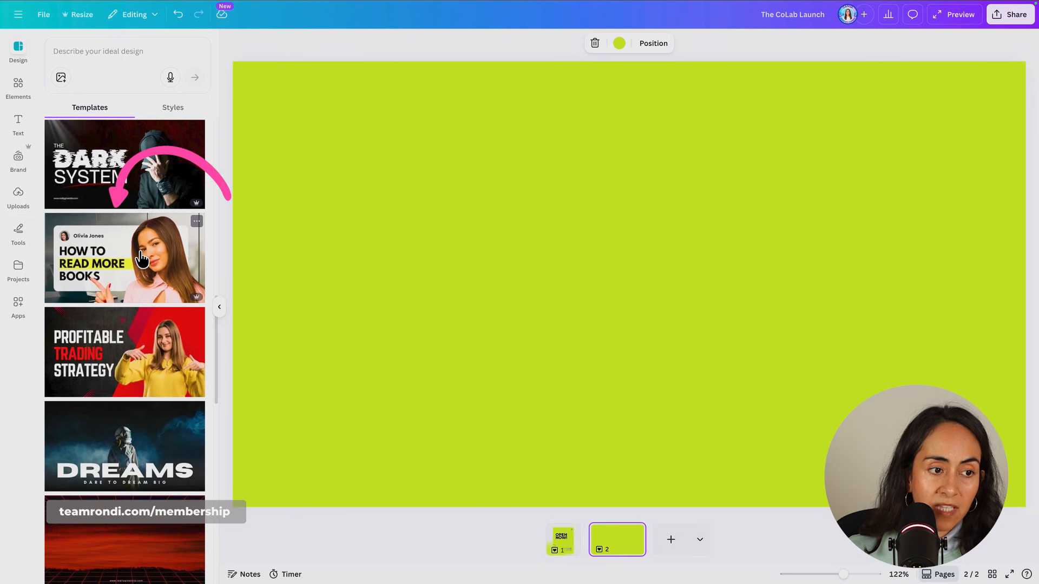
pyautogui.click(138, 250)
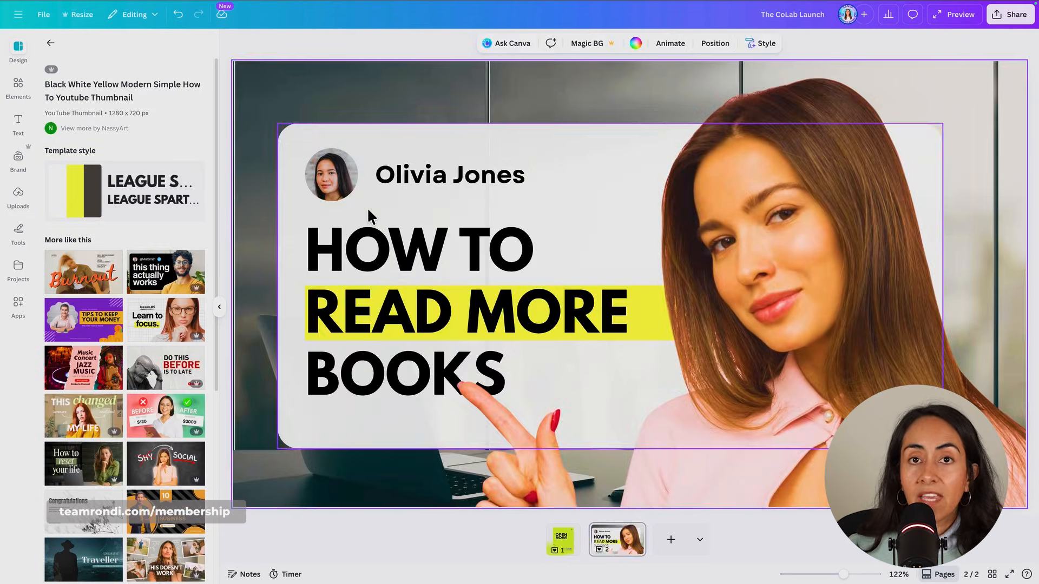
# - Apply the CoLab Main Colors palette from the brand styles to the thumbnail page
pyautogui.click(52, 43)
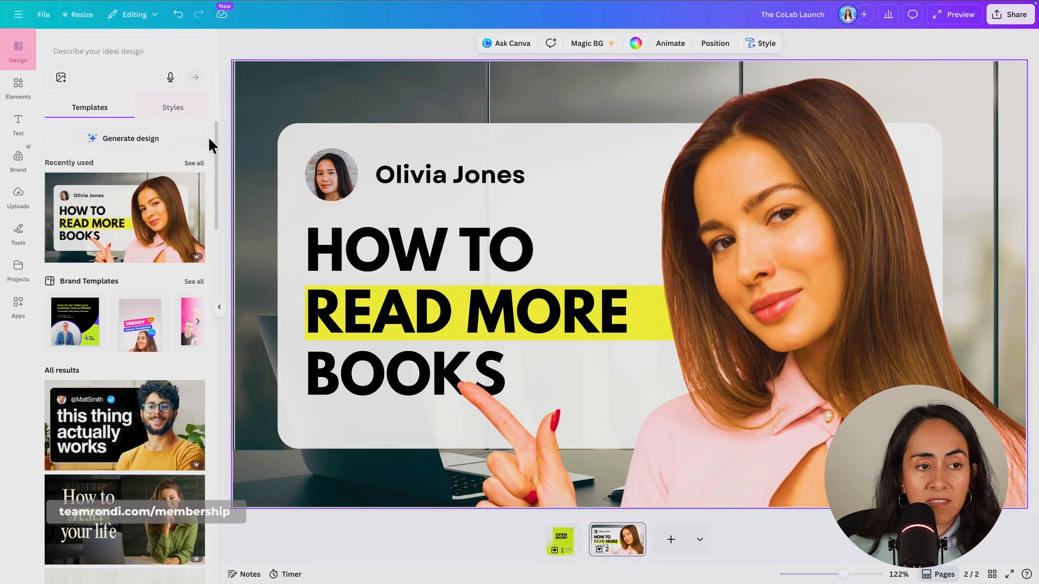
pyautogui.click(173, 107)
pyautogui.click(144, 187)
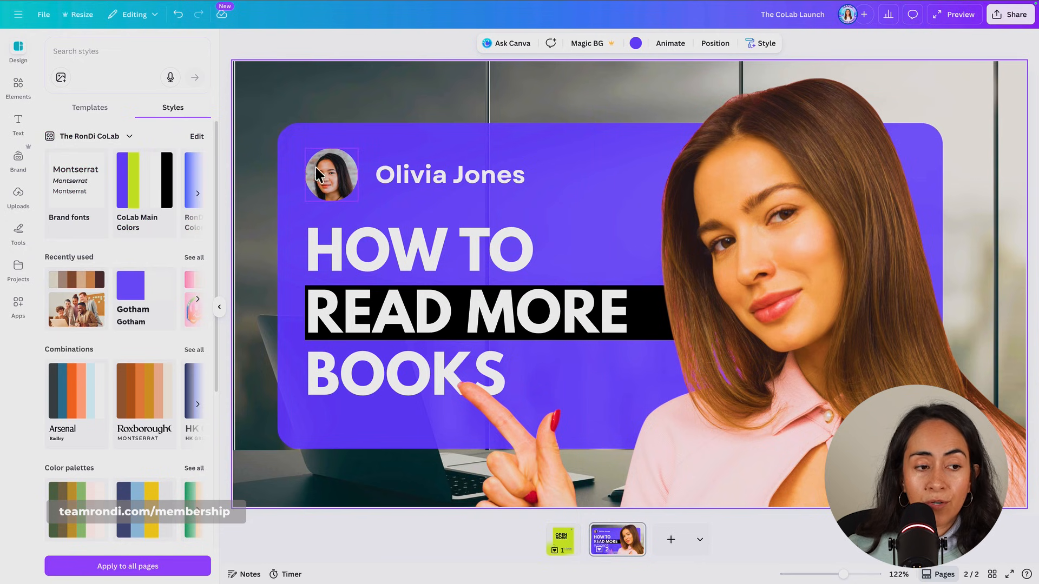
# - Add the uploaded cutout portrait with the blue hat and heart sunglasses to the thumbnail, and replace the "READ MORE" text with "CREATE"
pyautogui.click(18, 197)
pyautogui.scroll(-10, 125, 324)
pyautogui.click(104, 366)
pyautogui.moveTo(658, 115); pyautogui.dragTo(659, 237)
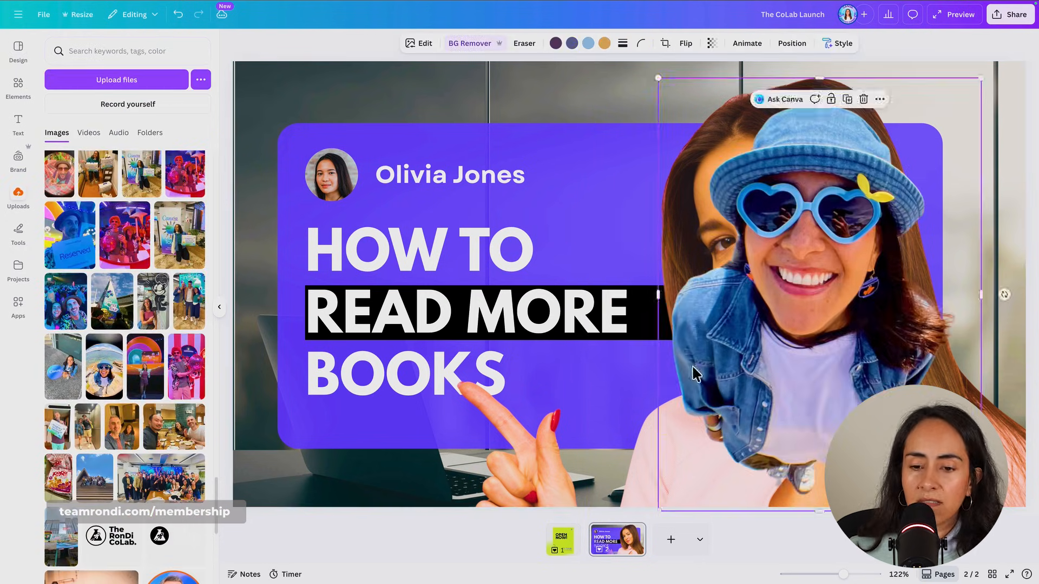
pyautogui.doubleClick(433, 313)
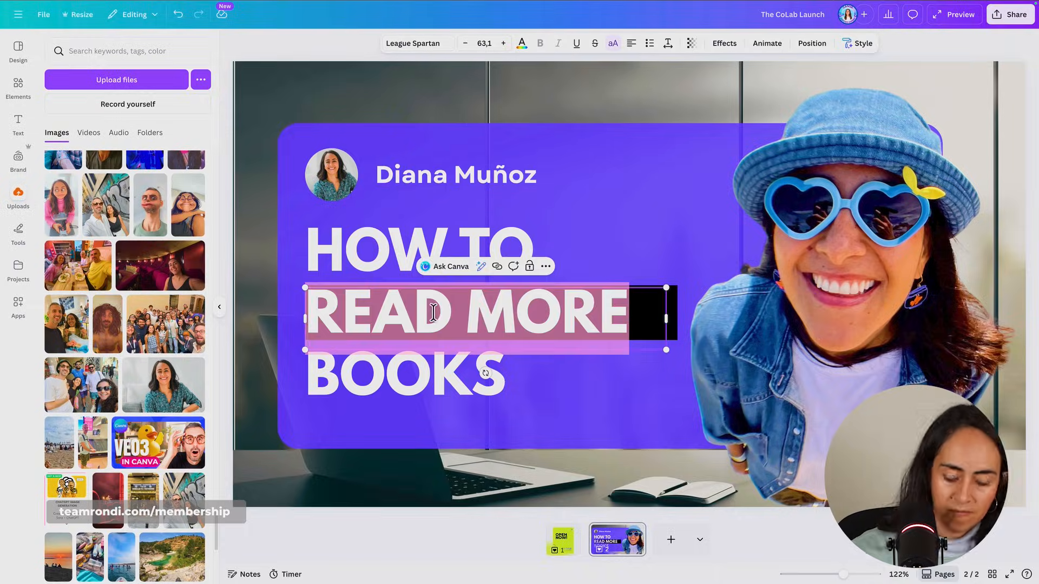
pyautogui.write('CREATE')
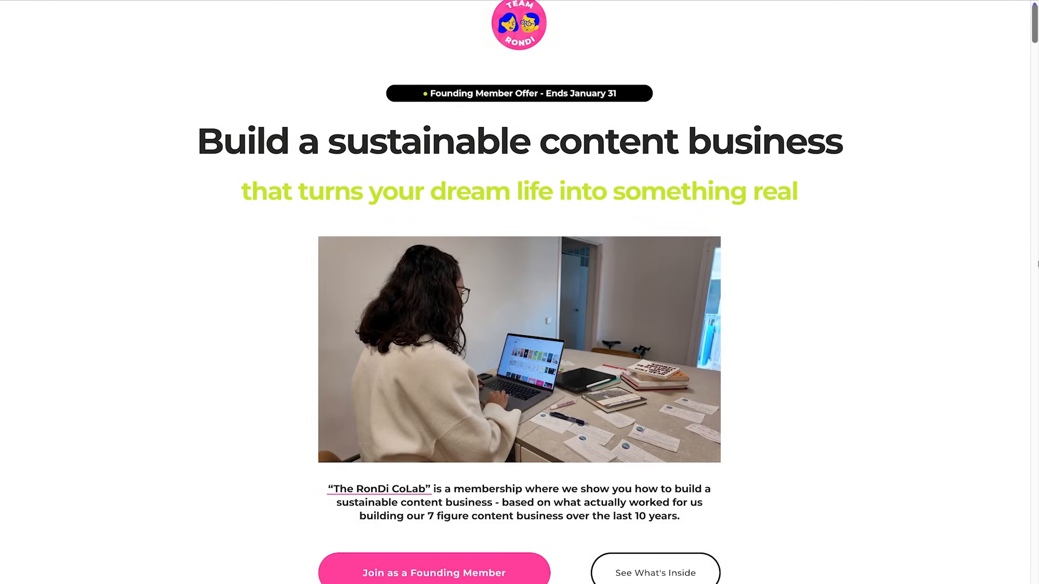
# - Review The RonDi CoLab membership web page from the founding member offer down to the "Inside the CoLab" section
pyautogui.scroll(-5, 1038, 264)
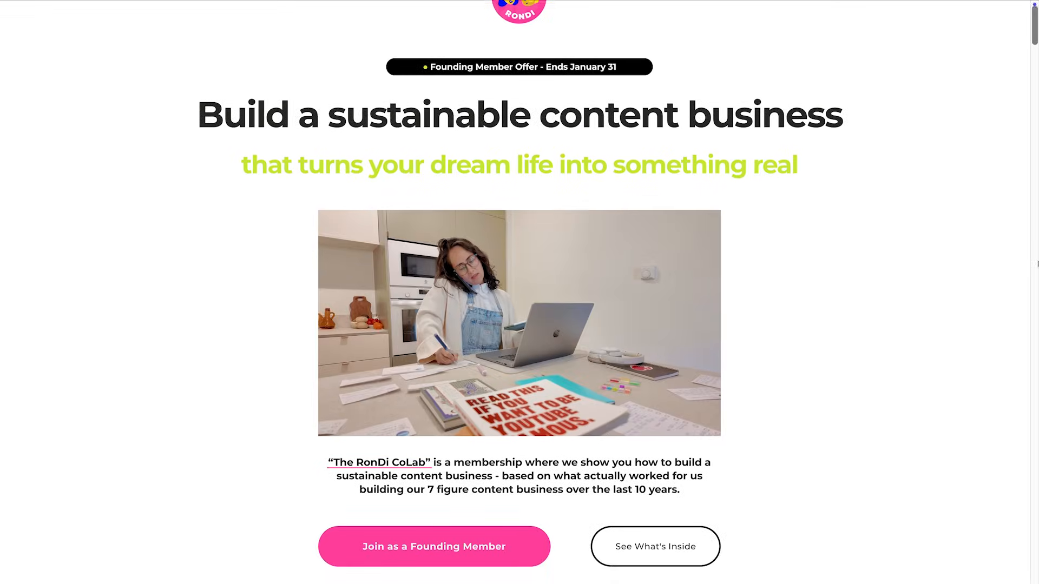
pyautogui.scroll(-14, 1038, 264)
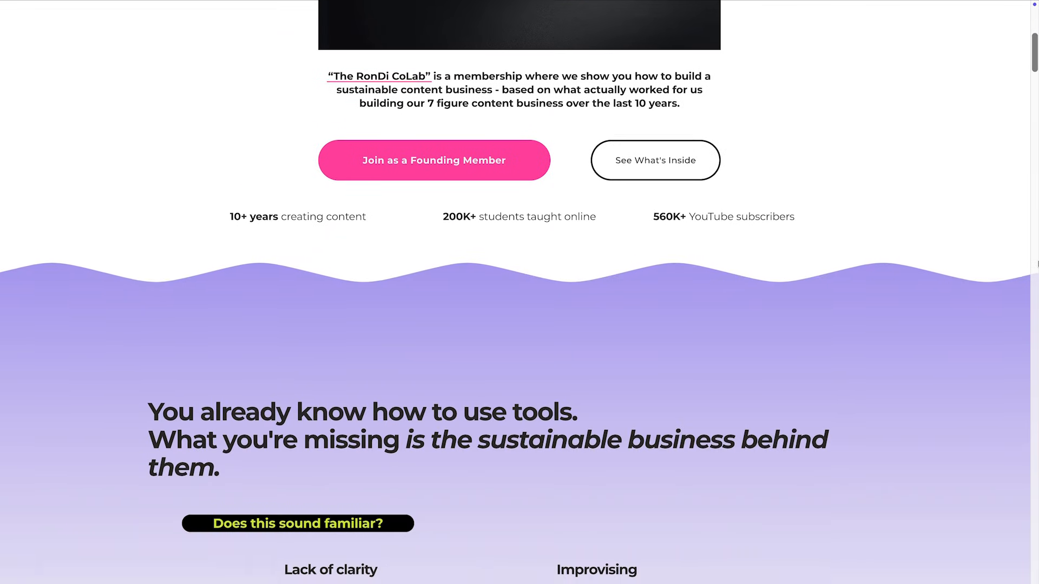
pyautogui.scroll(-8, 1038, 264)
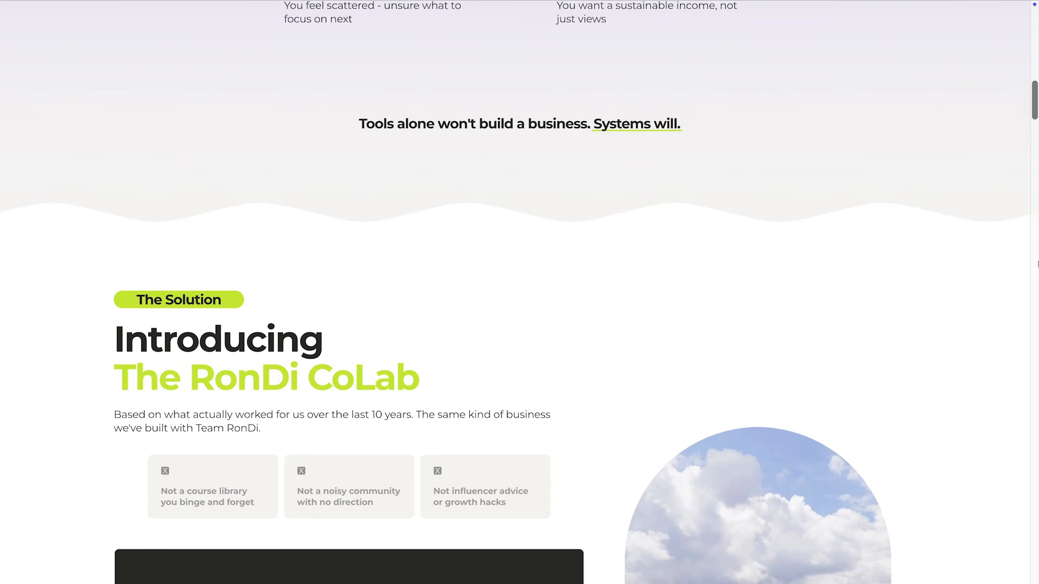
pyautogui.scroll(-8, 1038, 264)
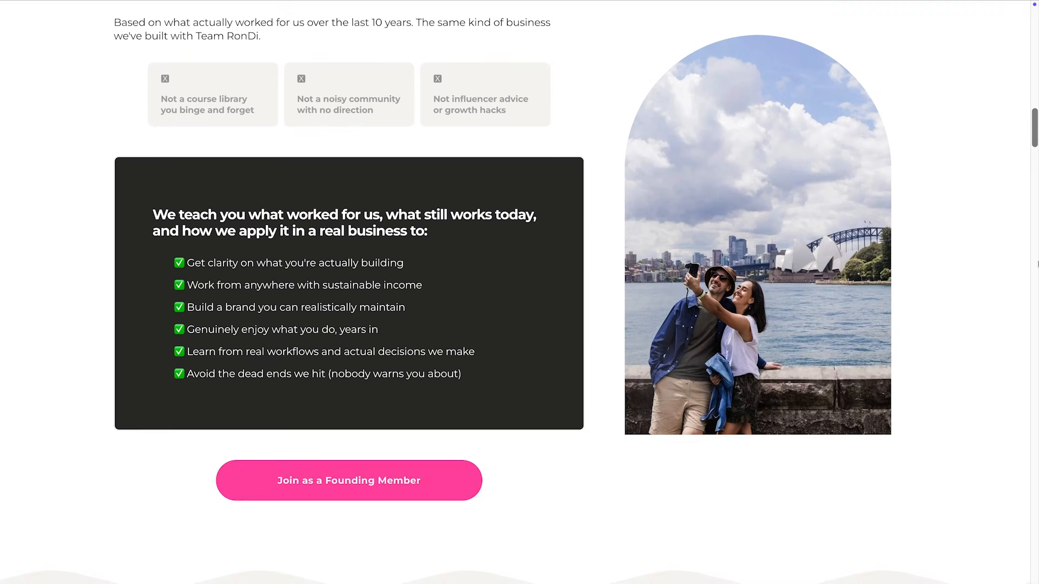
pyautogui.scroll(-18, 1038, 264)
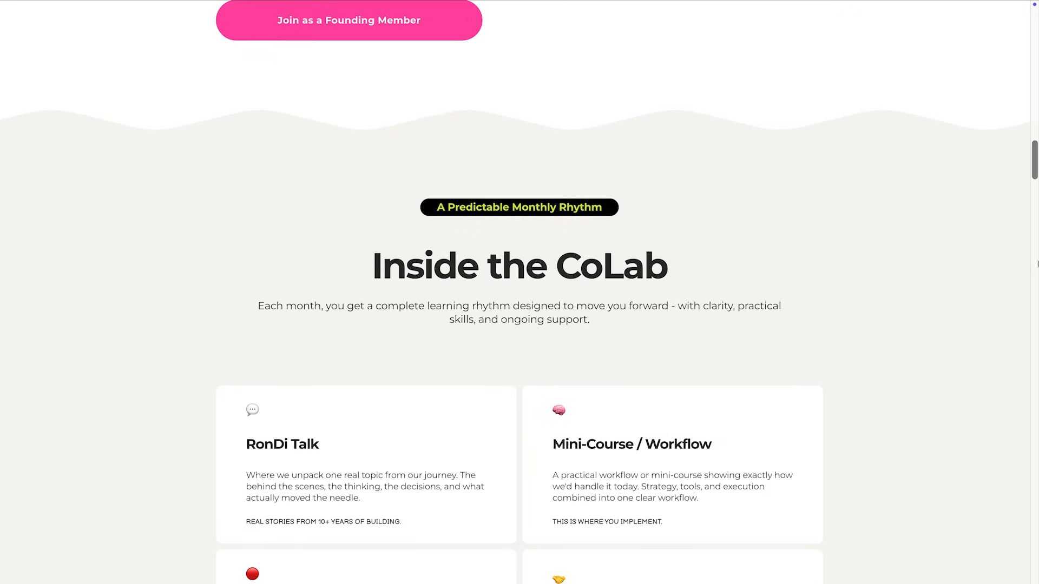
# - Review the membership web page below the "Inside the CoLab" section, including the "Is this for you?" section
pyautogui.scroll(-18, 1037, 264)
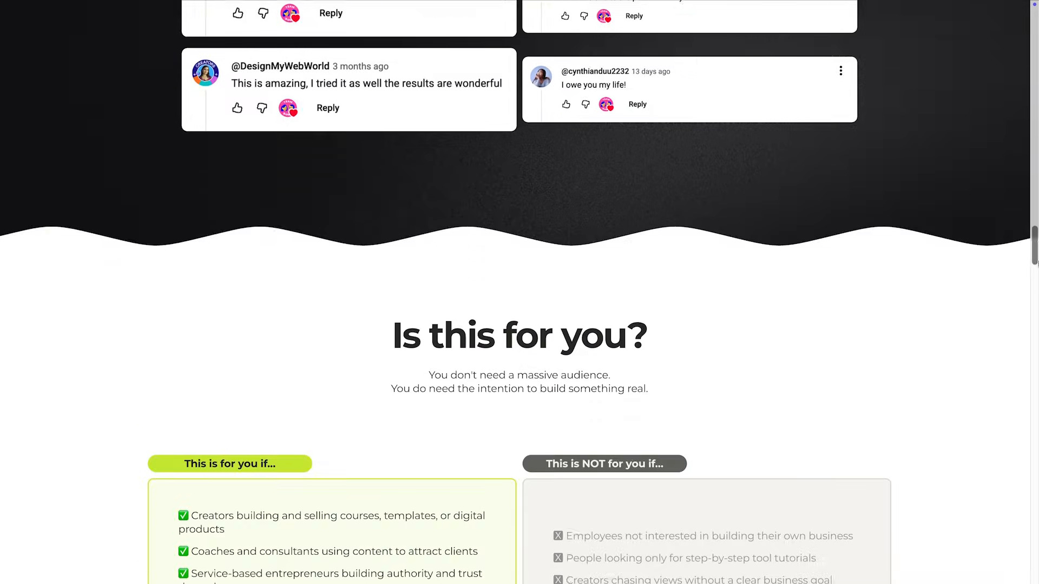
pyautogui.scroll(-5, 1037, 264)
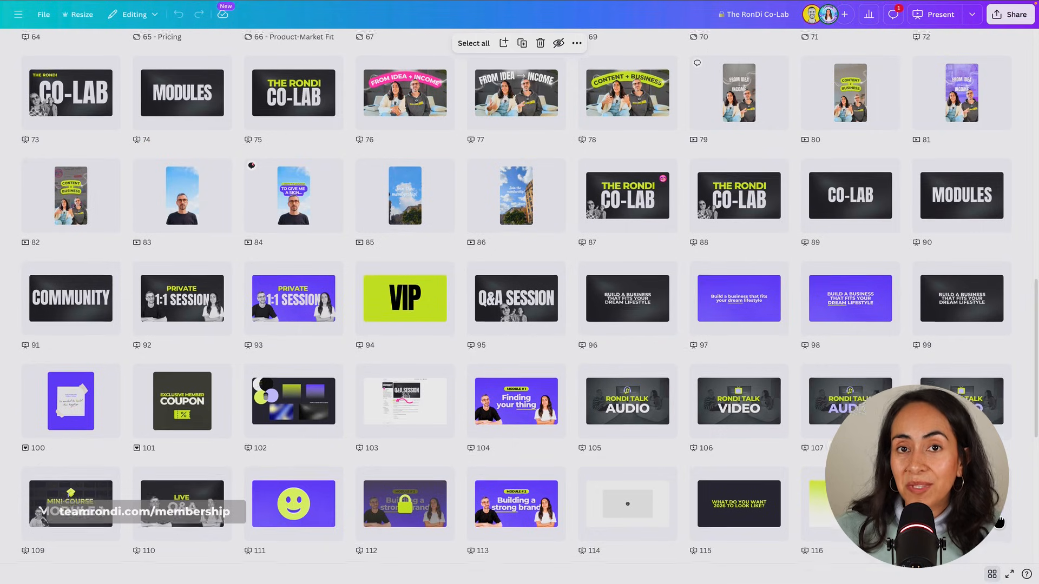
# - Look through the page grid of The RonDi Co-Lab design in Canva down to its last pages, and close grid view
pyautogui.scroll(-5, 999, 523)
pyautogui.scroll(-2, 998, 522)
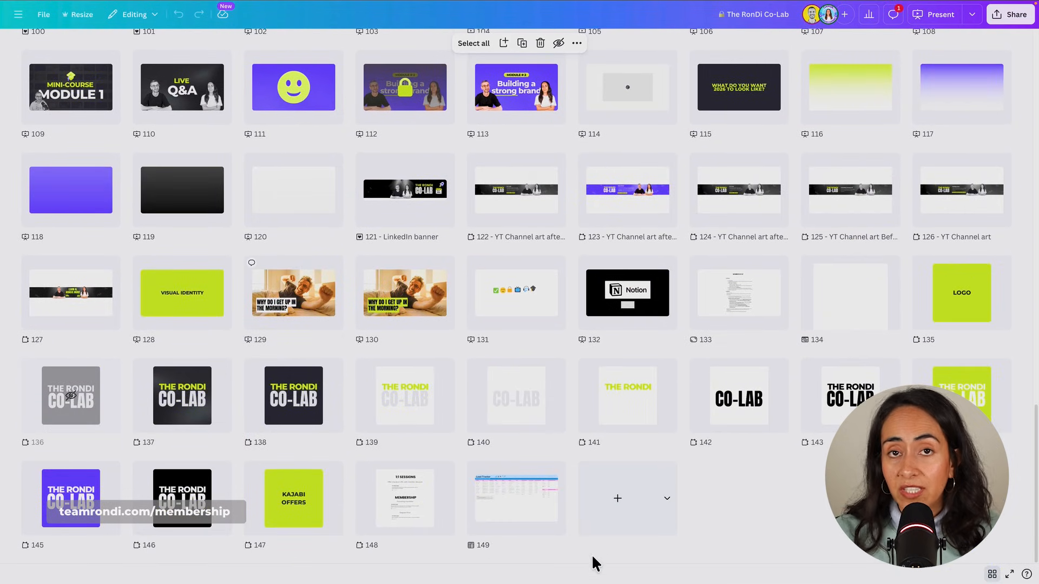
pyautogui.scroll(6, 513, 296)
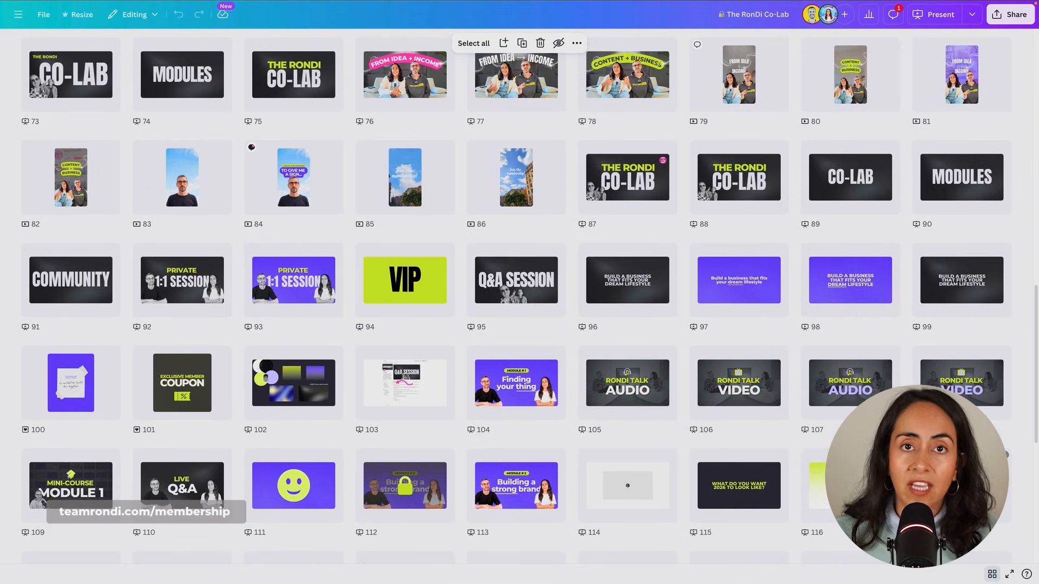
pyautogui.scroll(2, 998, 533)
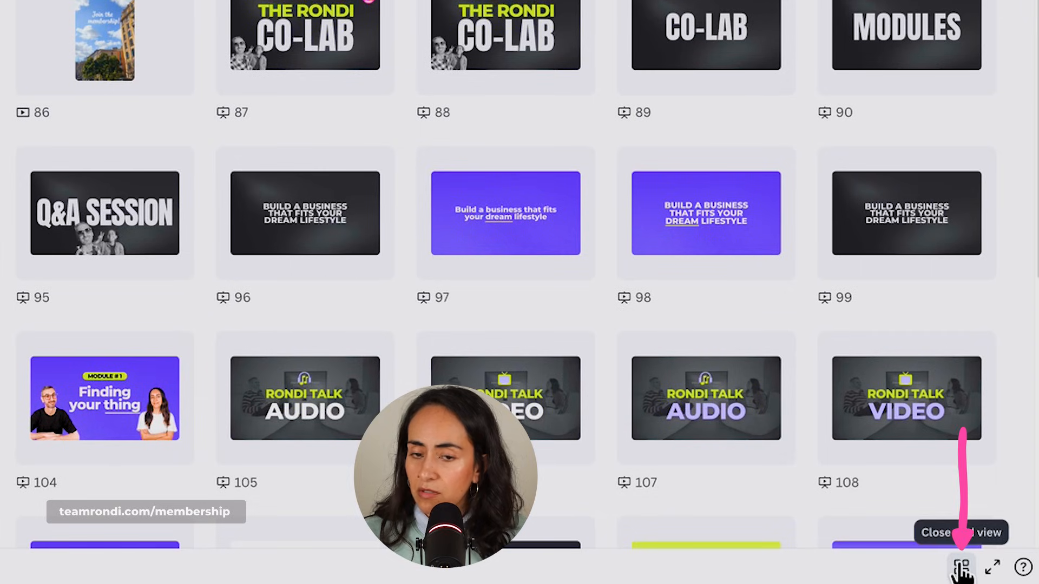
pyautogui.click(962, 568)
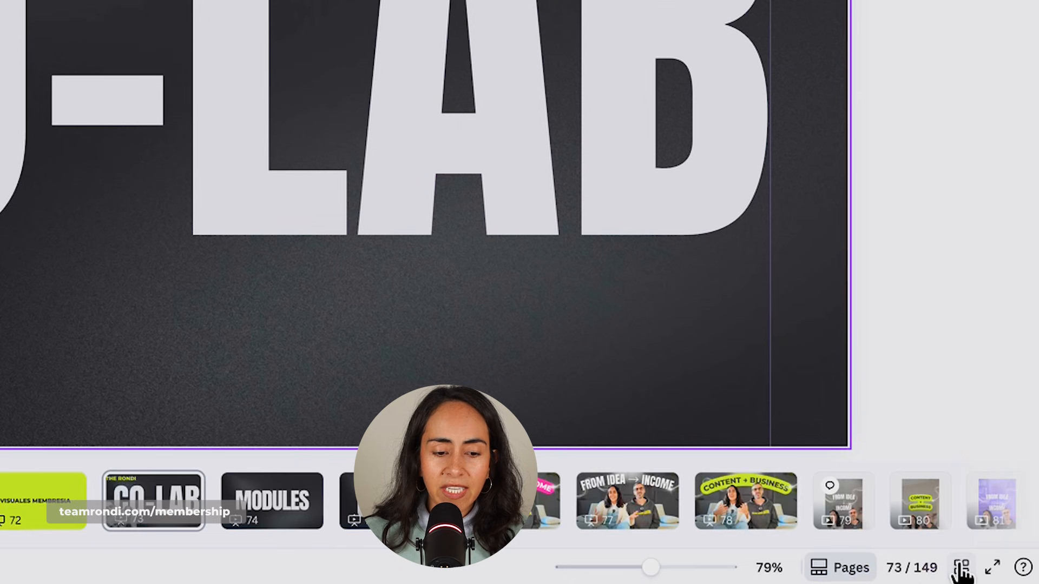
# - Go to page 125 of The RonDi Co-Lab design and copy the link to that page
pyautogui.click(896, 569)
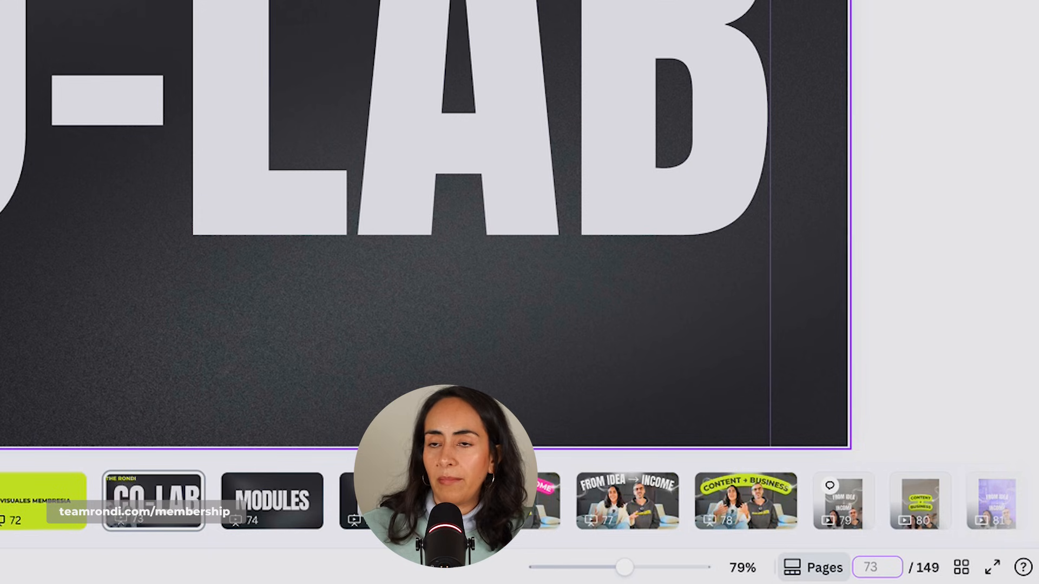
pyautogui.write('125')
pyautogui.press('Return')
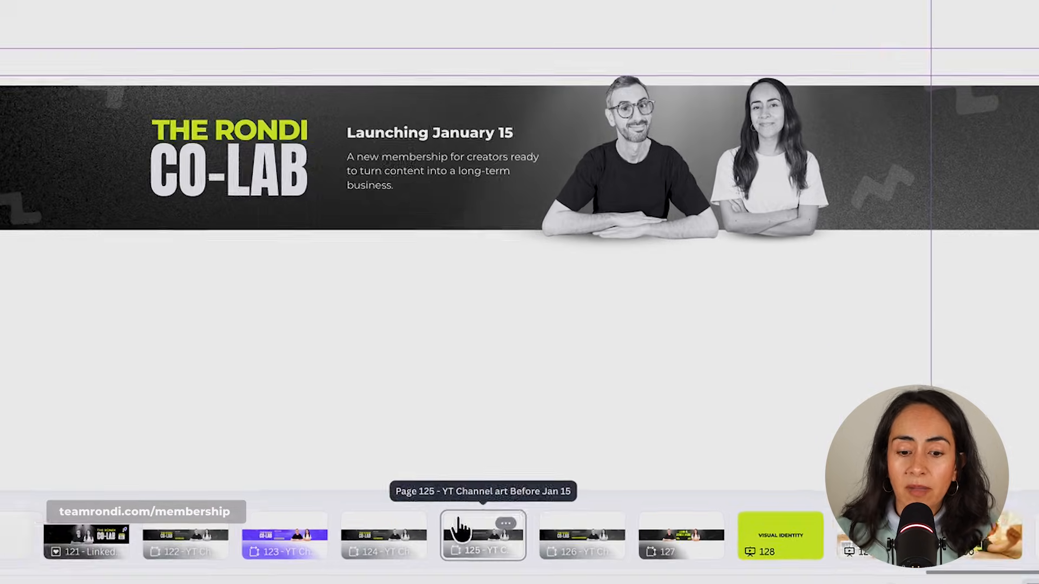
pyautogui.rightClick(526, 527)
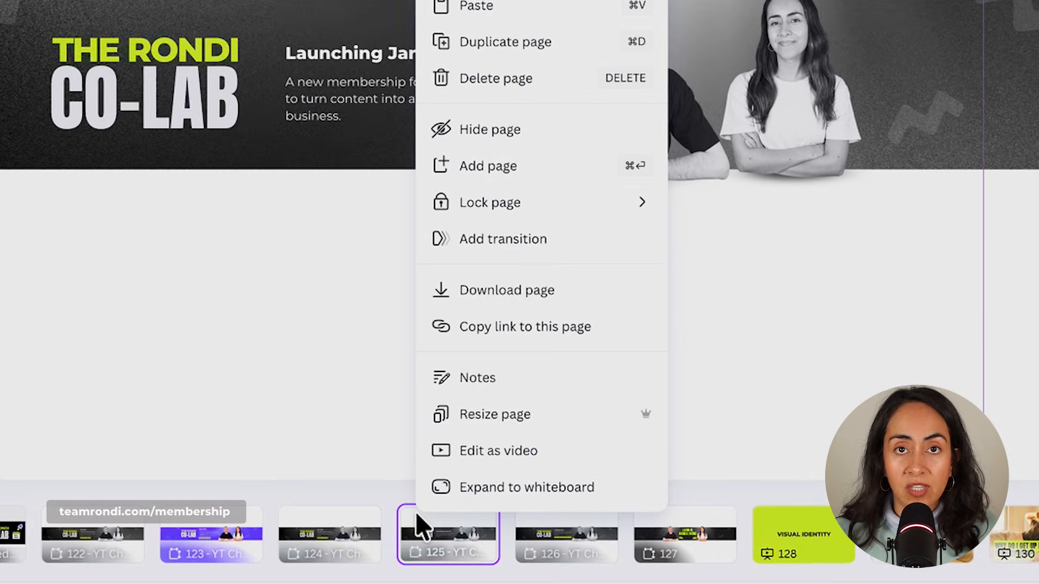
pyautogui.click(608, 328)
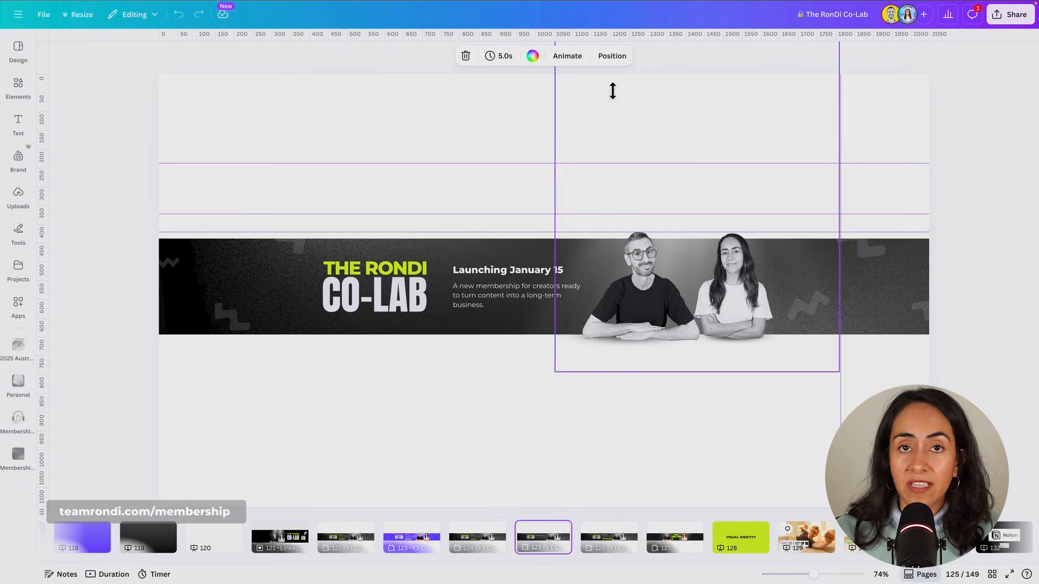
# - Return to The CoLab Launch design and auto-adjust the cutout portrait with the blue hat on the page 2 thumbnail
pyautogui.click(331, 21)
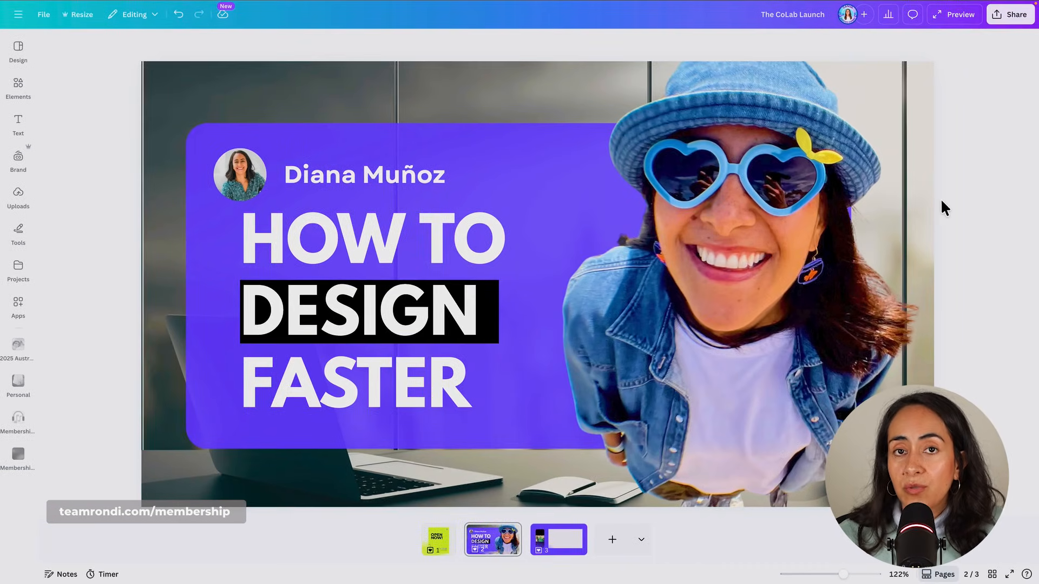
pyautogui.moveTo(839, 576); pyautogui.dragTo(834, 575)
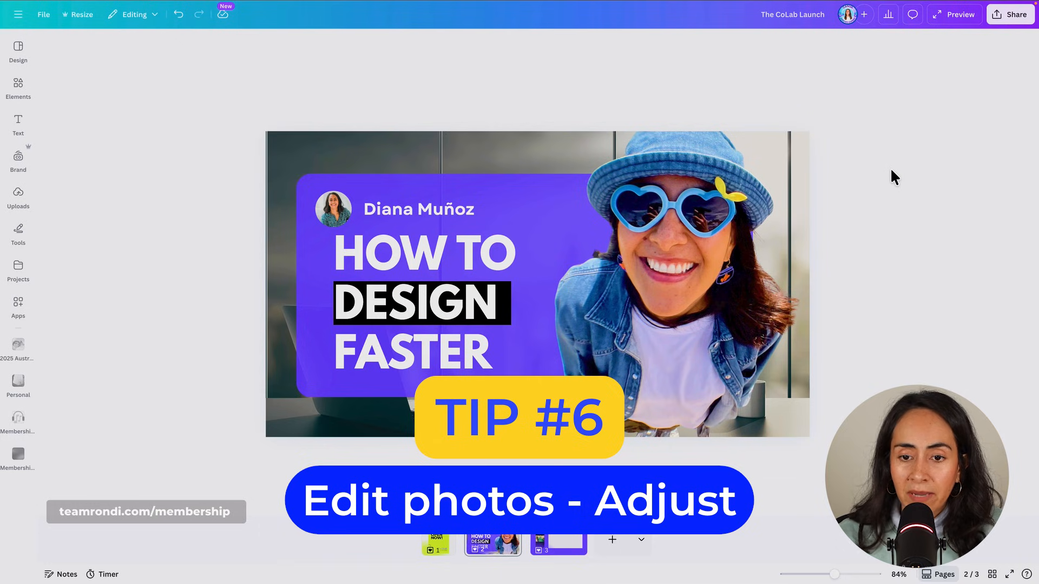
pyautogui.click(683, 185)
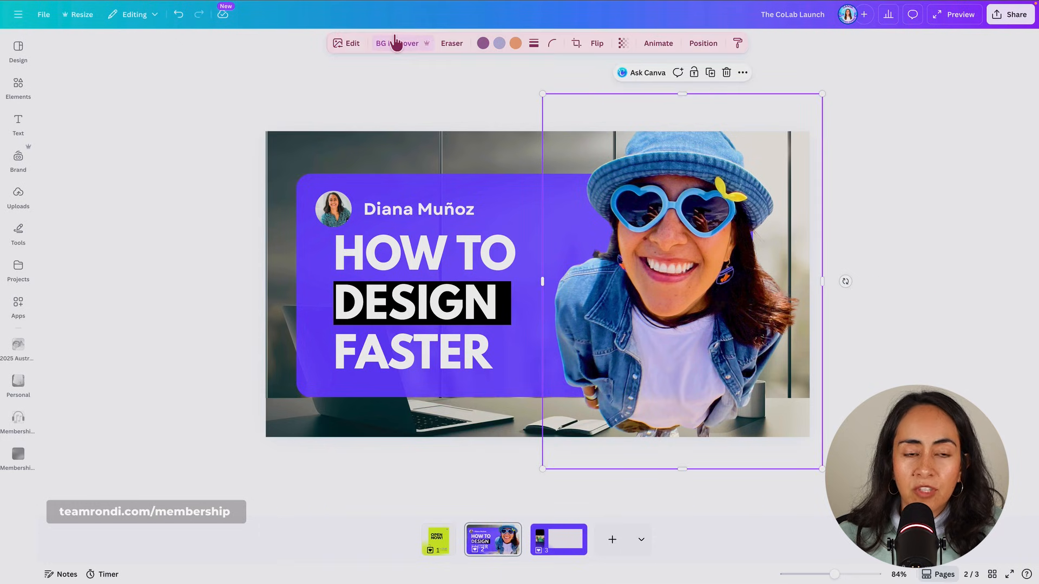
pyautogui.click(353, 48)
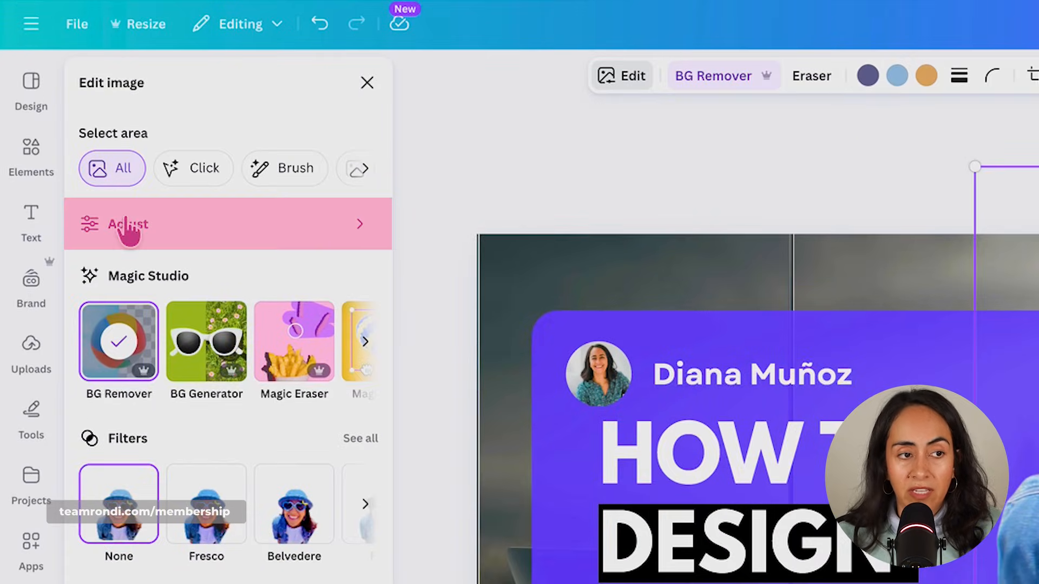
pyautogui.click(129, 227)
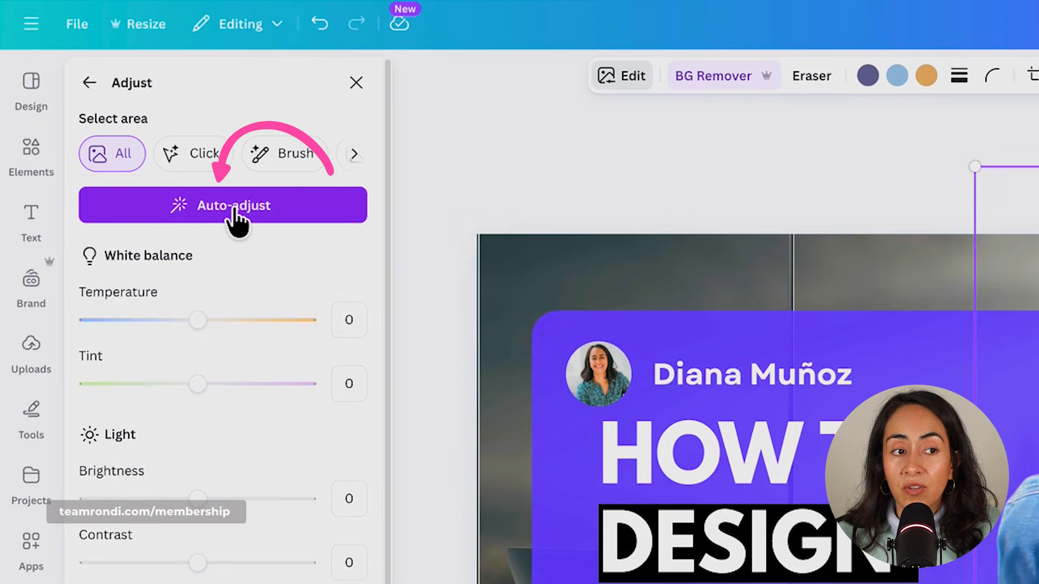
pyautogui.click(293, 204)
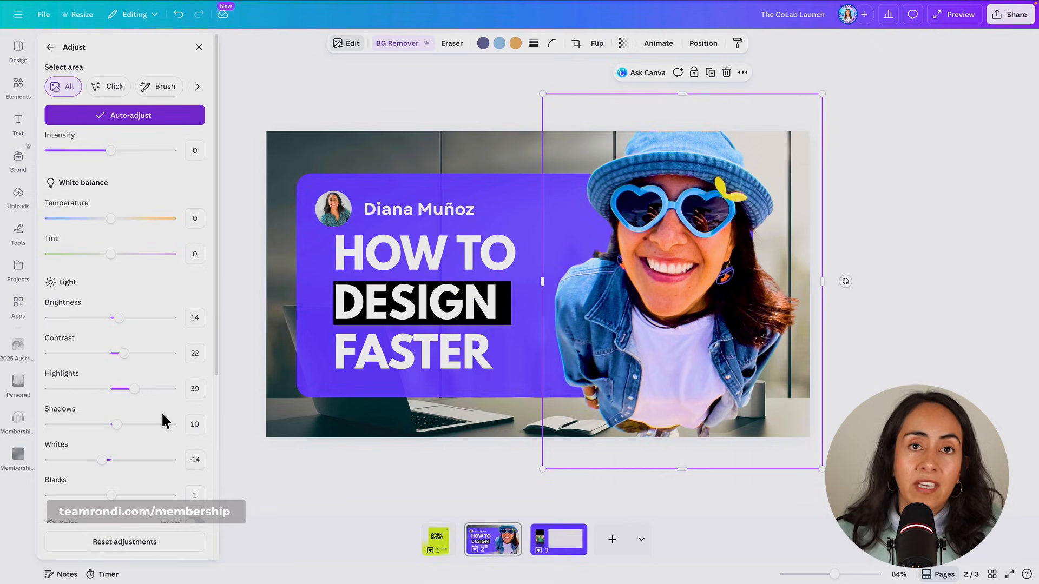
# - Set the vibrance of the cutout portrait to 30 in its image adjustments
pyautogui.scroll(-3, 162, 417)
pyautogui.moveTo(125, 407); pyautogui.dragTo(130, 409)
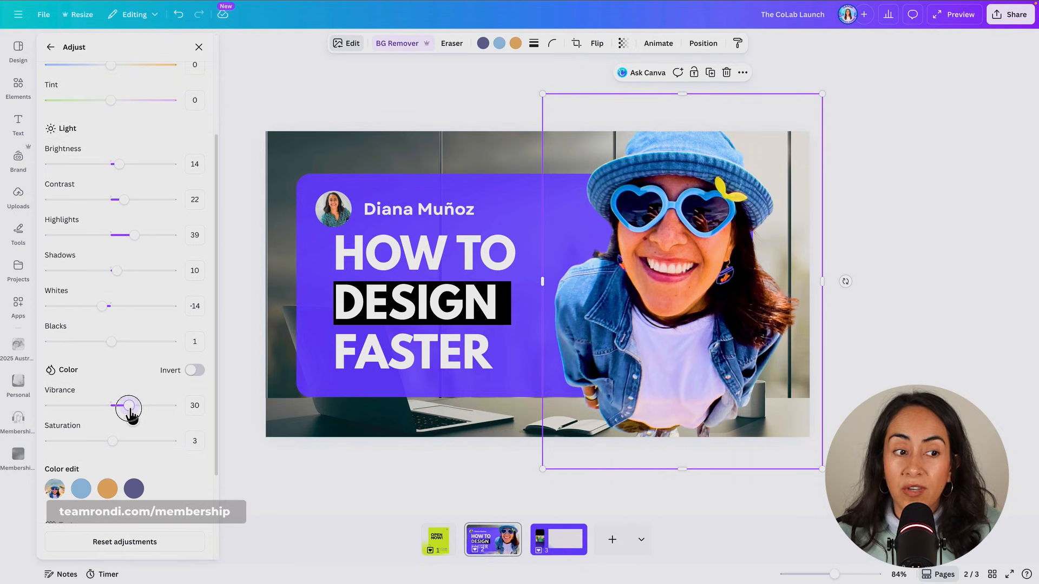
pyautogui.scroll(3, 120, 416)
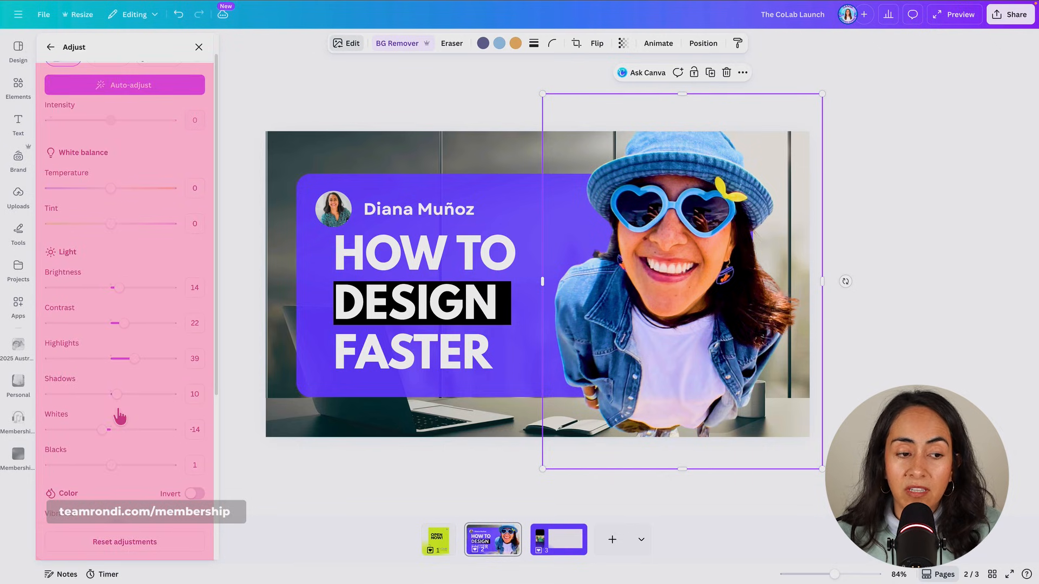
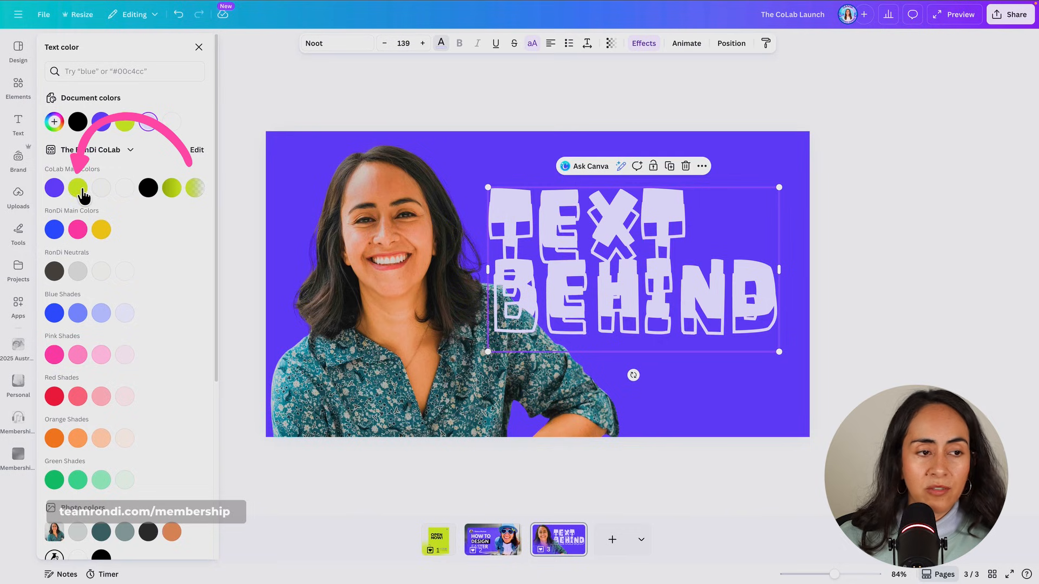
# - Color the outlined "TEXT BEHIND" text lime green from the CoLab Main Colors and reposition the layered text across the portrait on page 3
pyautogui.click(78, 189)
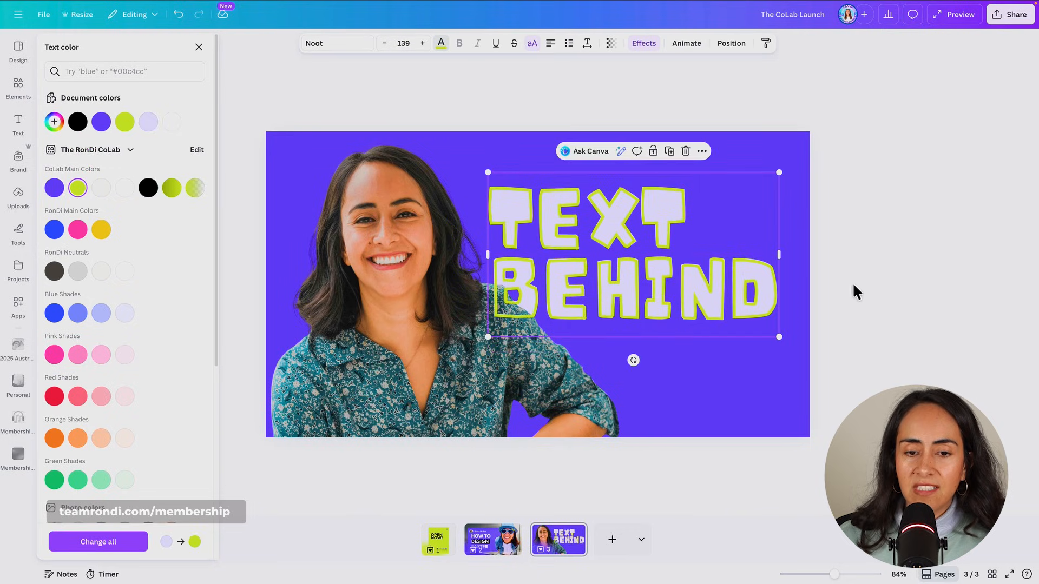
pyautogui.click(790, 293)
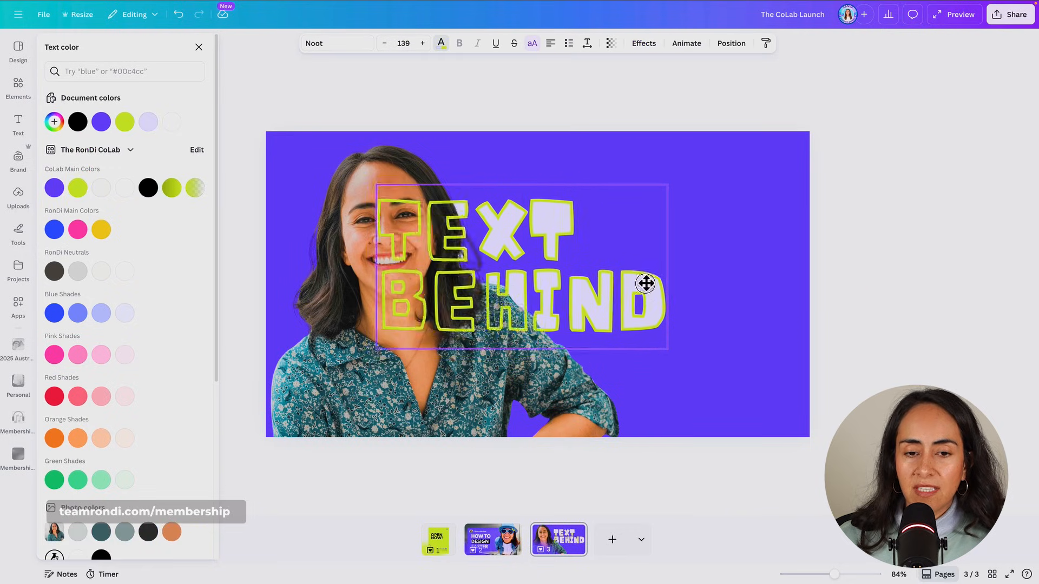
pyautogui.moveTo(599, 229); pyautogui.dragTo(580, 225)
pyautogui.moveTo(598, 290); pyautogui.dragTo(726, 305)
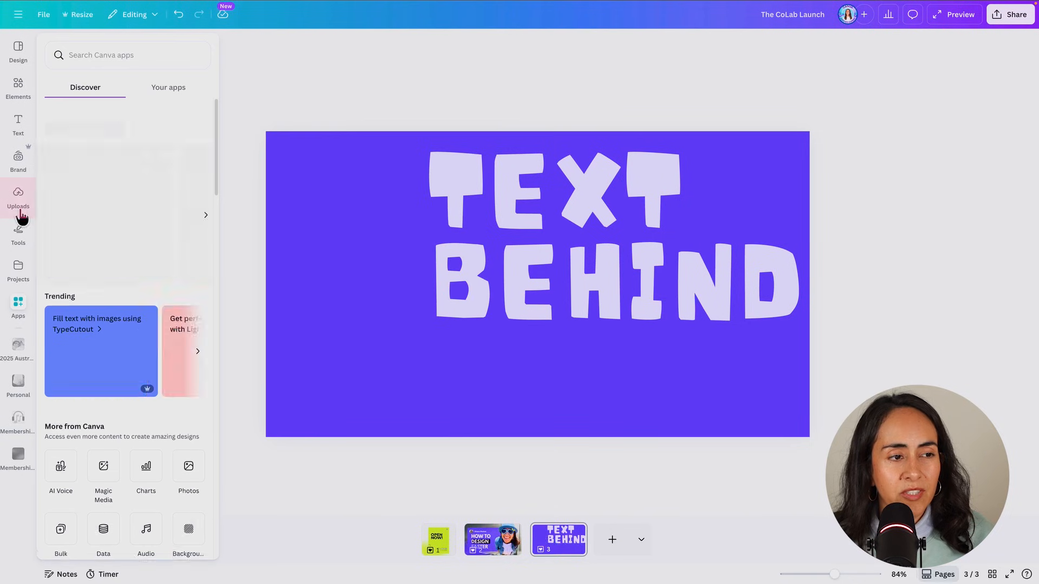
# - Add the 13.1-second clip of the woman in the green sweater from the uploaded videos to the "TEXT BEHIND" page
pyautogui.click(18, 195)
pyautogui.scroll(-5, 194, 339)
pyautogui.scroll(-10, 193, 339)
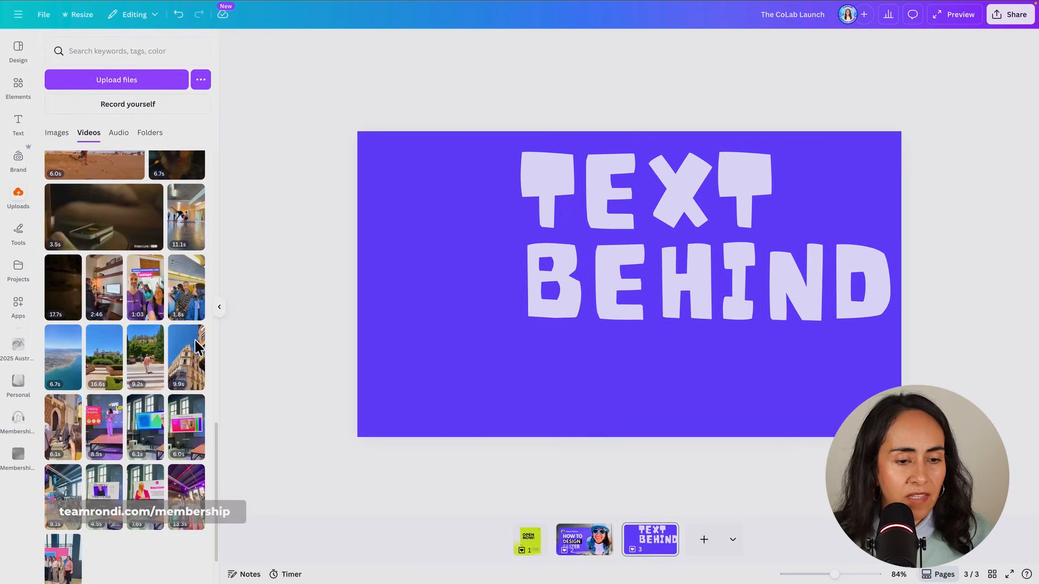
pyautogui.scroll(-5, 168, 464)
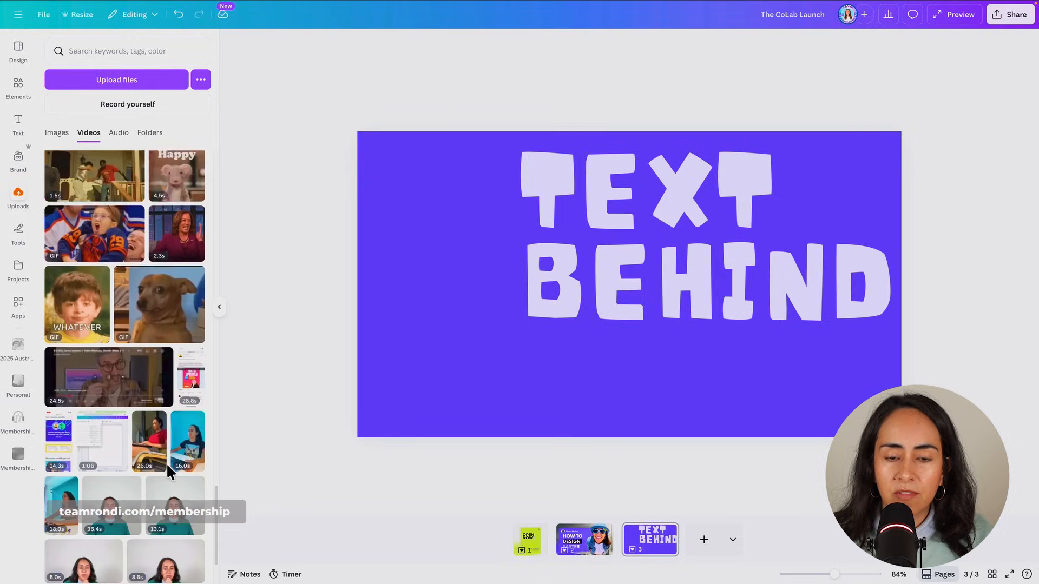
pyautogui.click(165, 415)
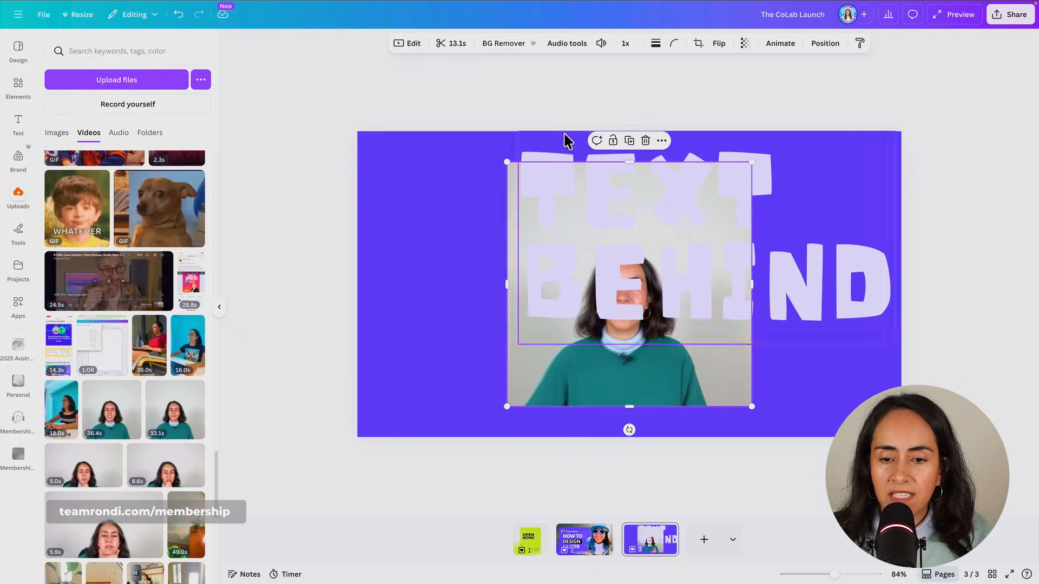
# - Remove the background from the added video clip, then enlarge it and place it at the page's lower-left edge
pyautogui.click(601, 46)
pyautogui.click(219, 307)
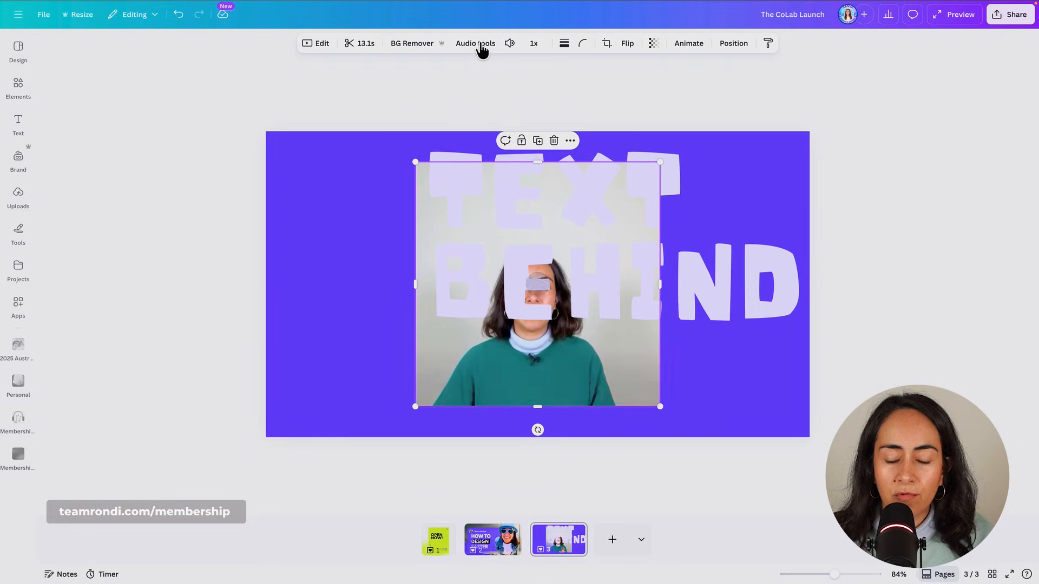
pyautogui.click(412, 44)
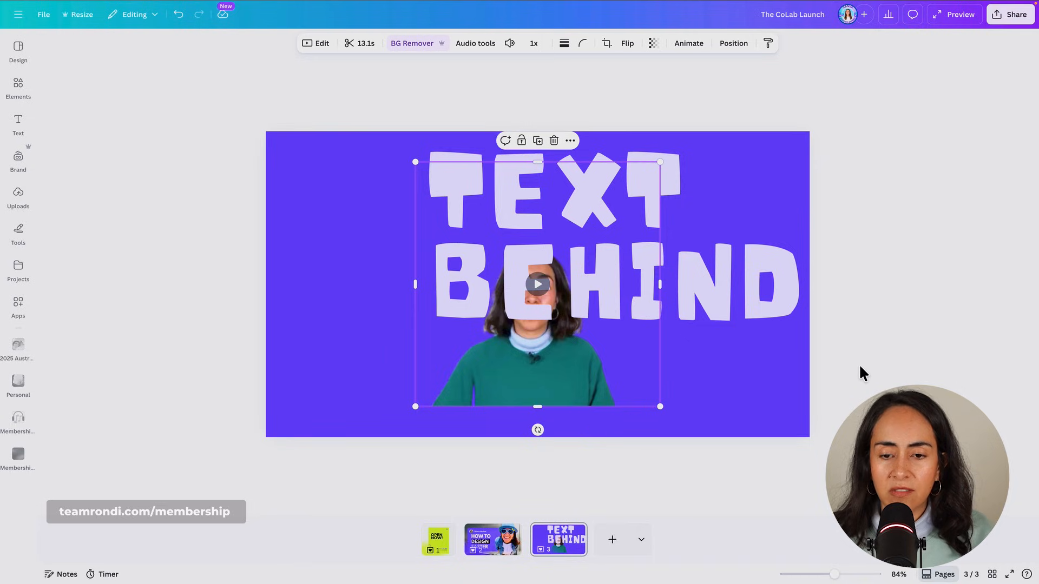
pyautogui.moveTo(552, 378); pyautogui.dragTo(401, 398)
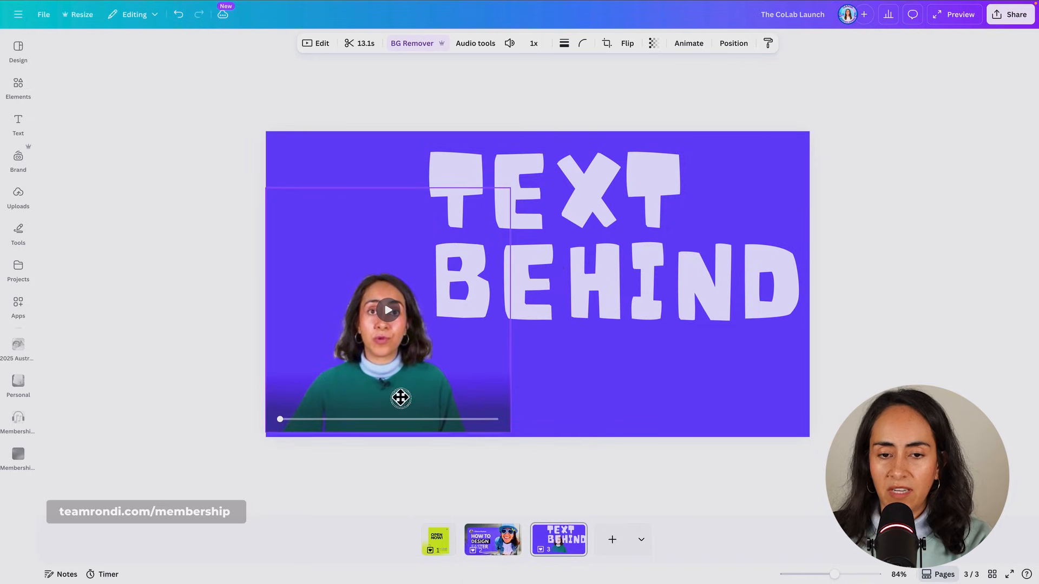
pyautogui.moveTo(509, 189); pyautogui.dragTo(610, 95)
# - Resize the "TEXT BEHIND" text to 165, place it beside the woman's face, and move its layer behind the video
pyautogui.click(779, 320)
pyautogui.moveTo(719, 288); pyautogui.dragTo(716, 327)
pyautogui.moveTo(424, 170); pyautogui.dragTo(457, 190)
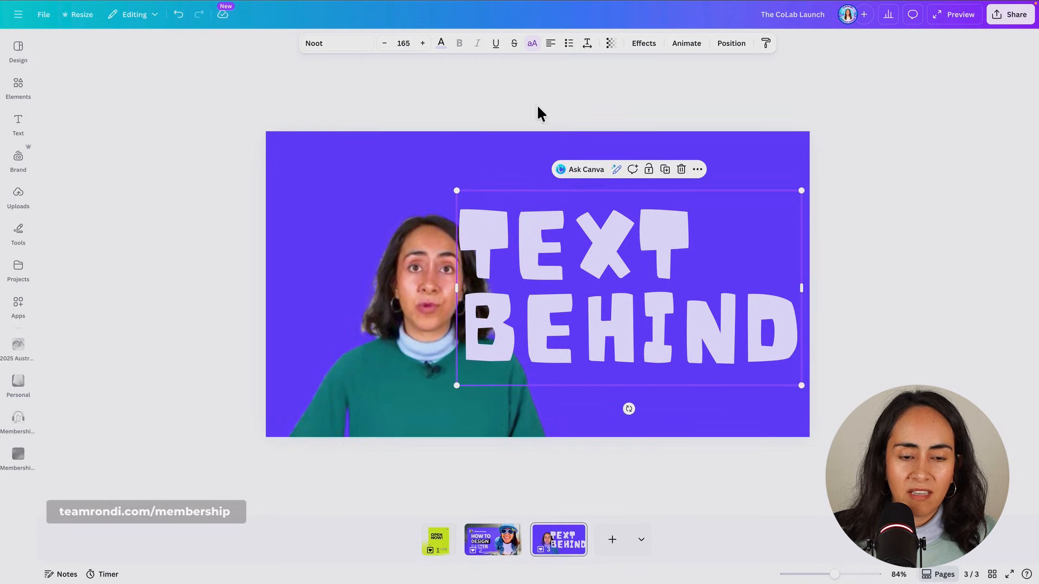
pyautogui.click(731, 44)
pyautogui.moveTo(139, 162); pyautogui.dragTo(140, 186)
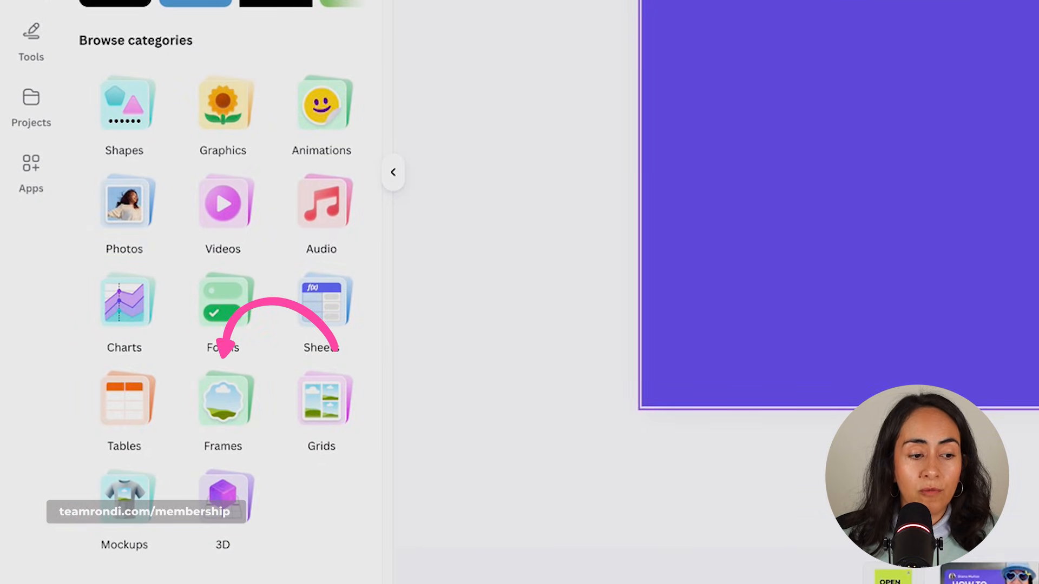
# - Add laptop, phone and tablet frames from the Devices frames to page 4 and arrange them side by side
pyautogui.click(230, 418)
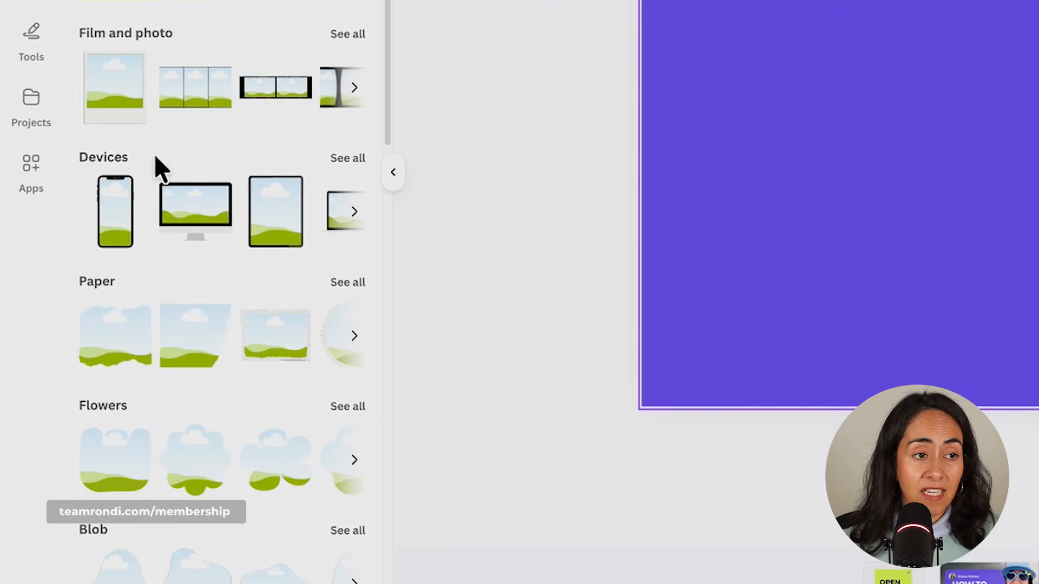
pyautogui.click(335, 162)
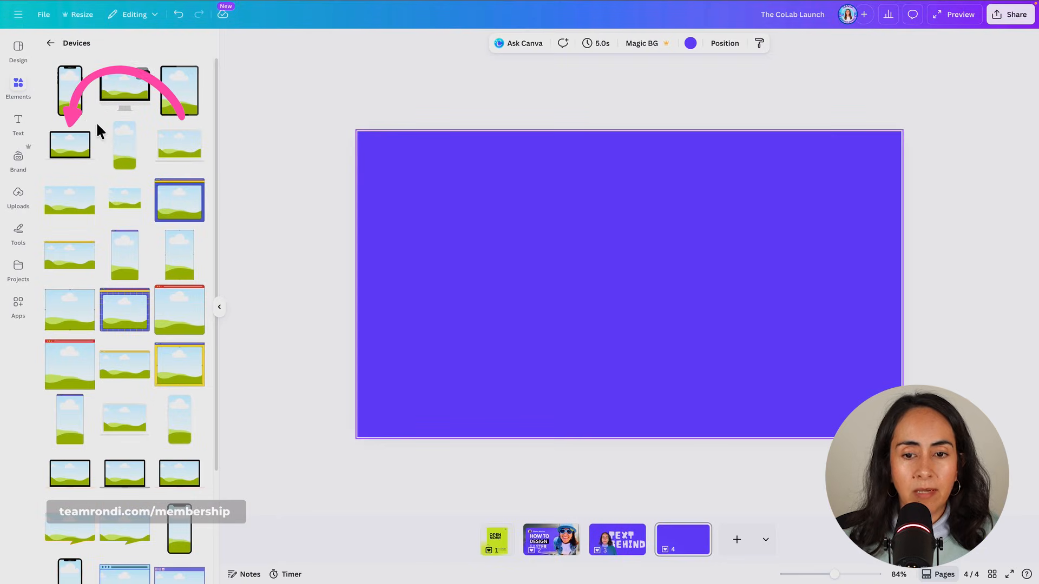
pyautogui.click(157, 249)
pyautogui.click(85, 103)
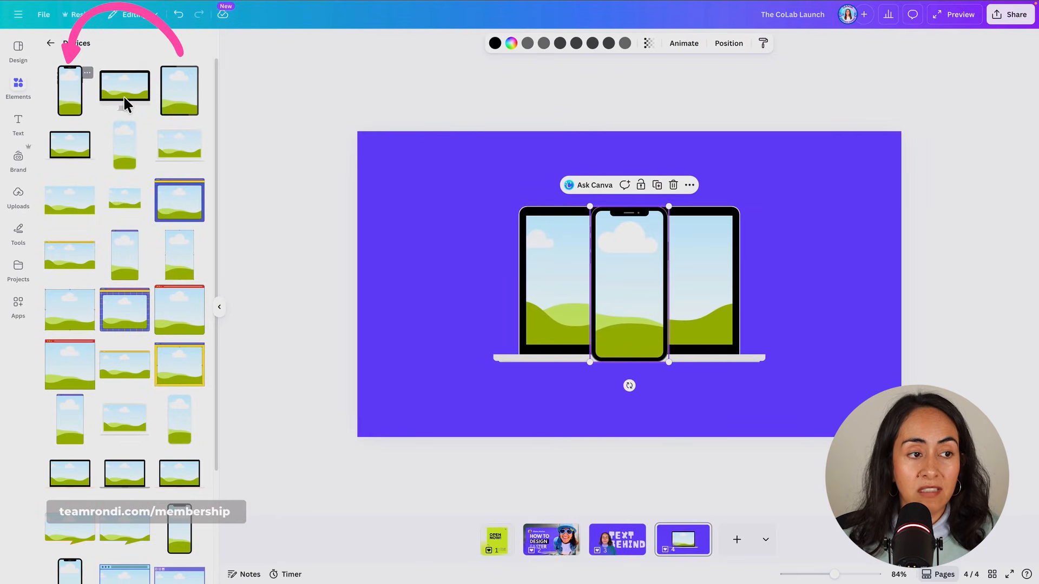
pyautogui.click(177, 103)
pyautogui.moveTo(640, 285); pyautogui.dragTo(834, 294)
# - Fill the tablet frame with the uploaded brown dog GIF
pyautogui.click(16, 203)
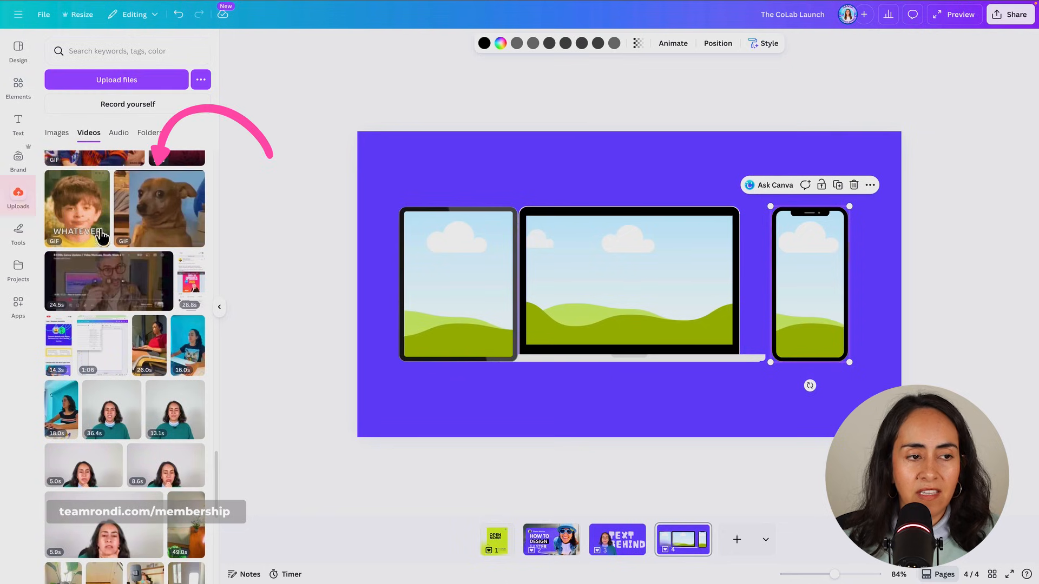
pyautogui.moveTo(189, 234); pyautogui.dragTo(436, 276)
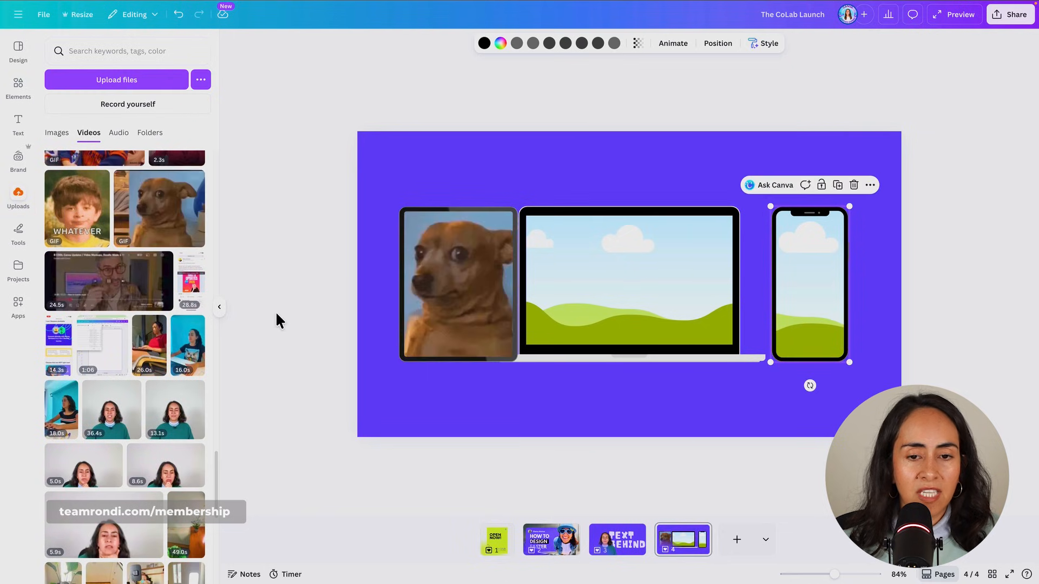
# - Fill the laptop frame with the cheering hockey fan GIF and the phone frame with the uploaded ChatGPT Image Generation graphic
pyautogui.scroll(5, 124, 336)
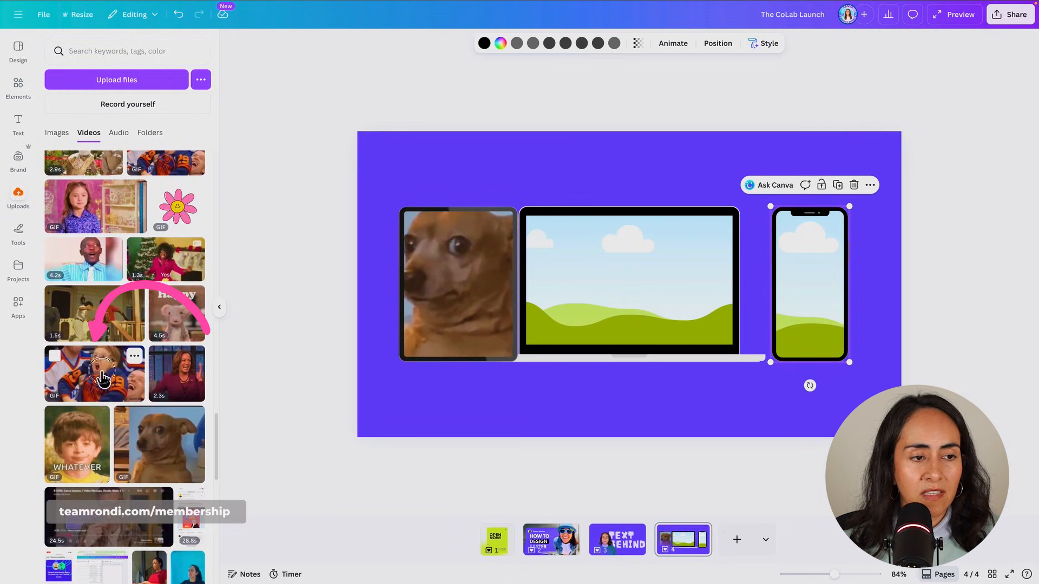
pyautogui.moveTo(102, 376); pyautogui.dragTo(595, 270)
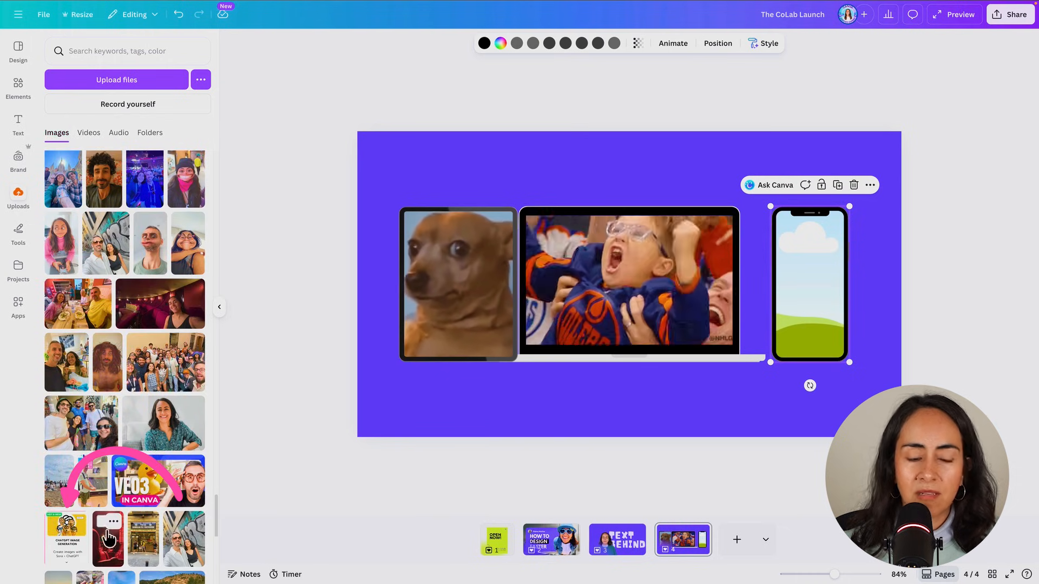
pyautogui.moveTo(66, 536); pyautogui.dragTo(810, 303)
pyautogui.click(962, 251)
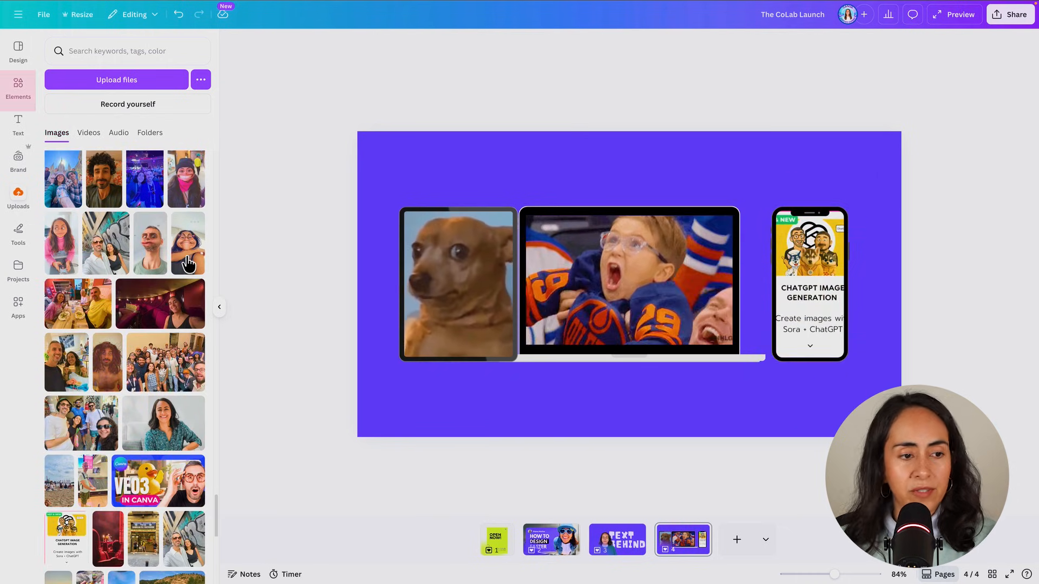
# - Add the hand-held phone mockup from the Smartphones mockups to page 5 and fill its screen with the photo of the woman in pink
pyautogui.click(30, 87)
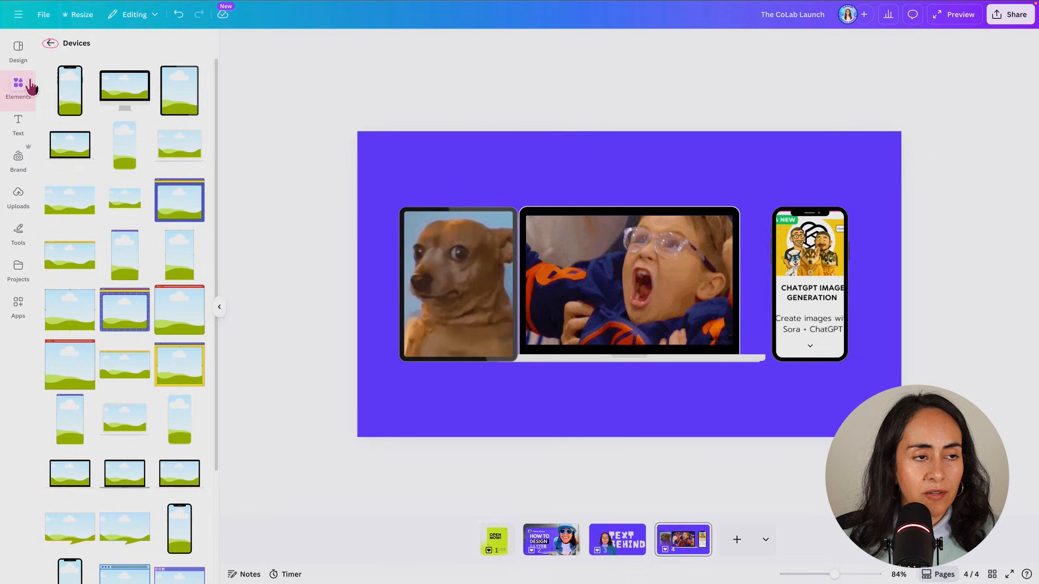
pyautogui.click(50, 43)
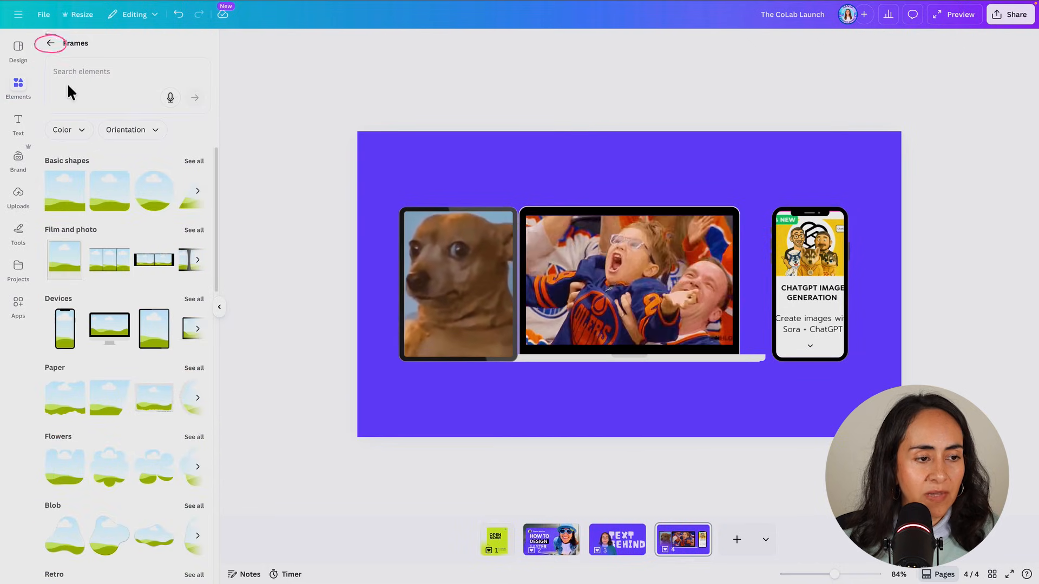
pyautogui.click(52, 44)
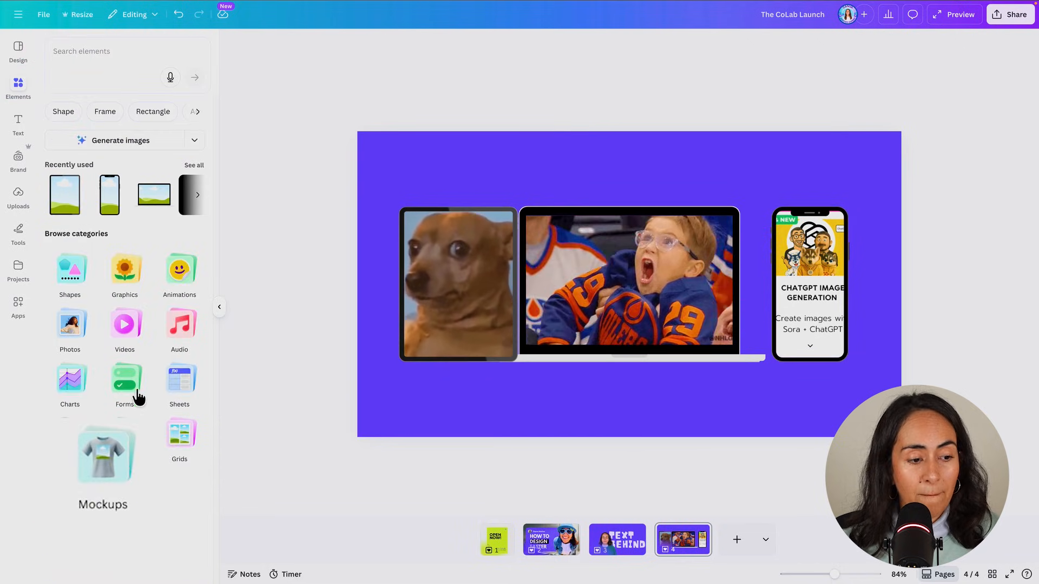
pyautogui.click(126, 463)
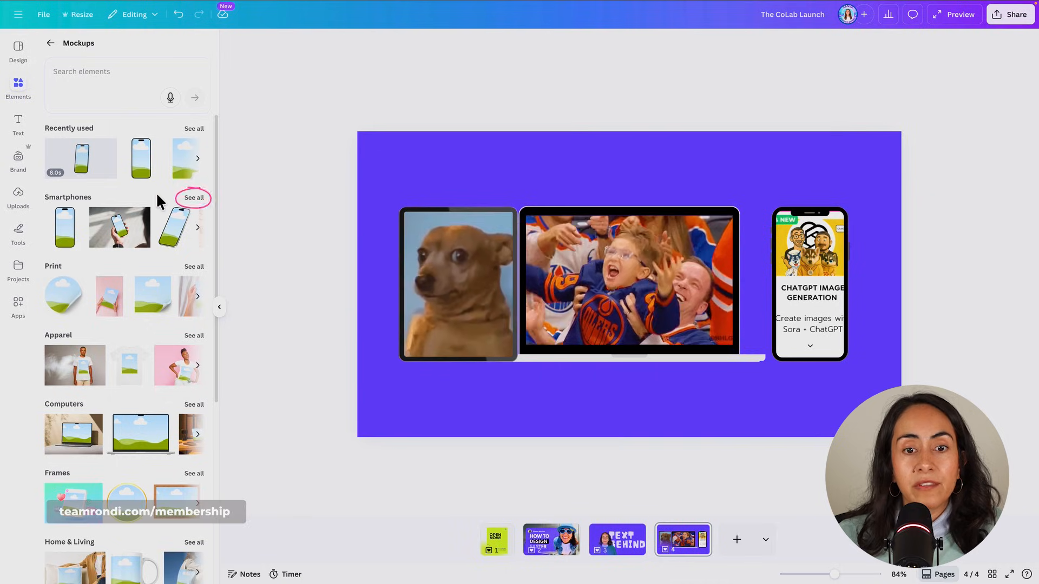
pyautogui.click(190, 200)
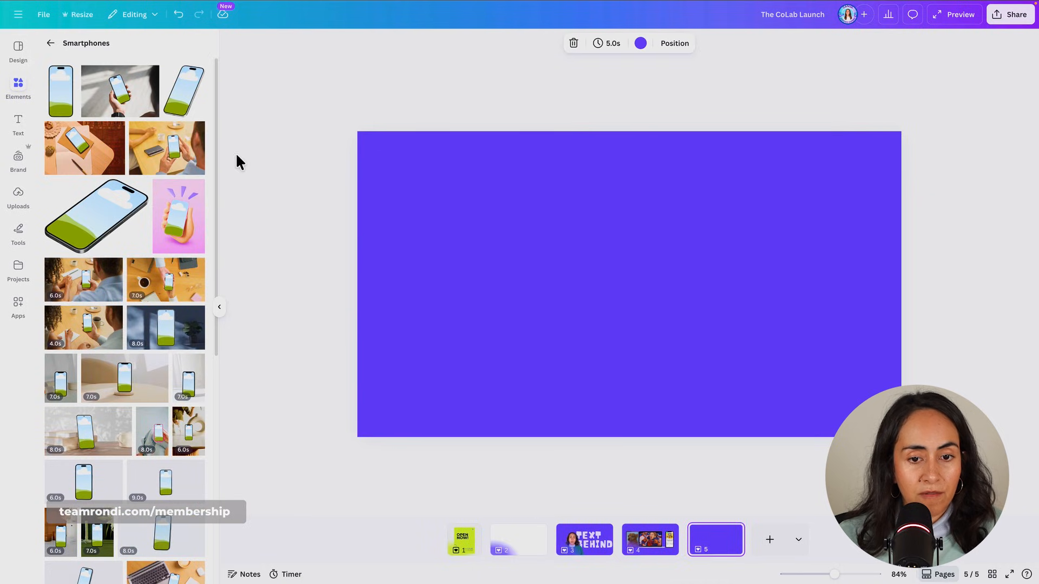
pyautogui.click(99, 101)
pyautogui.click(19, 200)
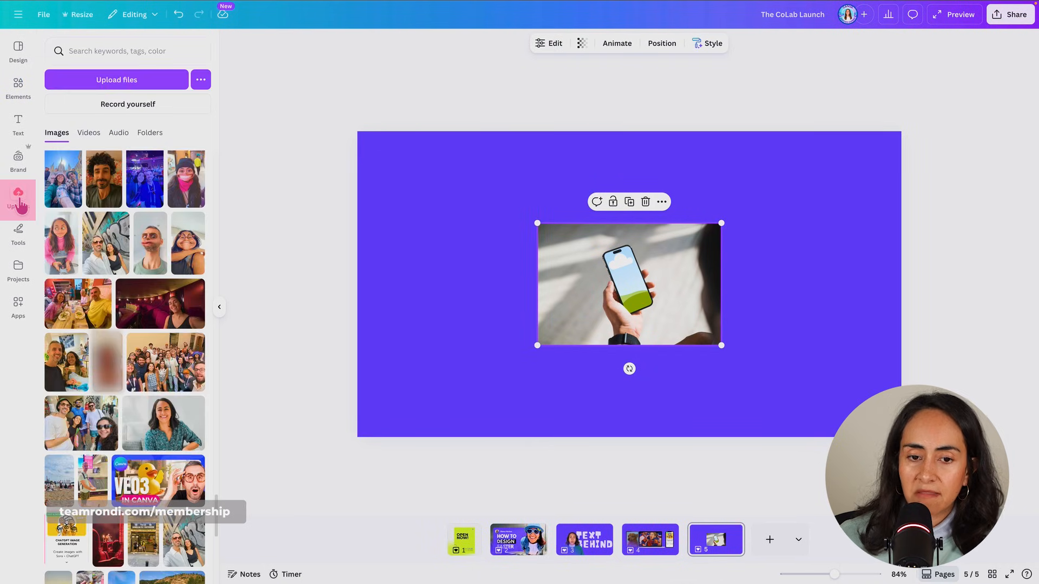
pyautogui.moveTo(63, 246); pyautogui.dragTo(629, 284)
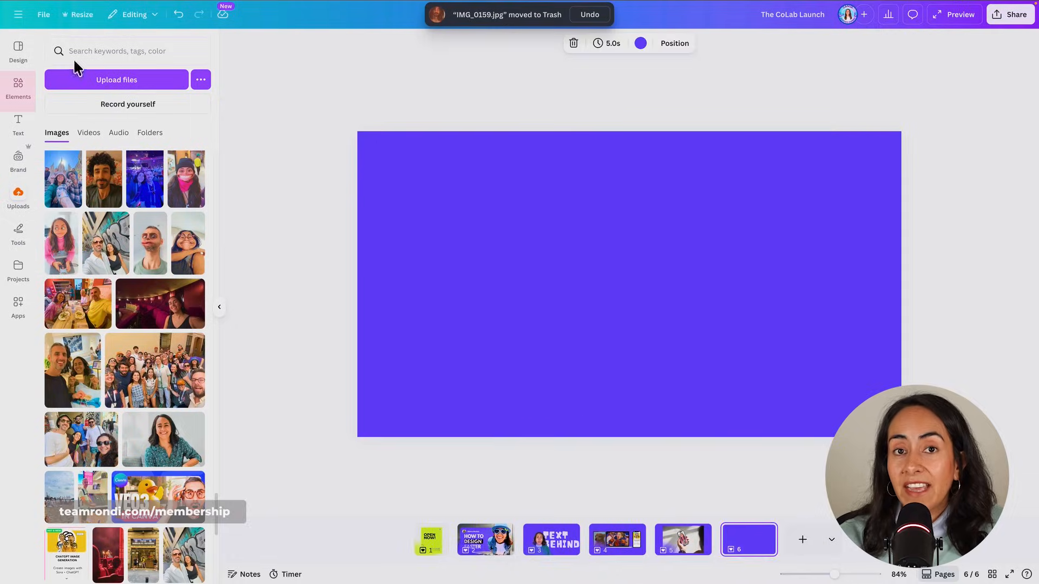
# - Add the 8-second rotating phone video mockup to page 6, fill its screen with the same pink-sweater photo, and enlarge it
pyautogui.click(22, 93)
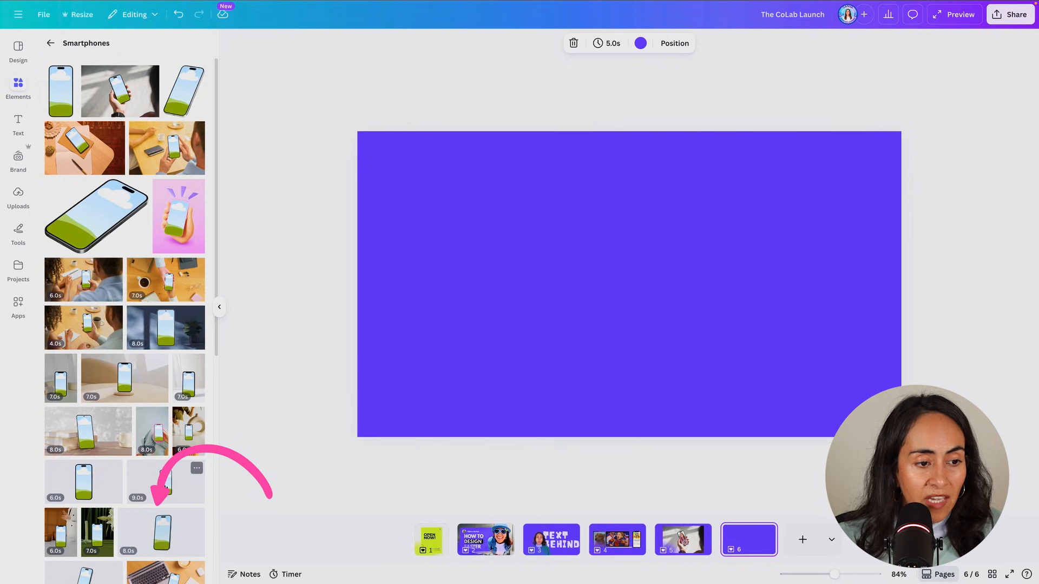
pyautogui.click(183, 541)
pyautogui.click(18, 196)
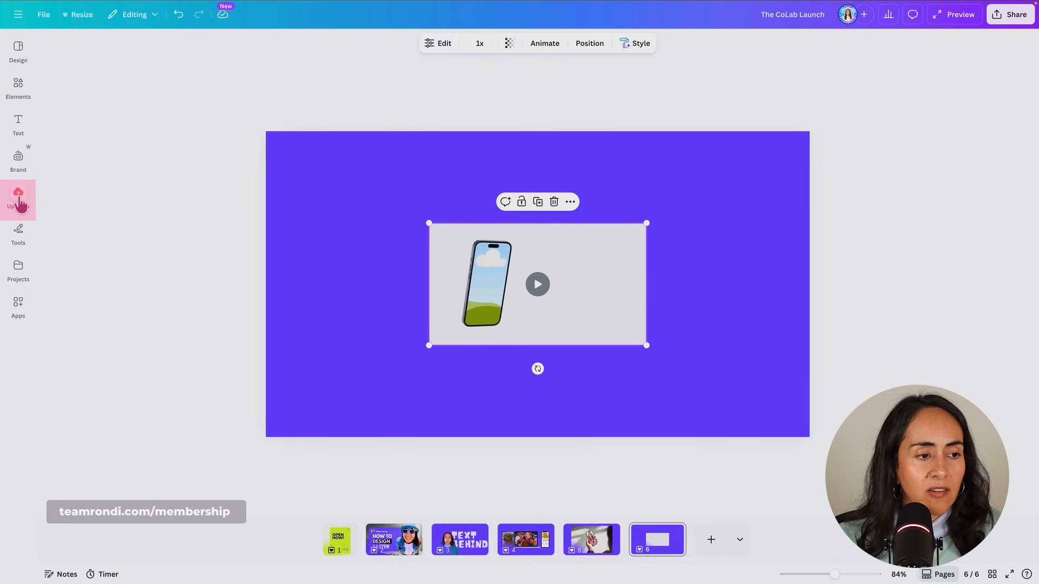
pyautogui.moveTo(68, 257); pyautogui.dragTo(578, 270)
pyautogui.moveTo(740, 223); pyautogui.dragTo(858, 157)
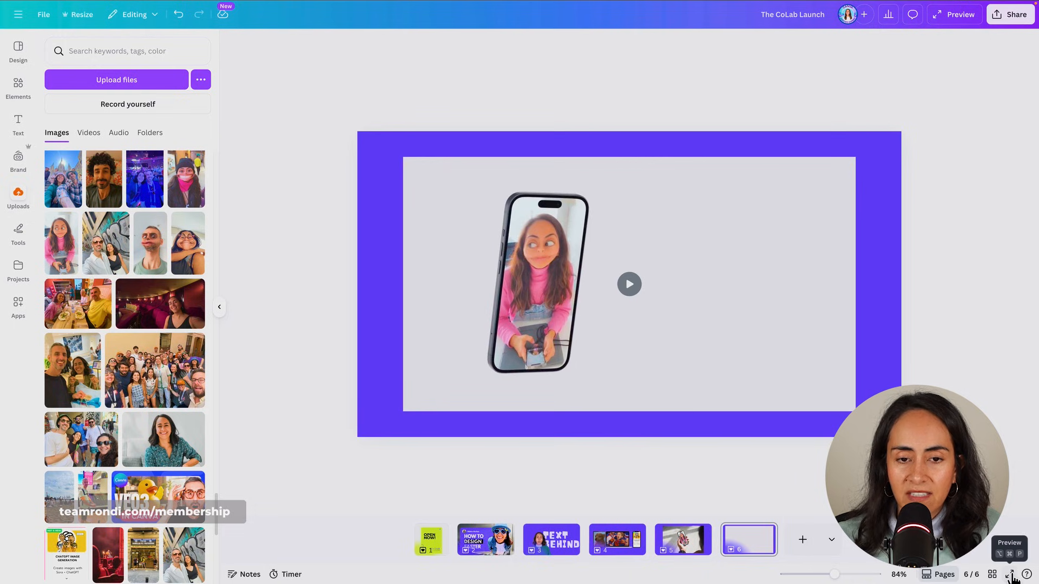
# - Preview the phone mockups in full screen starting from page 5, then return to the editor
pyautogui.click(692, 549)
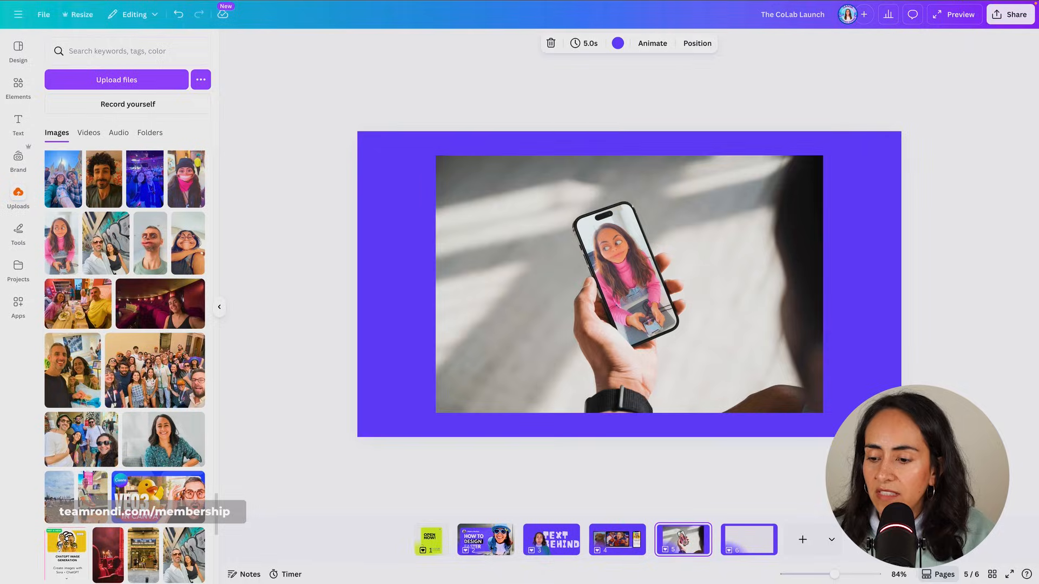
pyautogui.click(1009, 574)
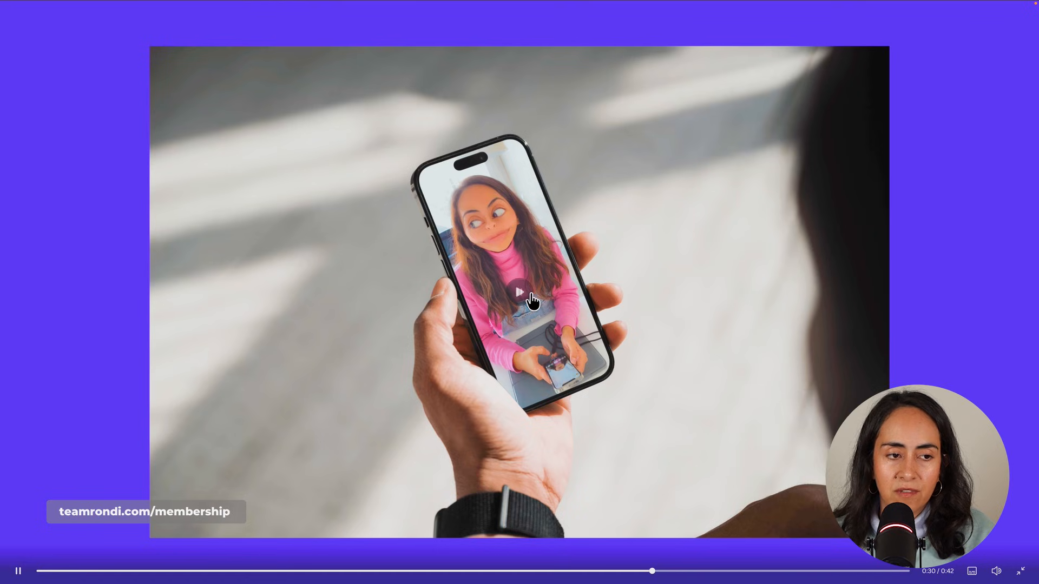
pyautogui.click(1021, 356)
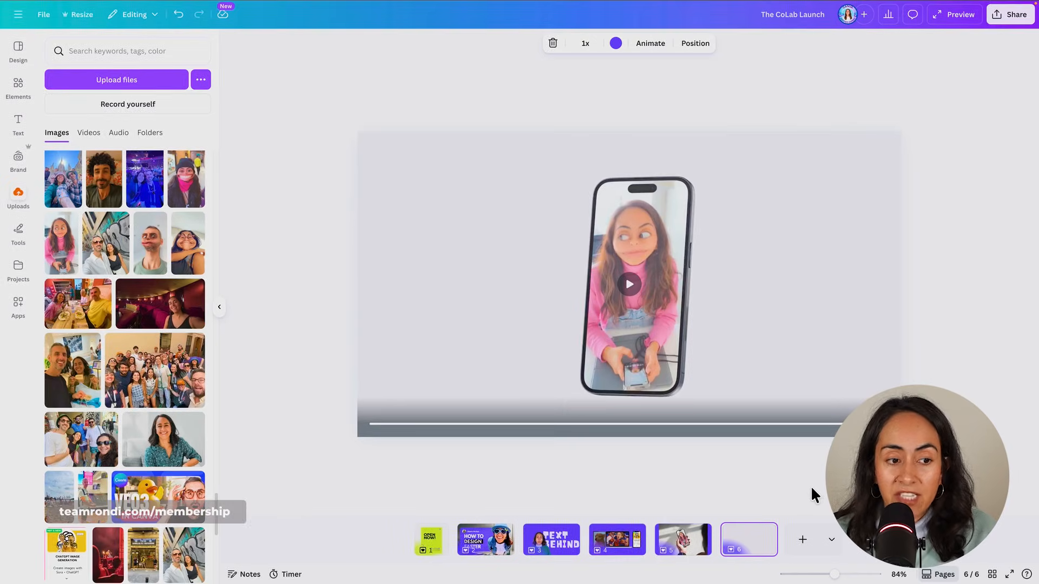
pyautogui.scroll(-10, 155, 331)
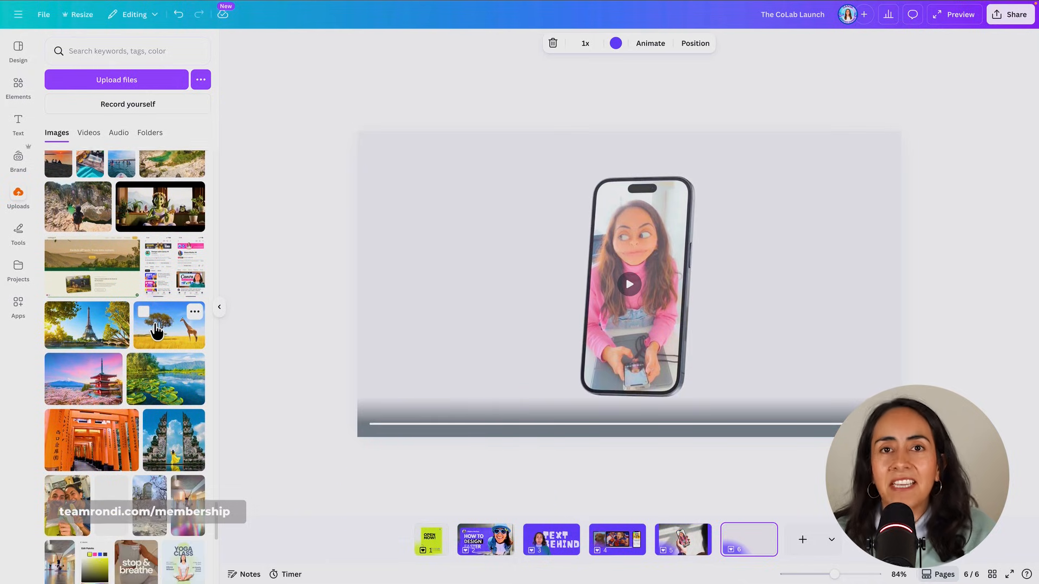
pyautogui.scroll(5, 155, 331)
pyautogui.scroll(6, 155, 331)
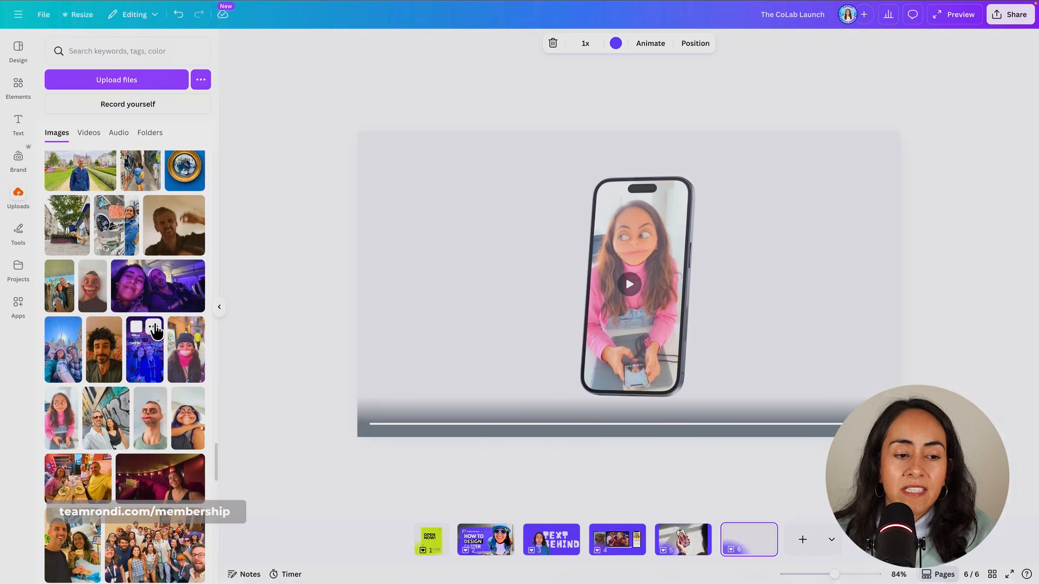
pyautogui.scroll(2, 156, 331)
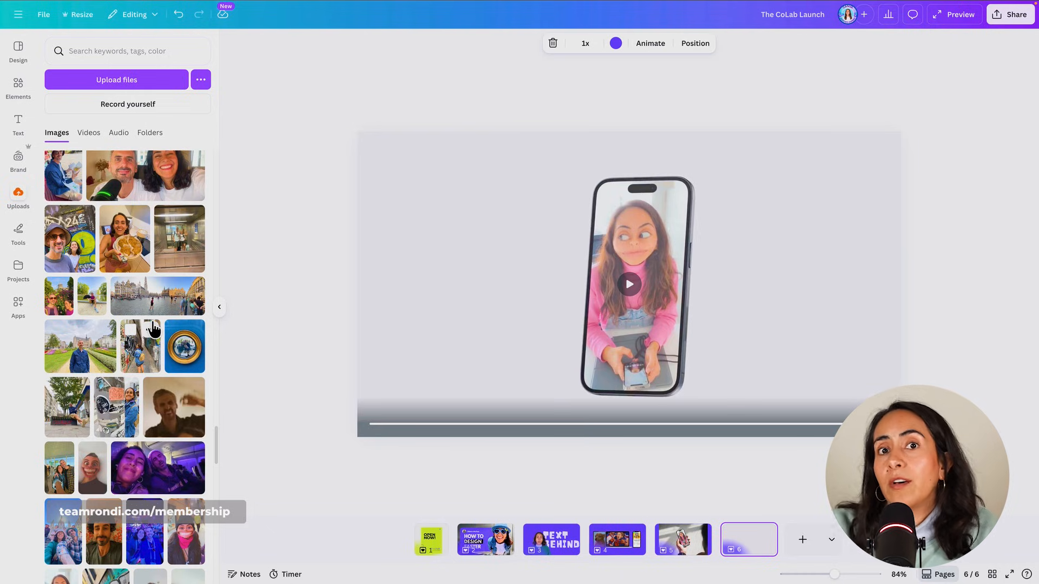
pyautogui.scroll(20, 153, 327)
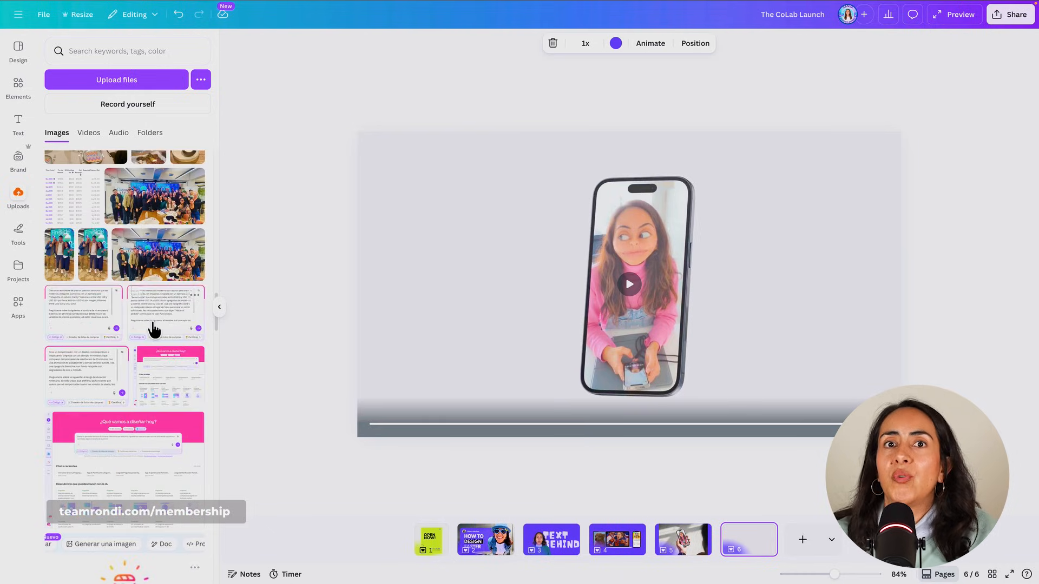
pyautogui.scroll(20, 153, 327)
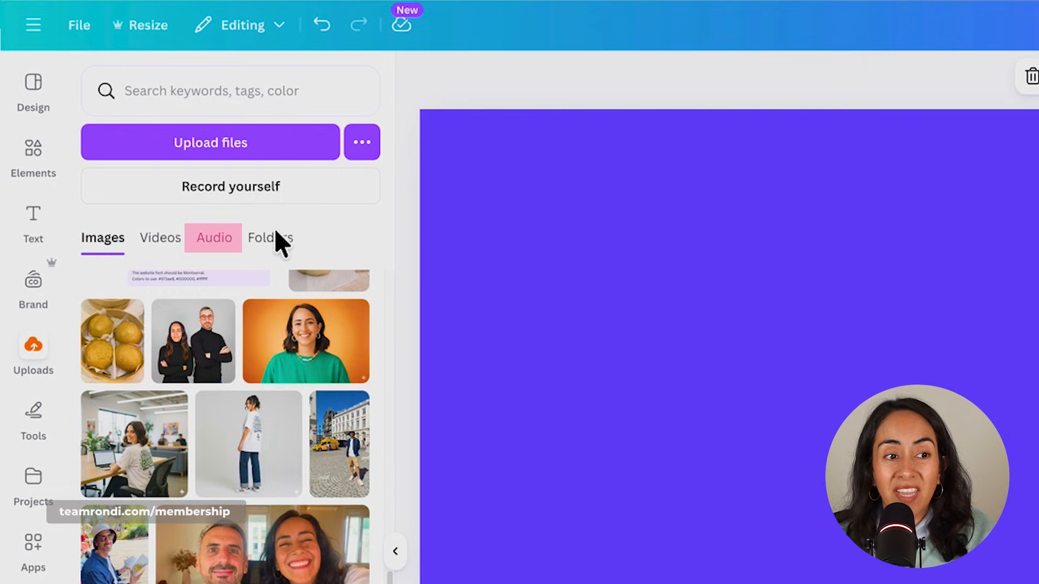
# - Create an unshared uploads folder named "New Folder"
pyautogui.click(293, 244)
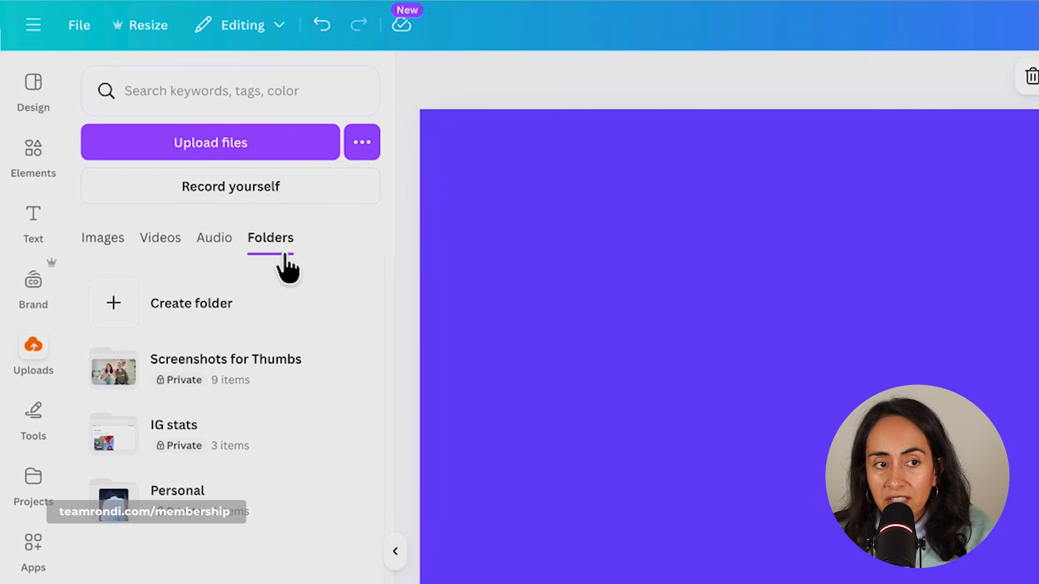
pyautogui.click(242, 308)
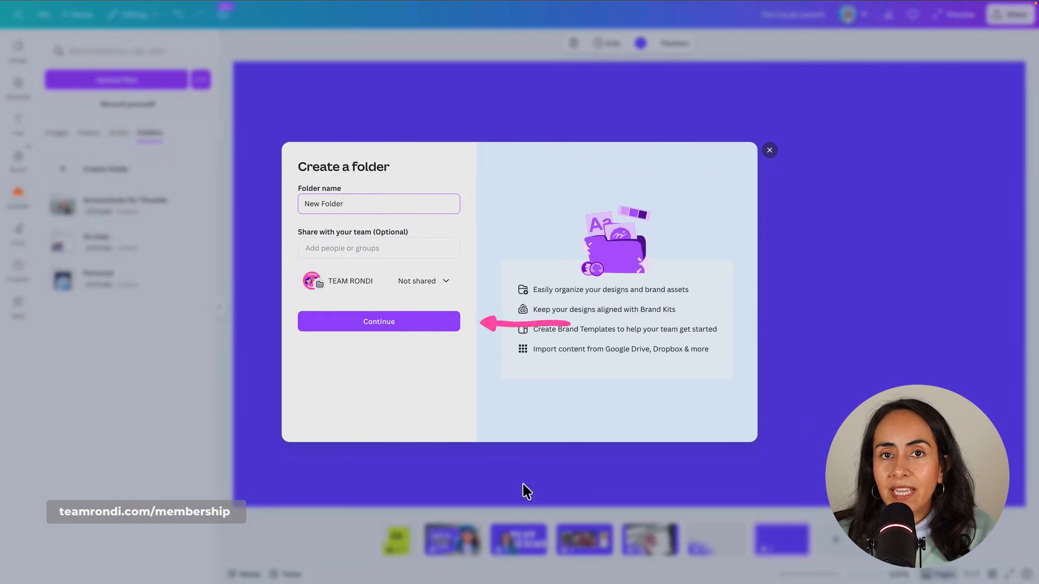
pyautogui.click(385, 321)
pyautogui.click(138, 201)
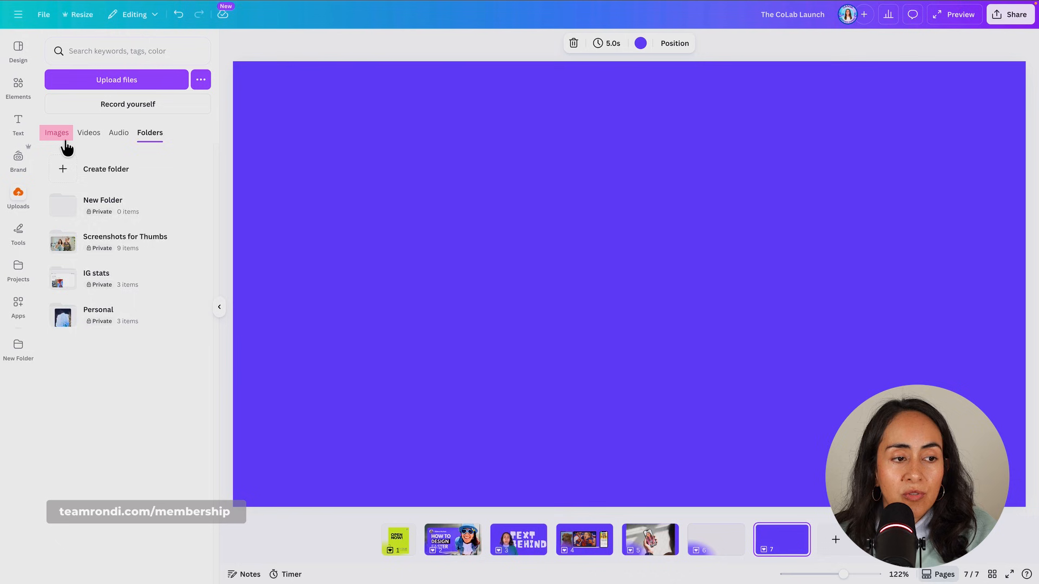
# - Move the uploaded group photo and the blue-sky photo above it into a new Uploads folder named "2025 Australia", then show the folder list
pyautogui.click(57, 134)
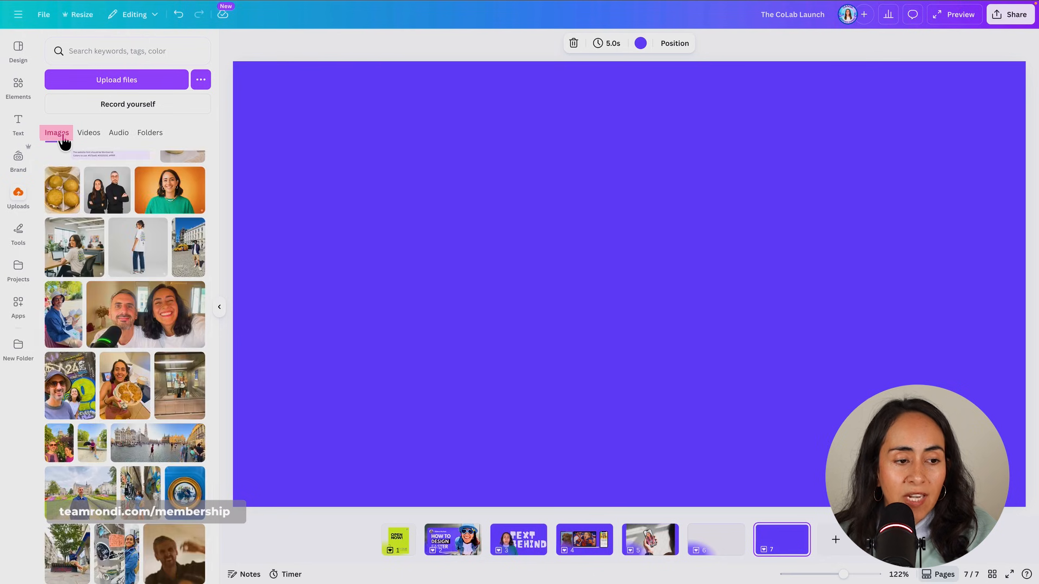
pyautogui.scroll(10, 198, 450)
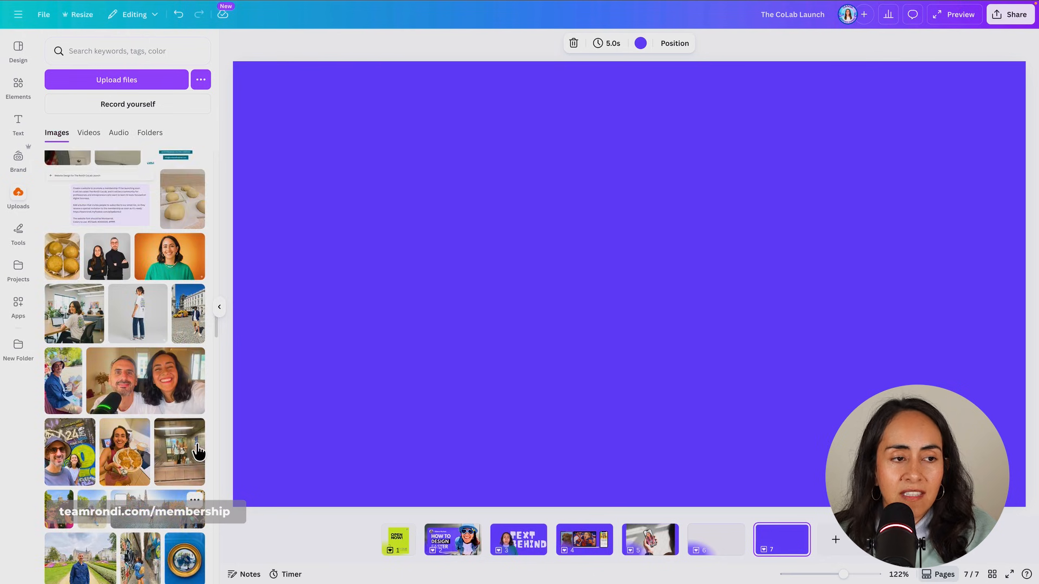
pyautogui.scroll(3, 198, 450)
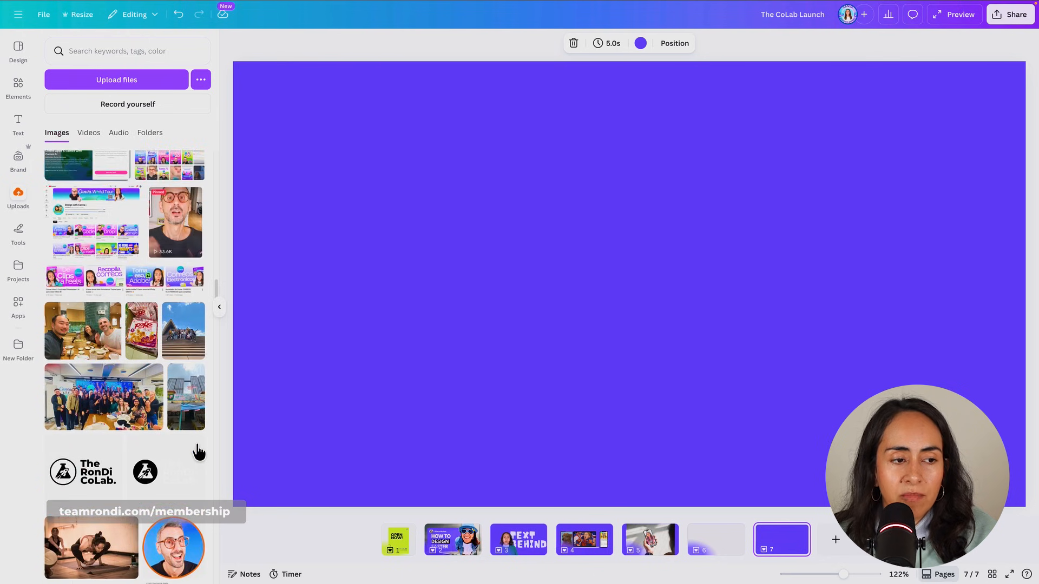
pyautogui.click(54, 376)
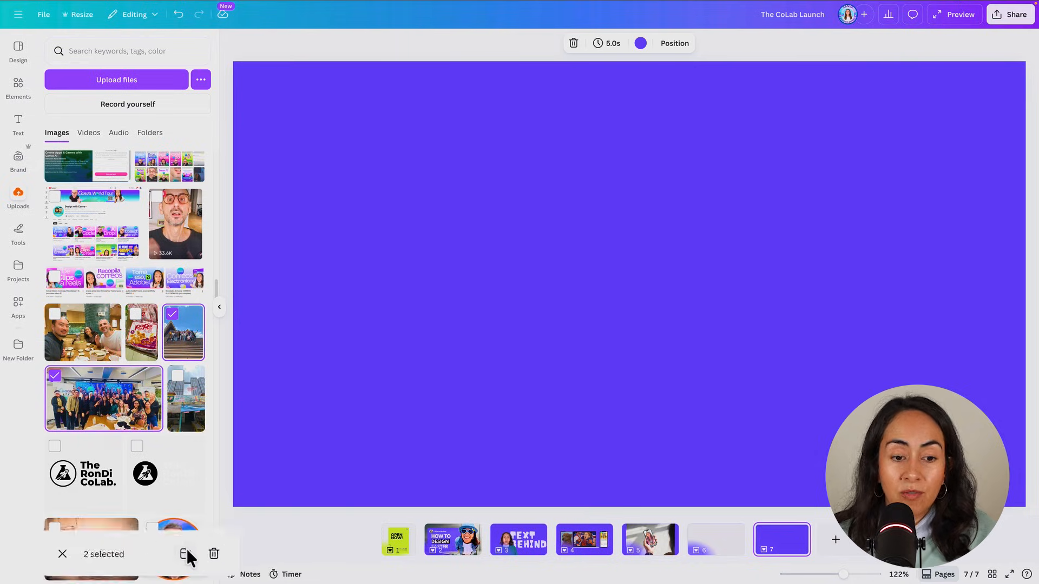
pyautogui.click(185, 553)
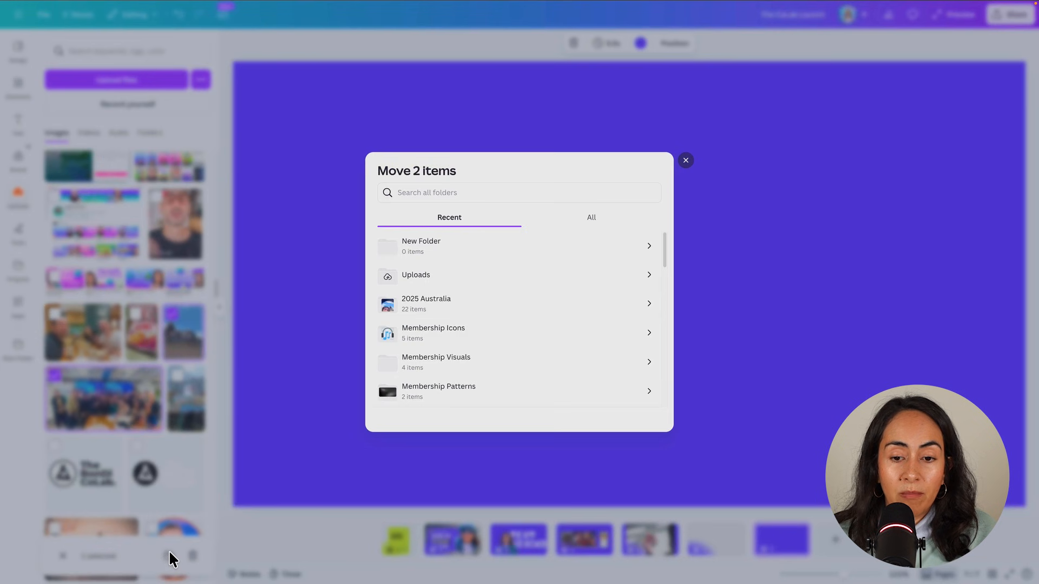
pyautogui.click(654, 280)
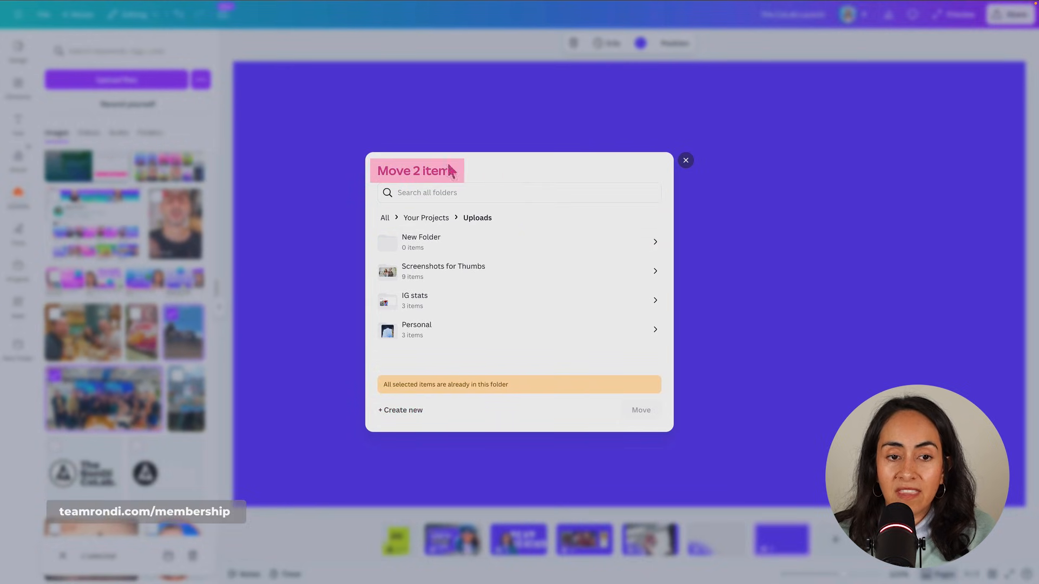
pyautogui.click(406, 412)
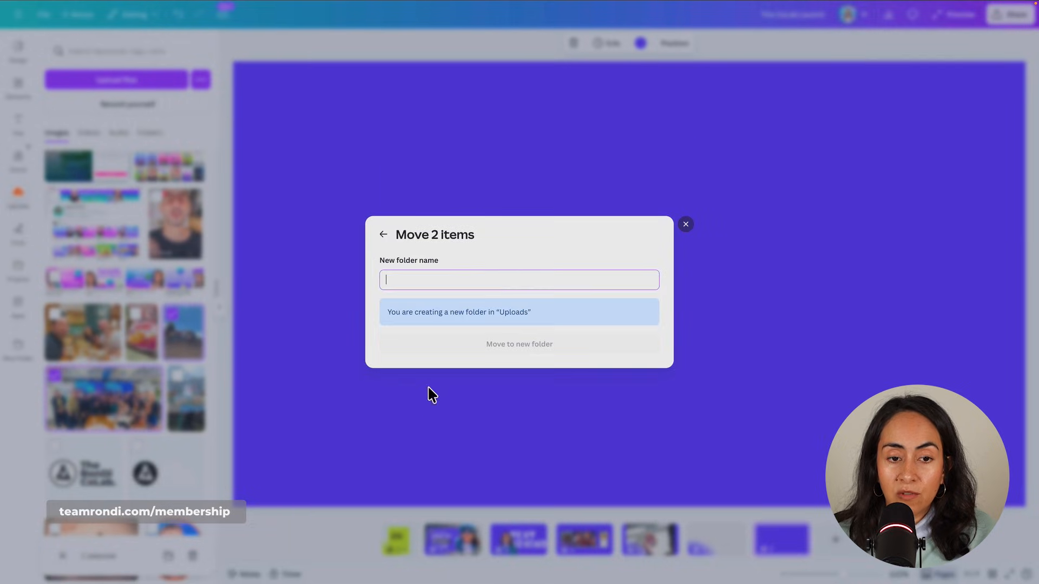
pyautogui.write('2025 Australia')
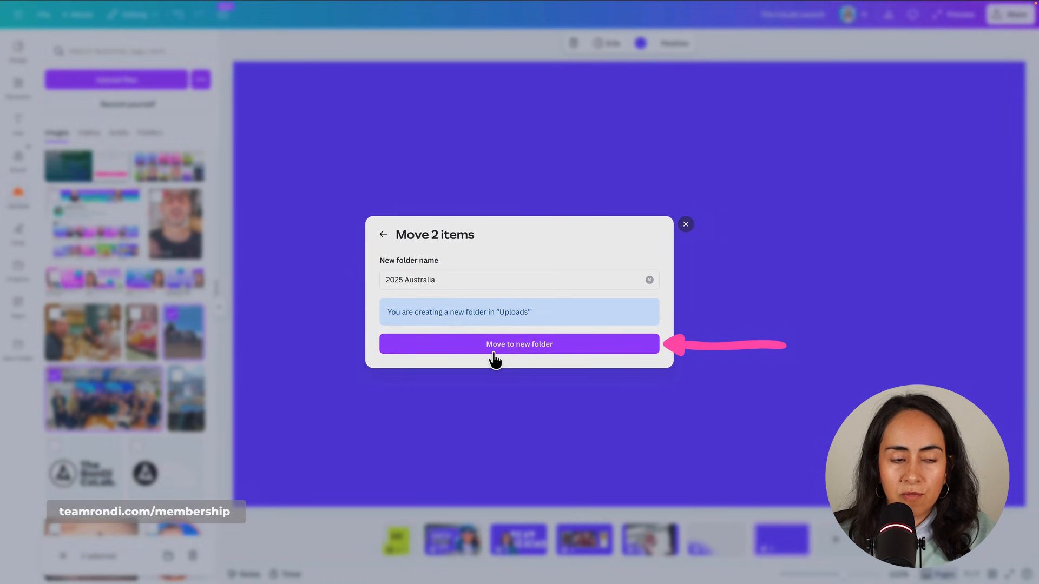
pyautogui.click(493, 352)
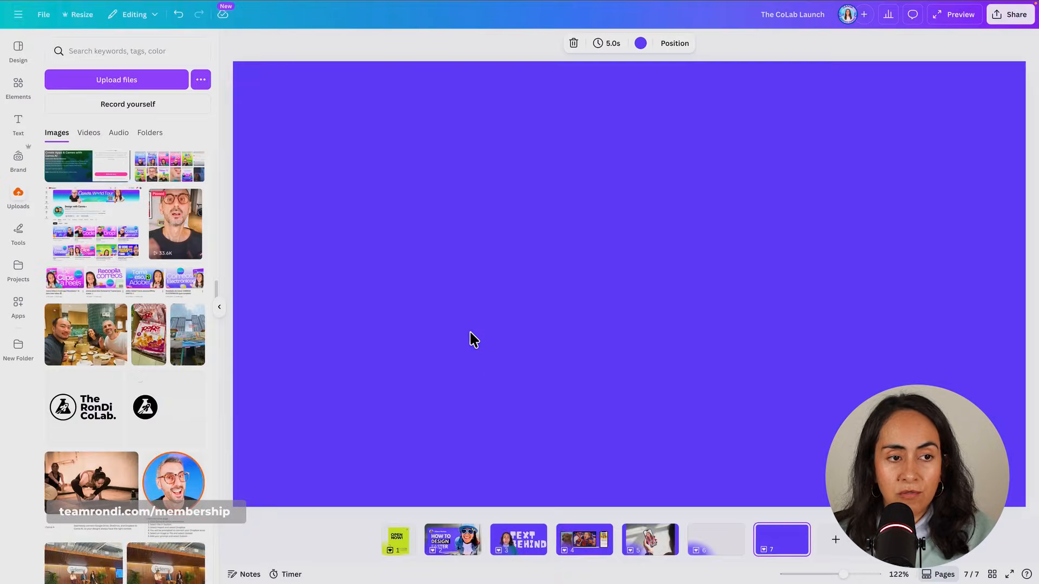
pyautogui.scroll(15, 170, 291)
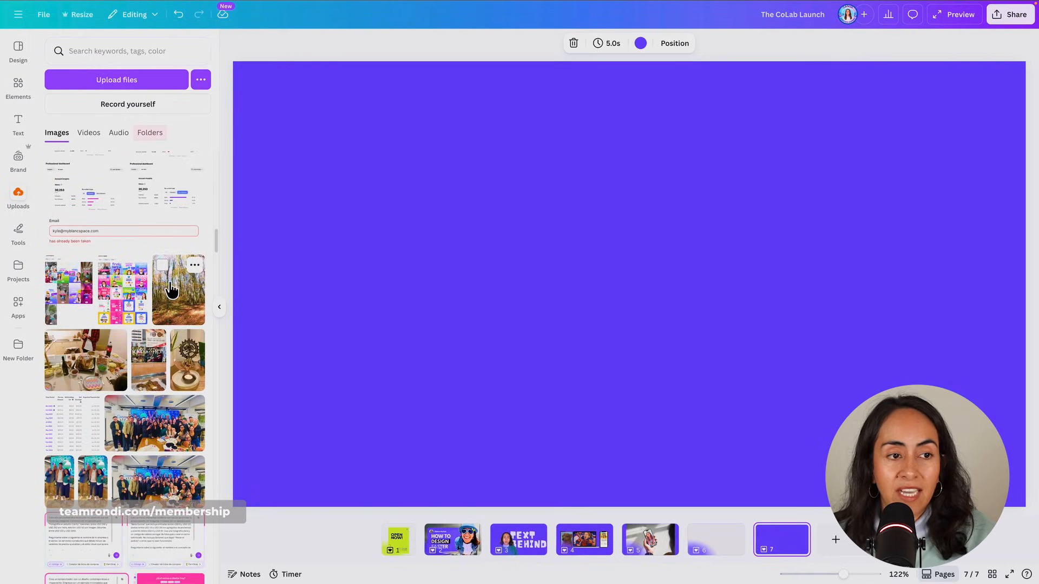
pyautogui.click(150, 134)
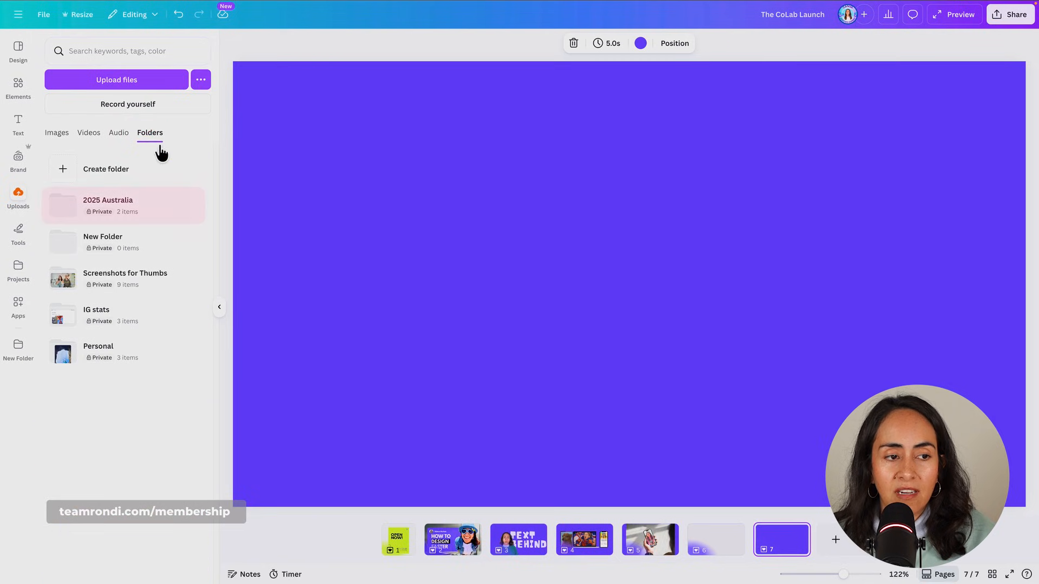
# - Open the "2025 Australia" uploads folder
pyautogui.click(128, 208)
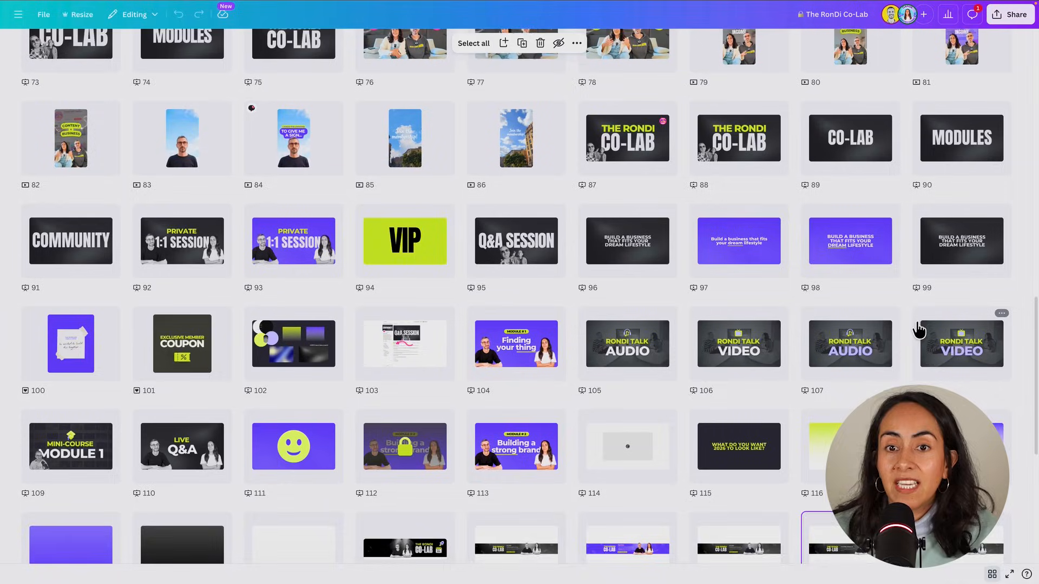
# - Try to set up a PNG download with a page selection from the RonDi Co-Lab design's sharing options
pyautogui.scroll(2, 919, 330)
pyautogui.scroll(2, 1015, 134)
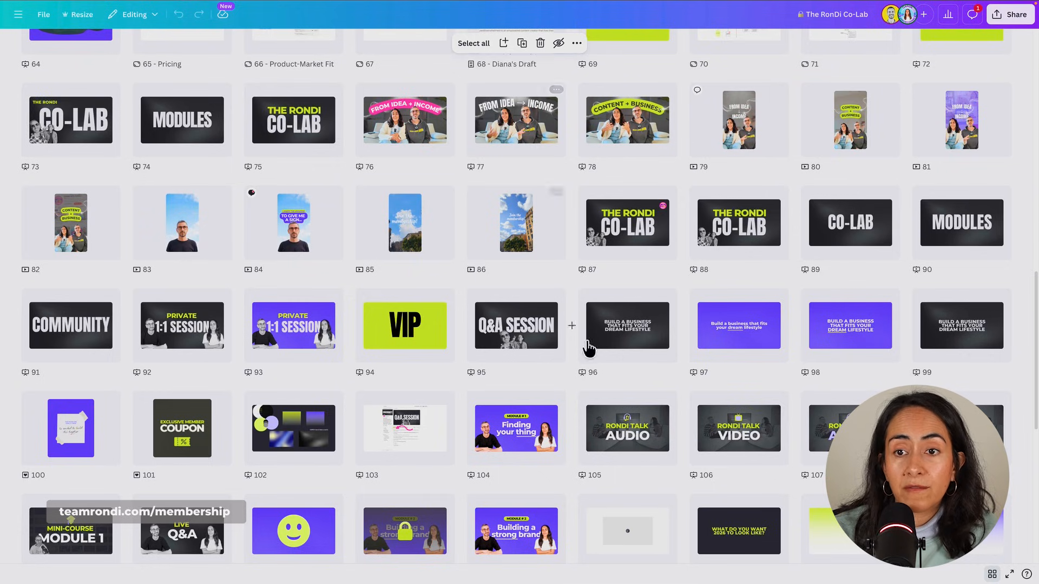
pyautogui.scroll(-8, 642, 463)
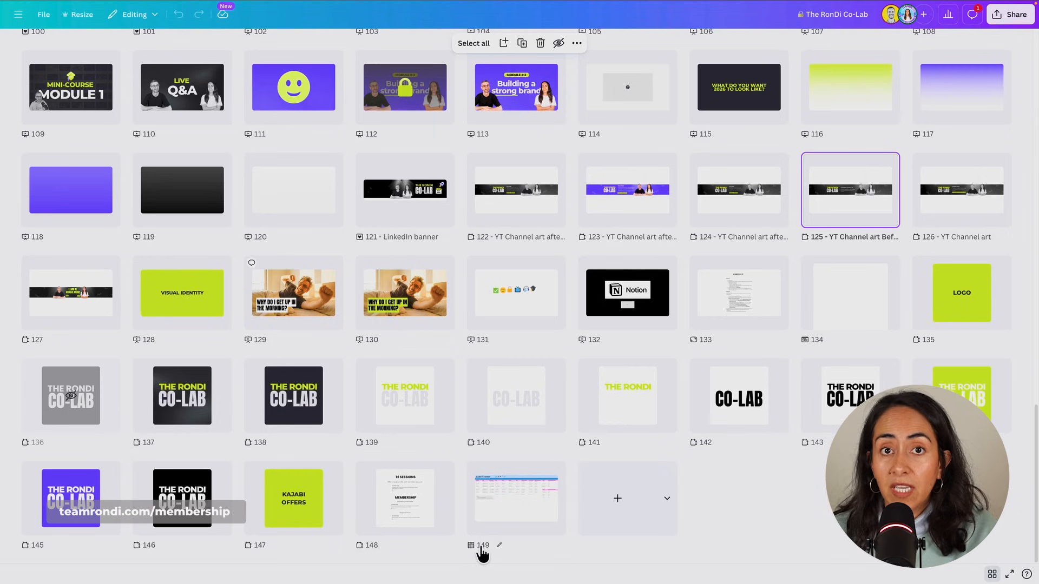
pyautogui.scroll(6, 791, 466)
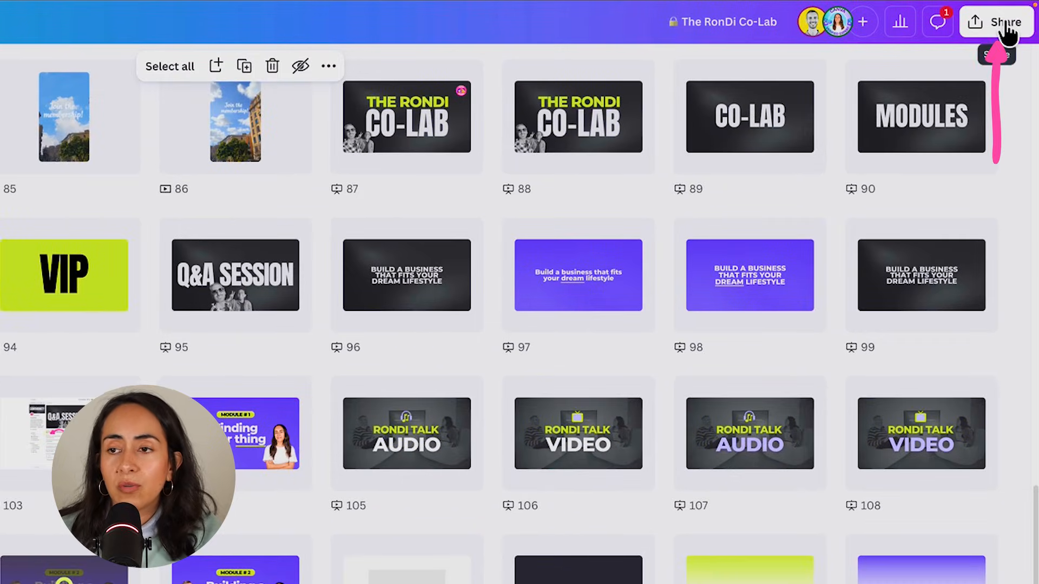
pyautogui.click(1007, 31)
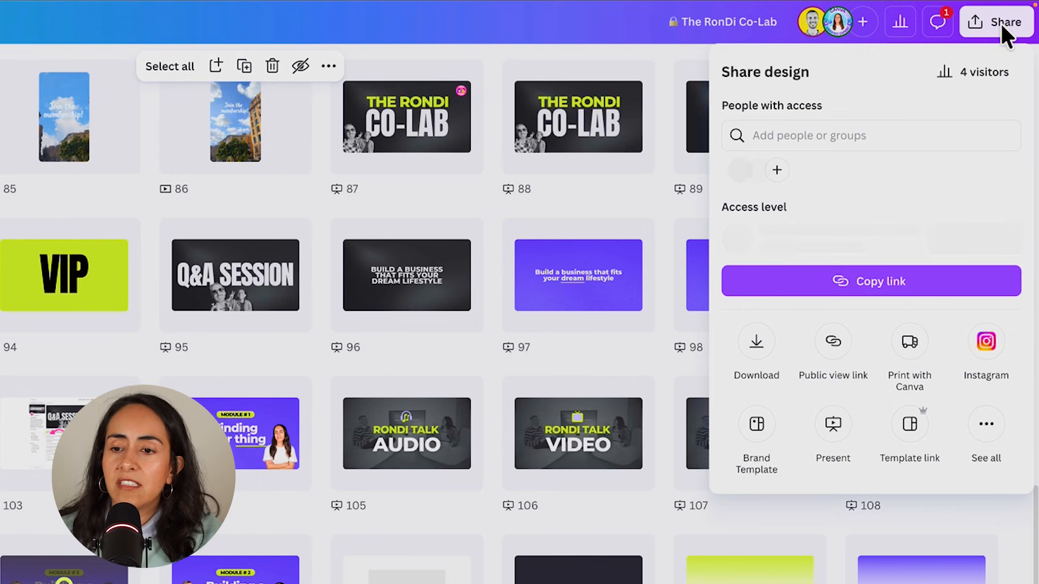
pyautogui.click(755, 346)
pyautogui.click(814, 145)
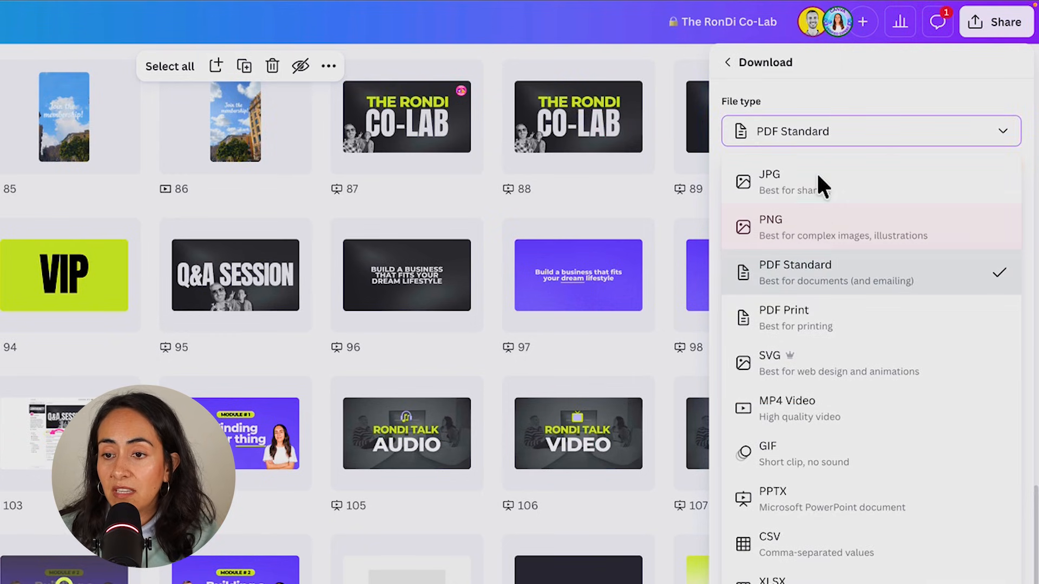
pyautogui.click(806, 232)
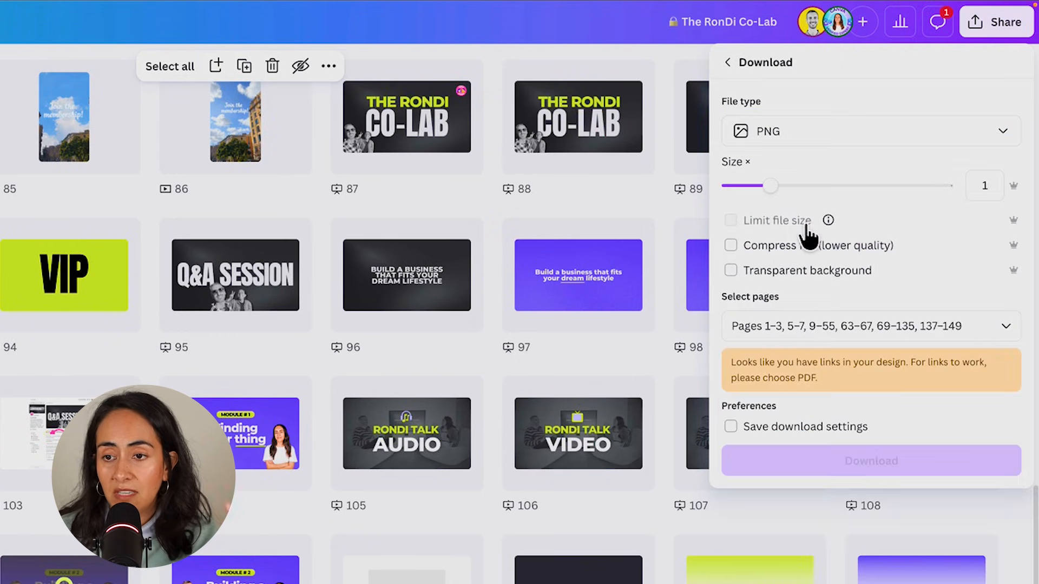
pyautogui.click(820, 325)
pyautogui.click(867, 563)
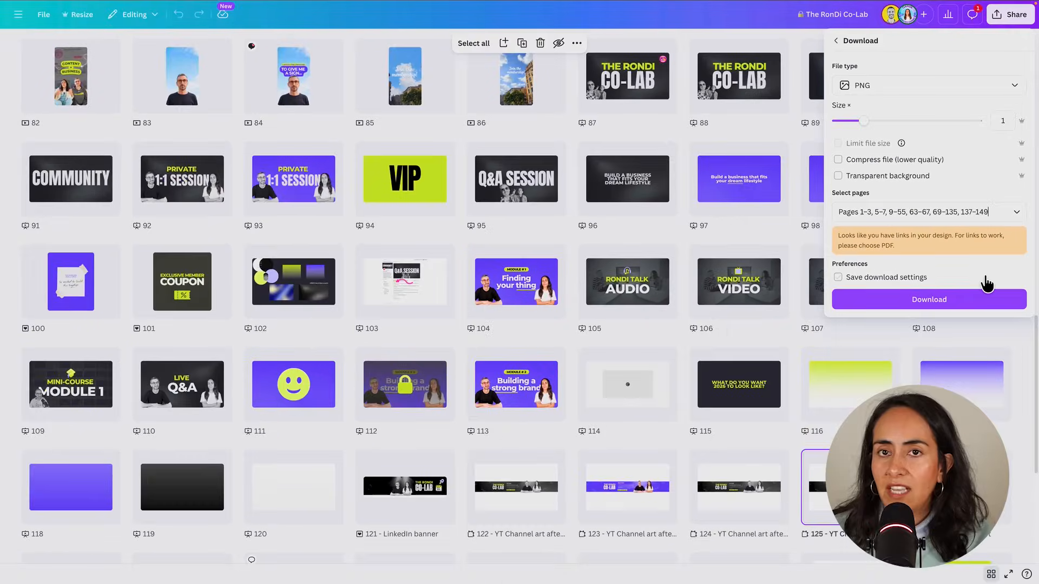
pyautogui.click(775, 233)
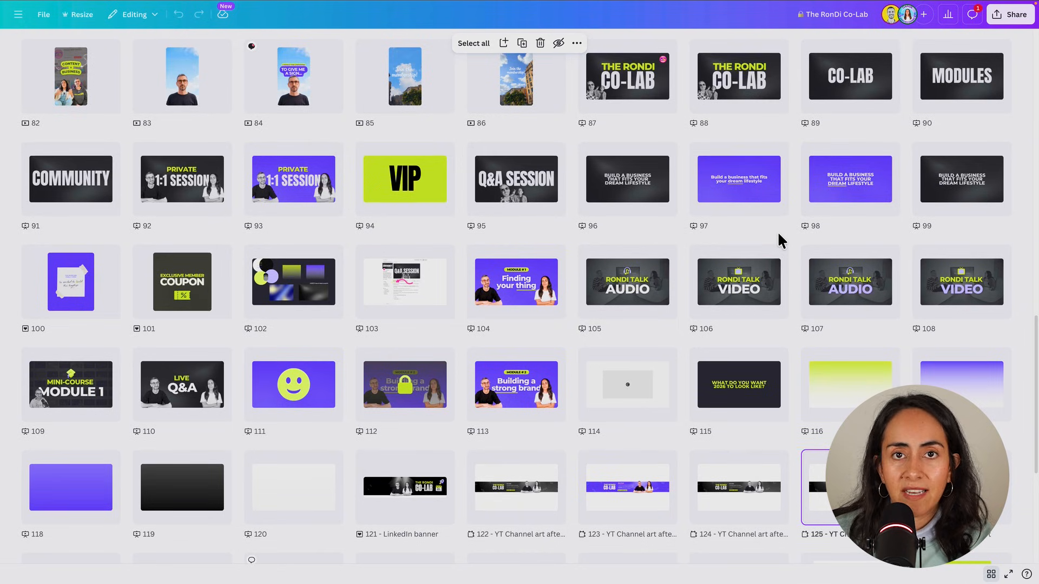
# - Download only page 88 as a PNG directly from its thumbnail in the page grid
pyautogui.scroll(1, 778, 238)
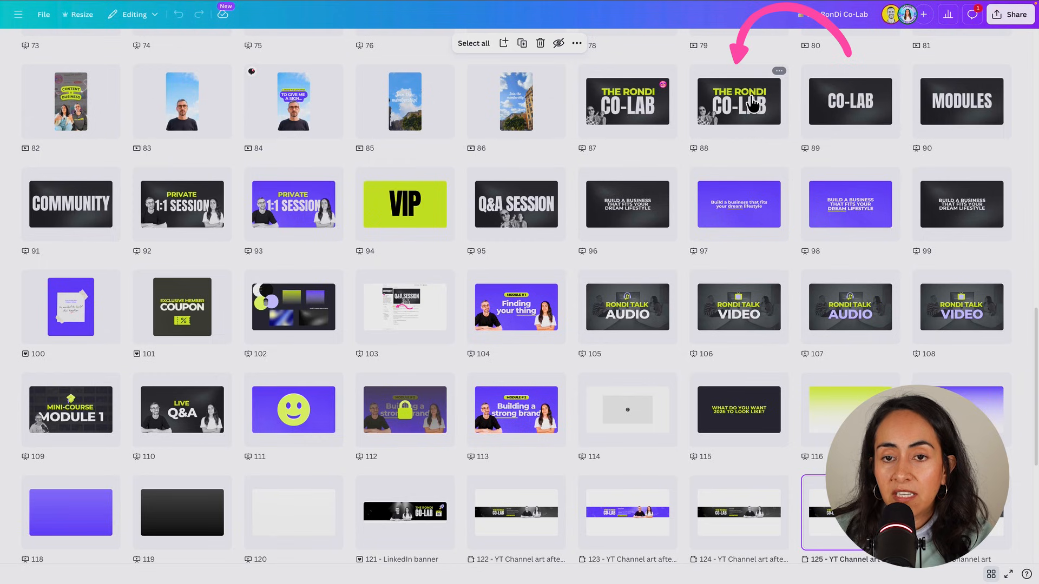
pyautogui.rightClick(750, 102)
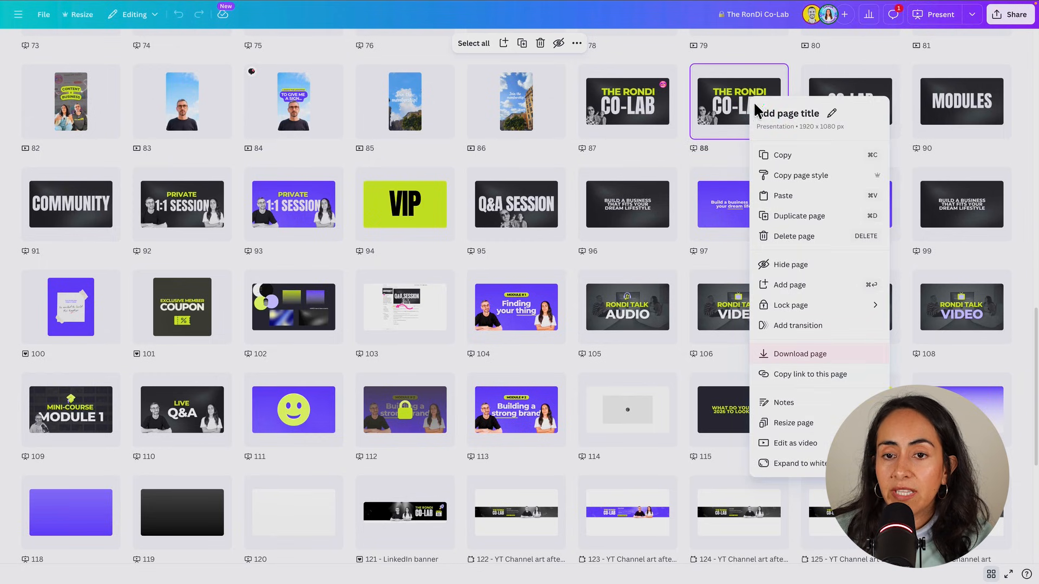
pyautogui.click(824, 350)
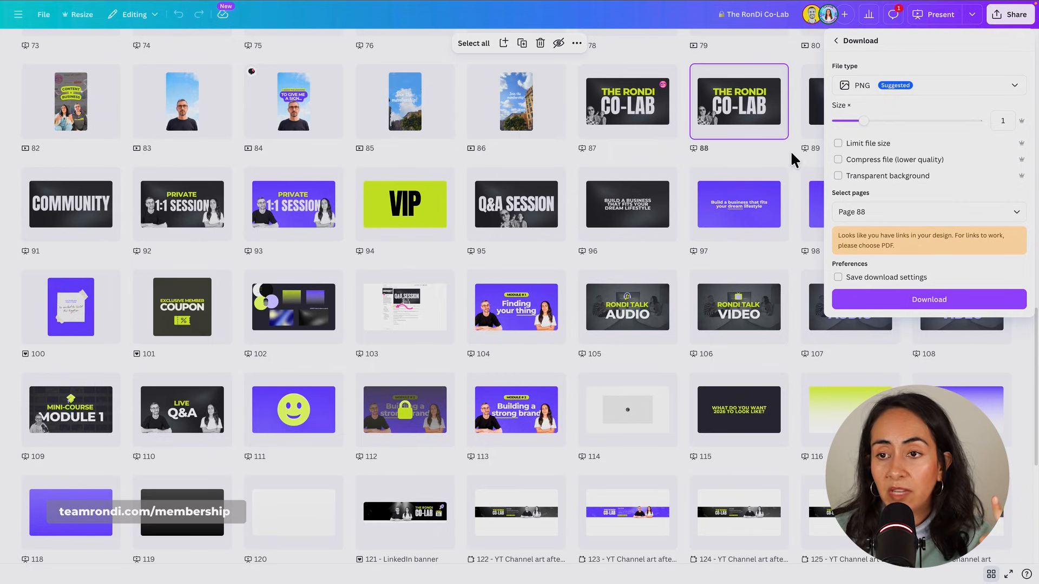
pyautogui.click(755, 118)
pyautogui.rightClick(755, 118)
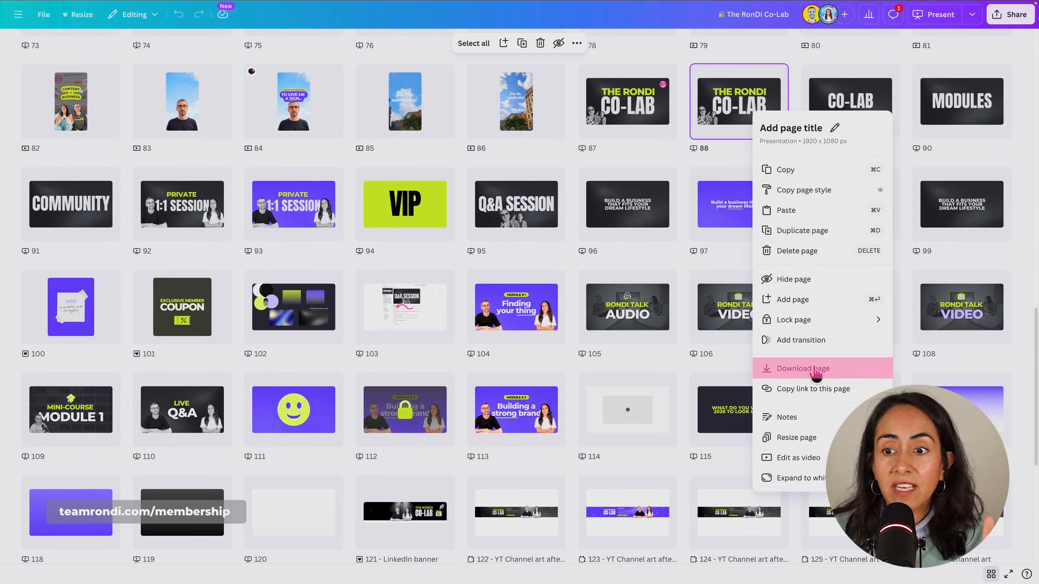
pyautogui.click(832, 370)
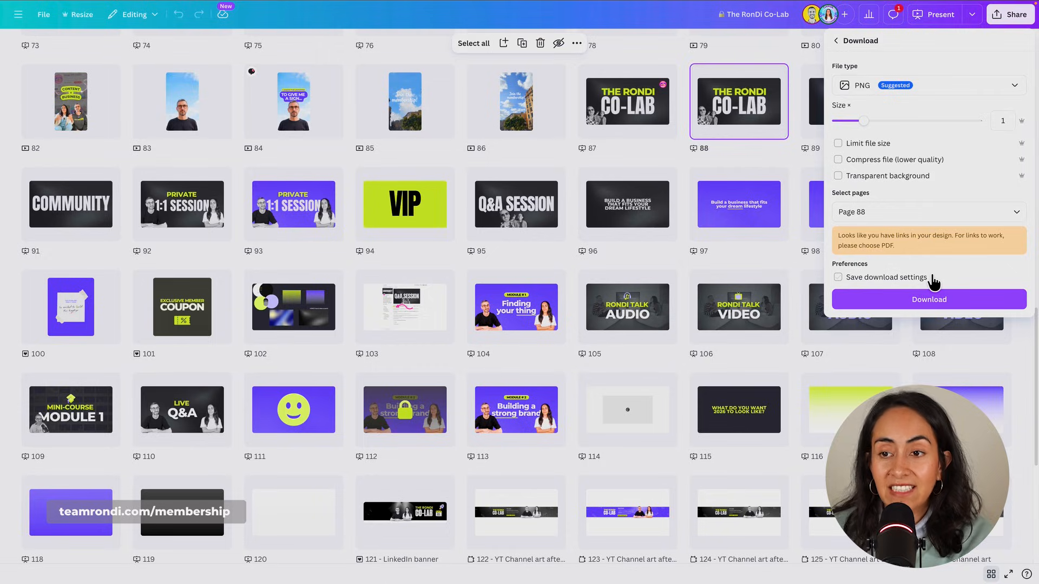
pyautogui.click(936, 300)
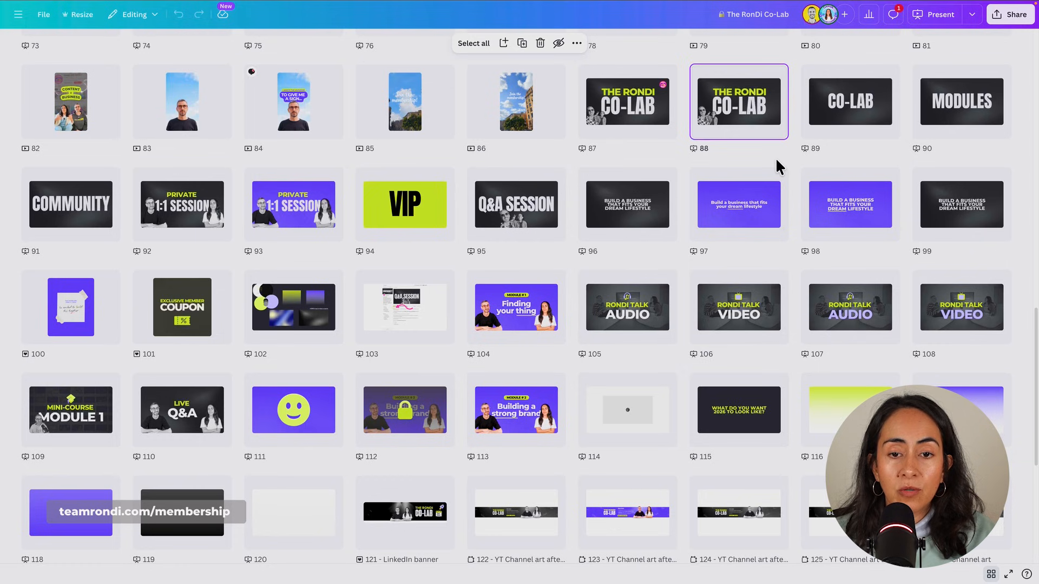
# - Open page 88 and download only its two "THE RONDI" and "CO-LAB" title texts as a PNG with transparent background
pyautogui.scroll(1, 778, 165)
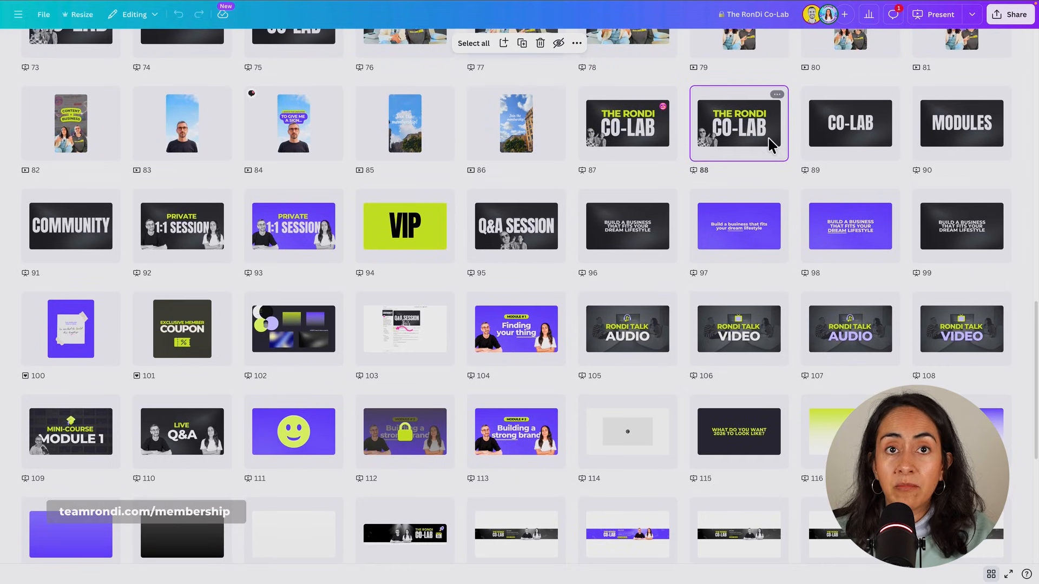
pyautogui.doubleClick(763, 145)
pyautogui.moveTo(806, 138); pyautogui.dragTo(727, 280)
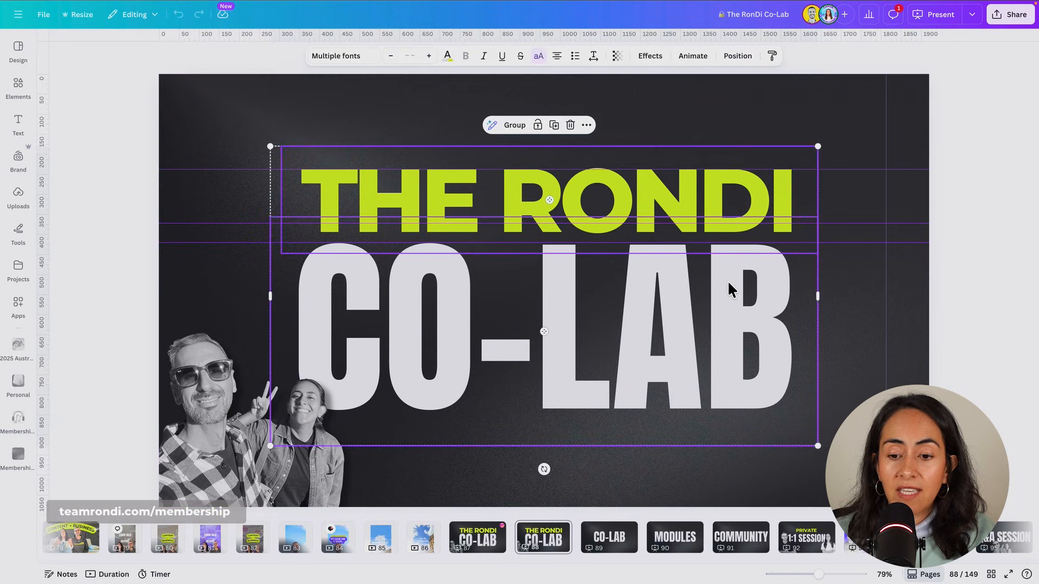
pyautogui.rightClick(727, 280)
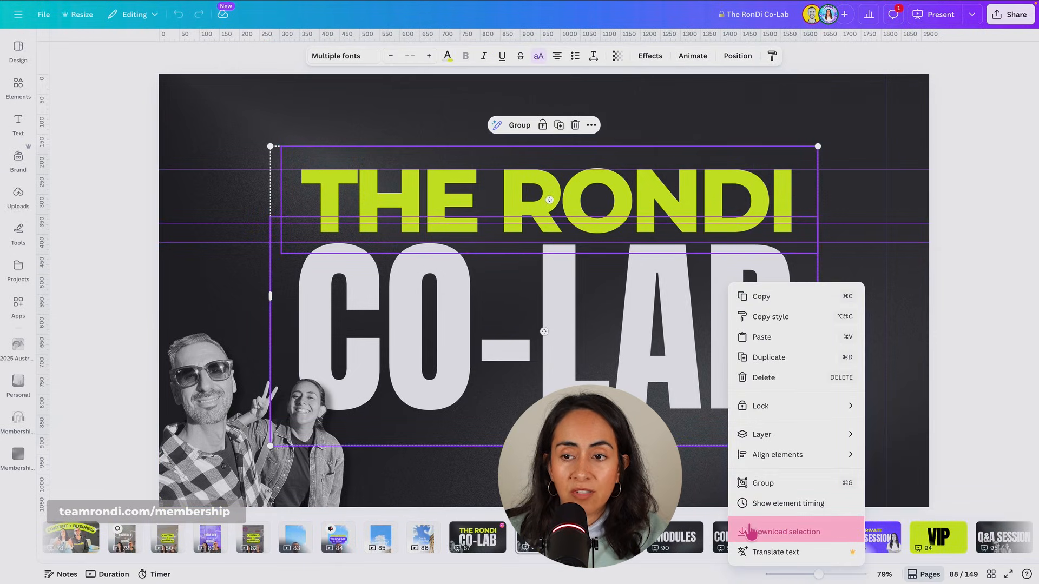
pyautogui.click(788, 533)
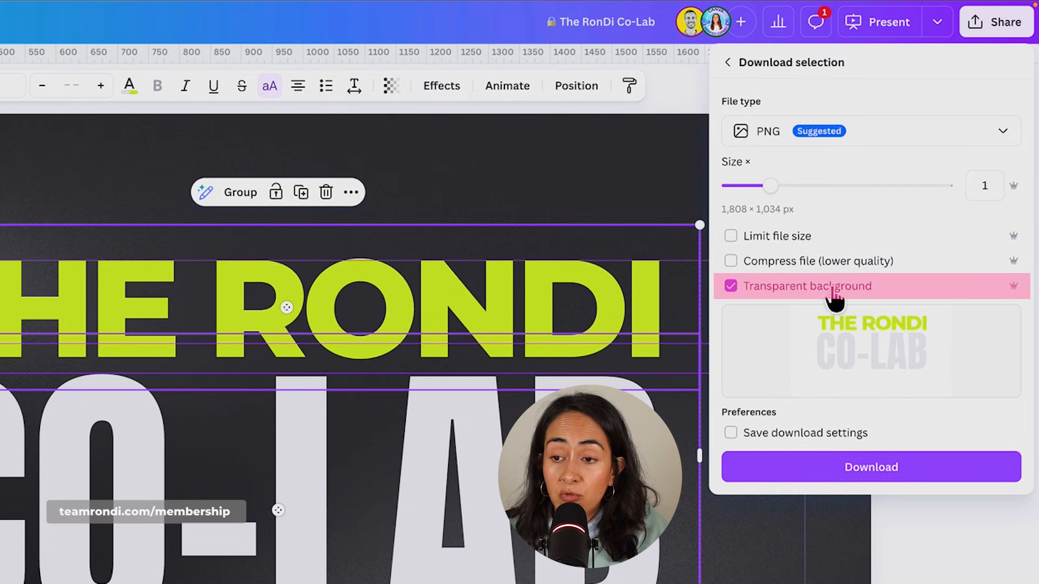
pyautogui.click(901, 475)
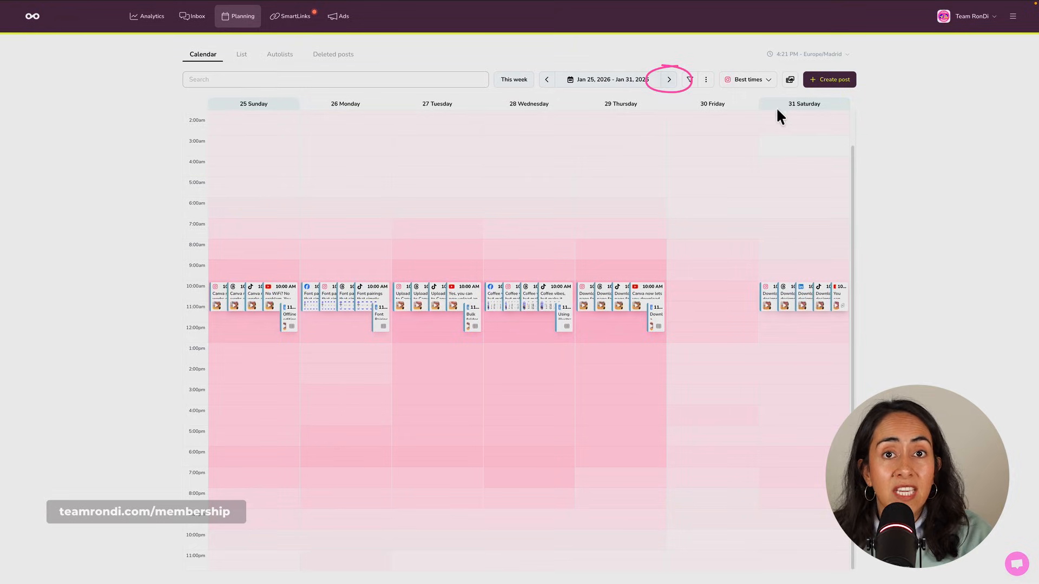
# - In the social media planner, show the week of Feb 1 to Feb 7, 2026, and start a post with Canva as media source
pyautogui.click(668, 80)
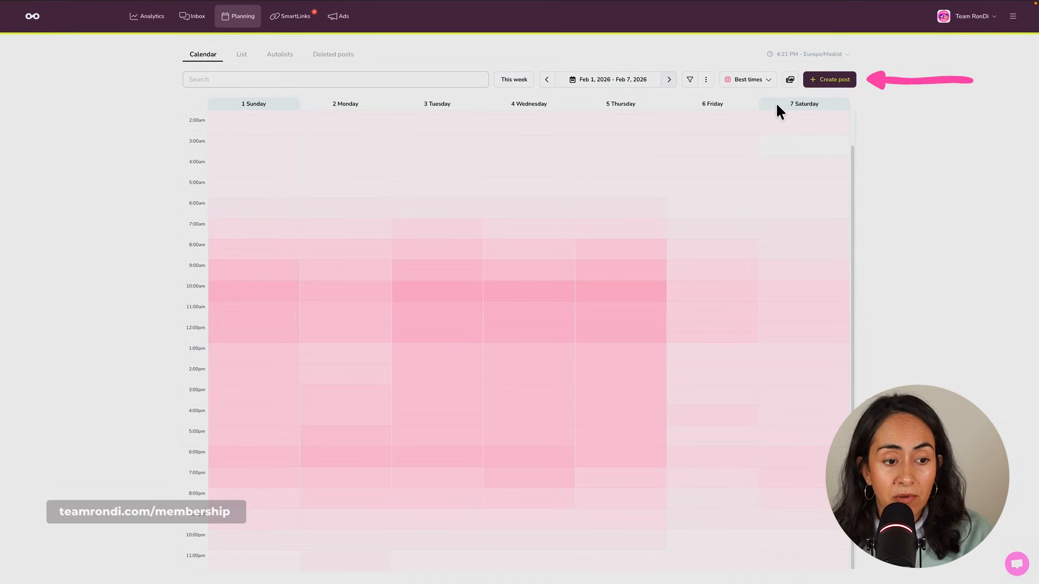
pyautogui.click(830, 80)
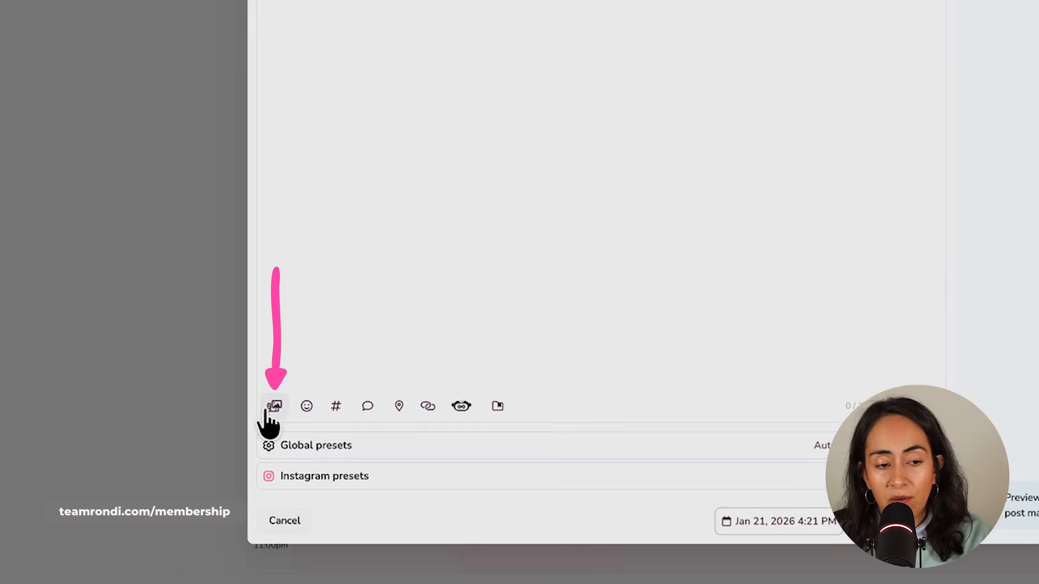
pyautogui.click(274, 409)
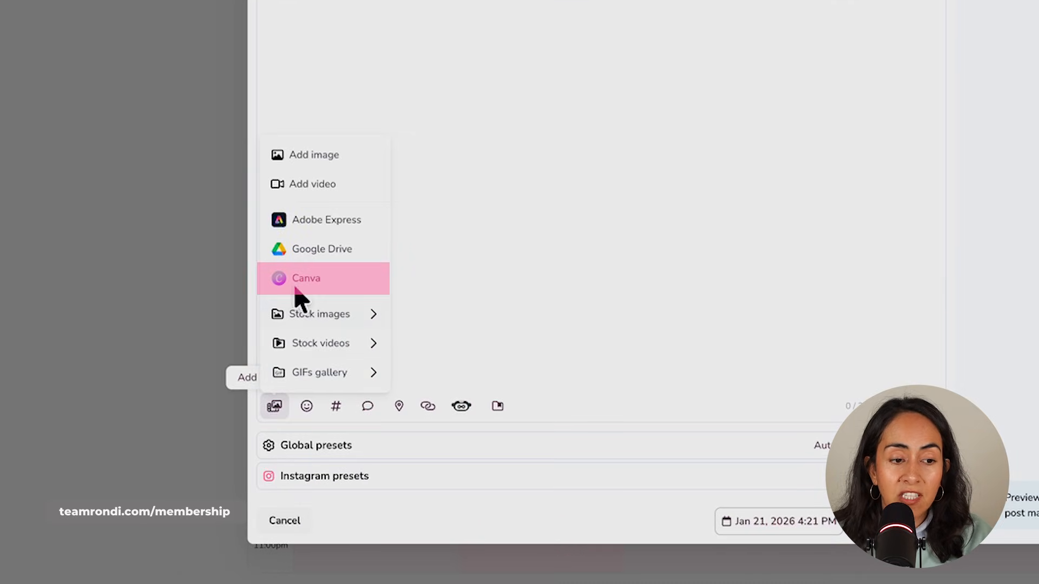
pyautogui.click(332, 282)
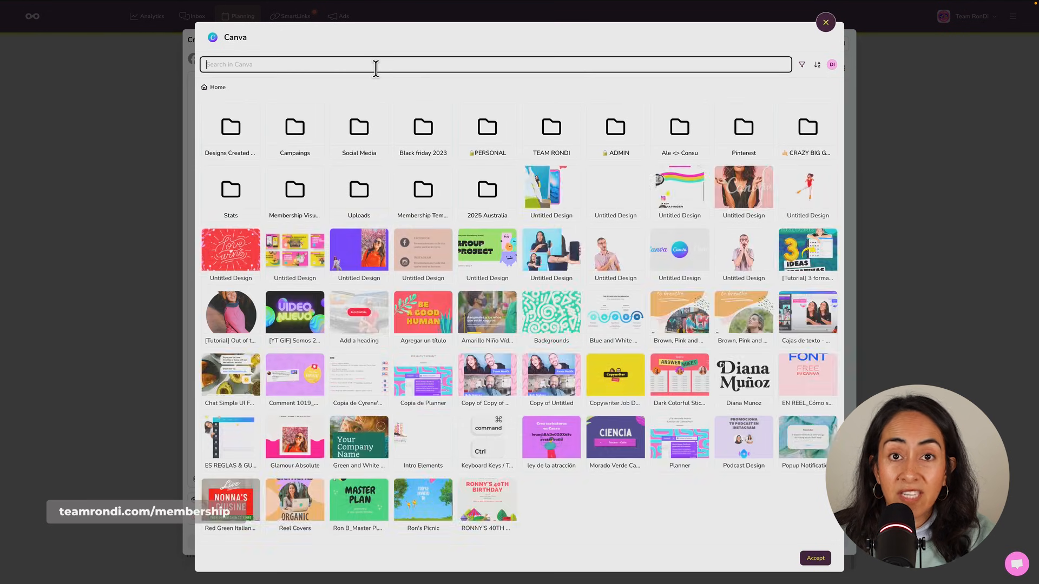
# - Search the Canva designs for "launch" and choose "The CoLab Launch" as the design to import
pyautogui.write('launch')
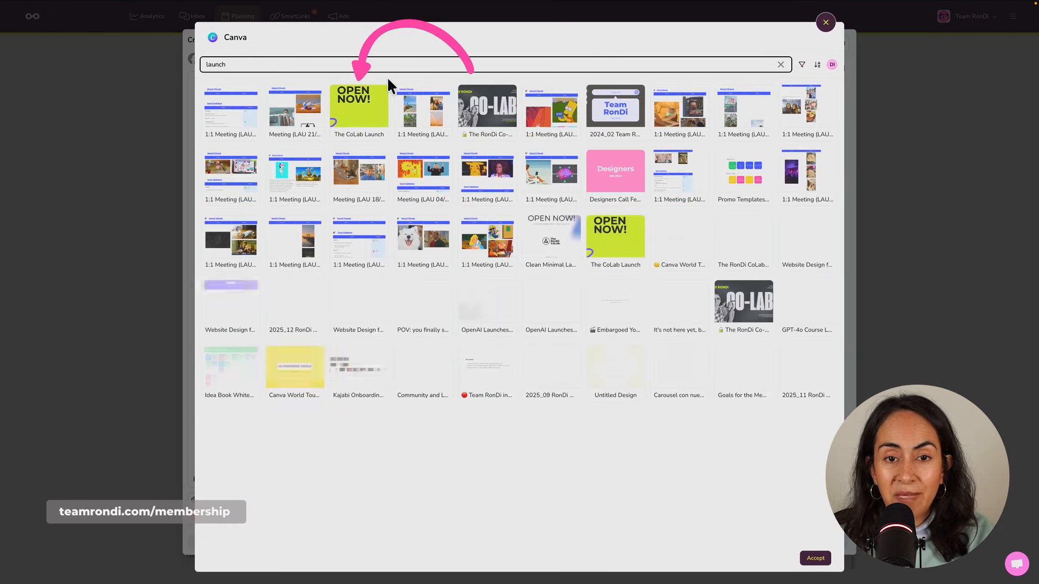
pyautogui.click(357, 111)
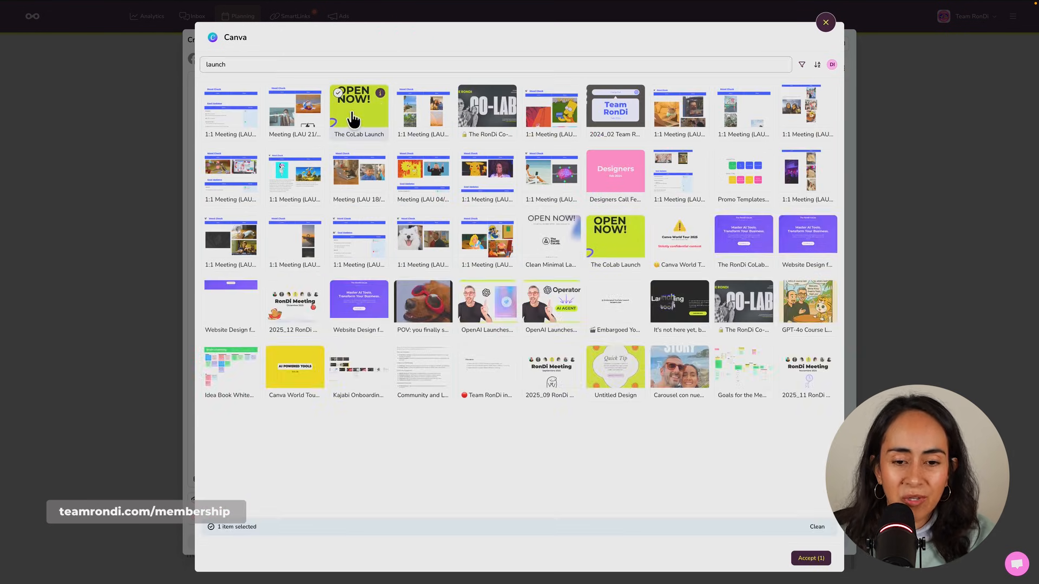
pyautogui.click(807, 560)
# - Export the design as jpg at quality 100 and accept its pages for the post, leaving out page 2
pyautogui.click(584, 354)
pyautogui.click(523, 473)
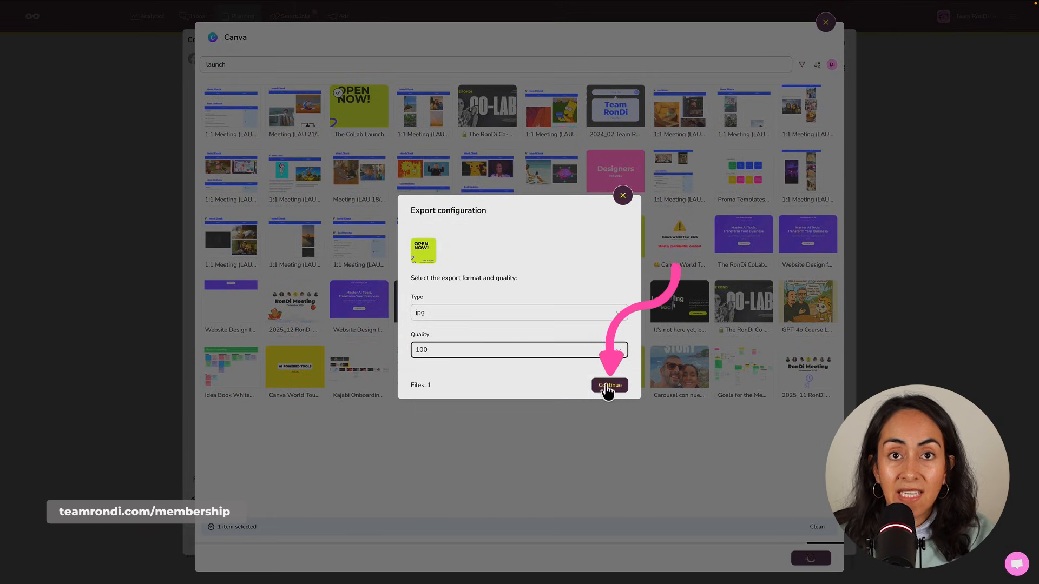
pyautogui.click(605, 384)
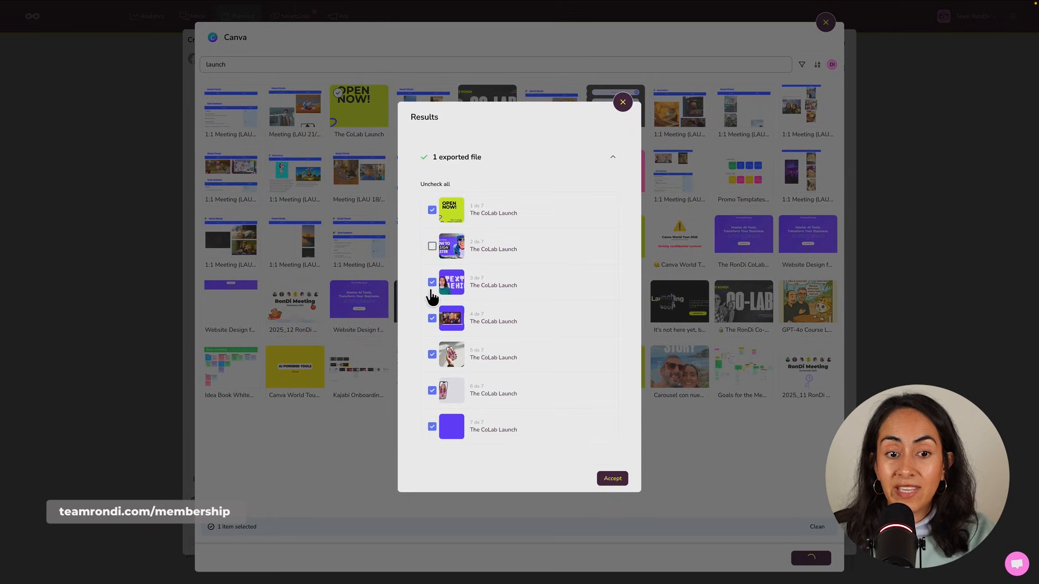
pyautogui.click(616, 478)
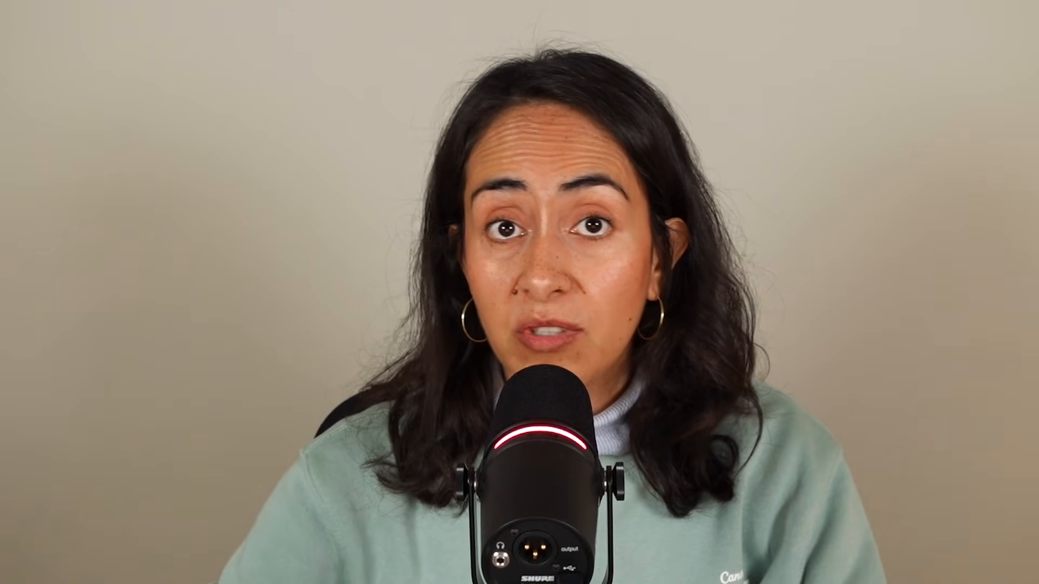